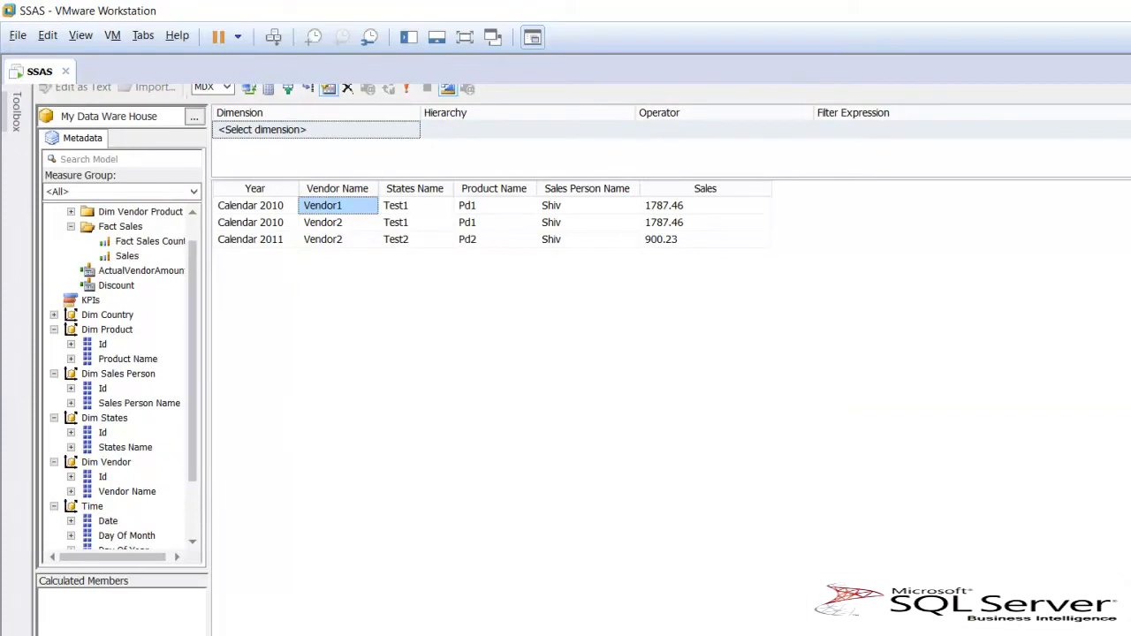
Step: Analyze the My Data Ware House cube in Excel and enable the blocked data connections
{"action": "scroll", "coordinate": [565, 361], "scroll_direction": "up", "scroll_amount": 3}
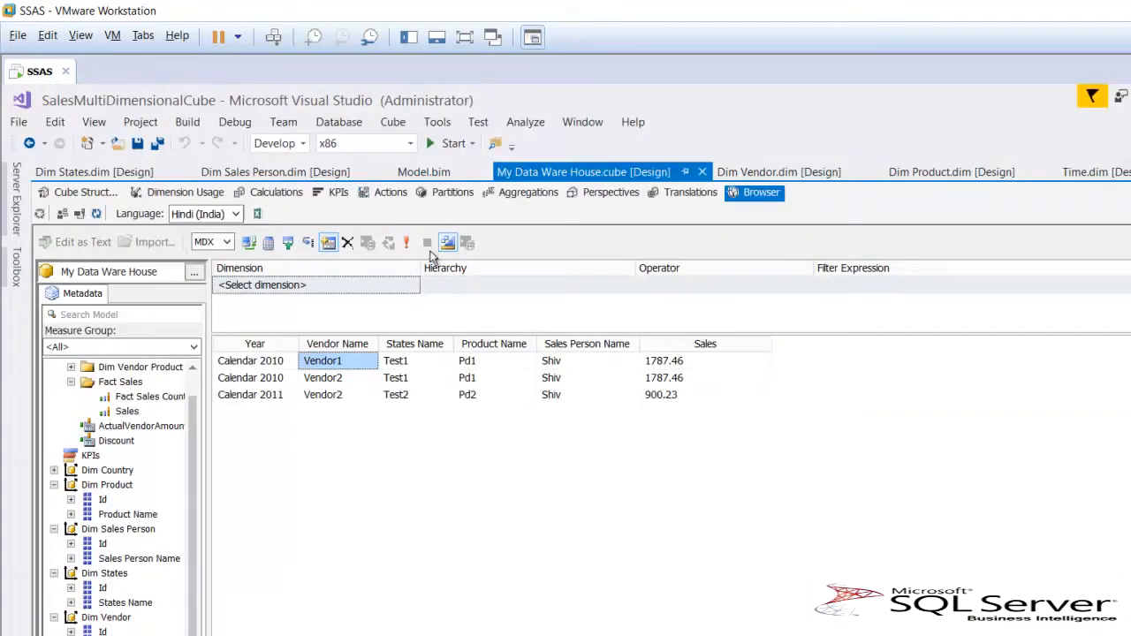
{"action": "left_click", "coordinate": [258, 214]}
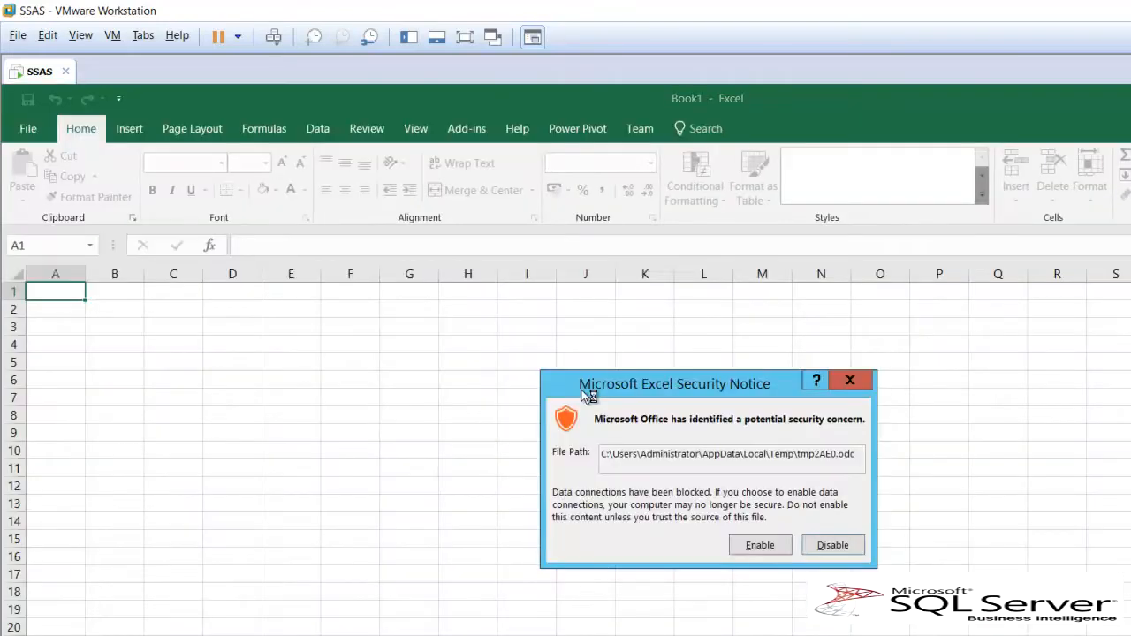
{"action": "left_click", "coordinate": [760, 545]}
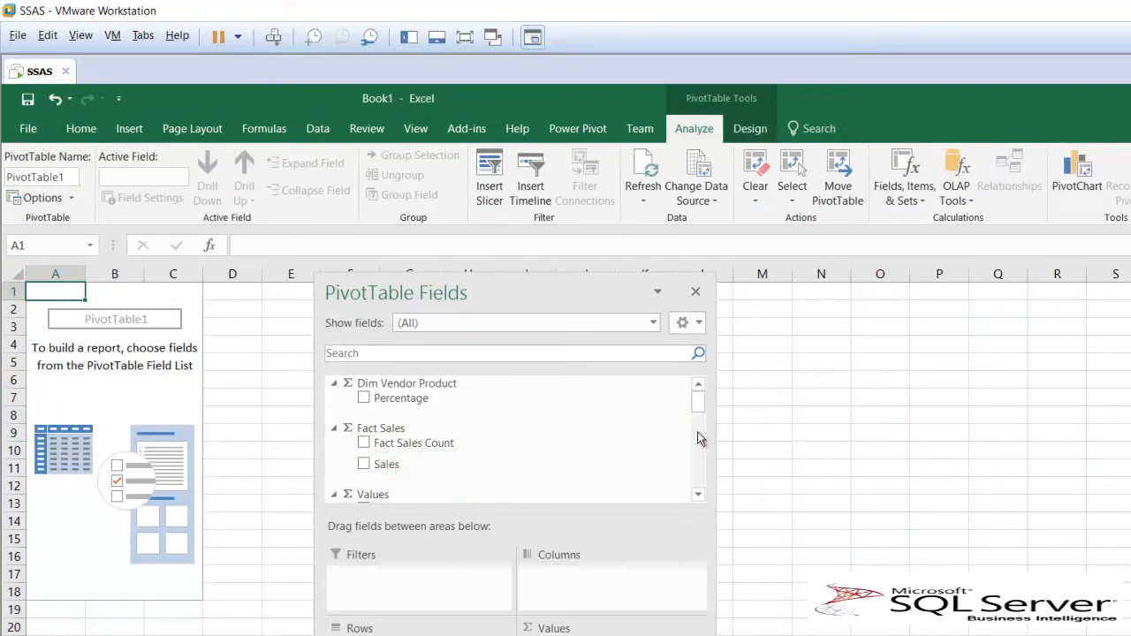
Step: Add the Sales measure from Fact Sales and the Country Name field from Dim Country to the PivotTable
{"action": "mouse_move", "coordinate": [697, 406]}
{"action": "left_mouse_down"}
{"action": "mouse_move", "coordinate": [702, 468]}
{"action": "mouse_move", "coordinate": [706, 398]}
{"action": "left_mouse_up"}
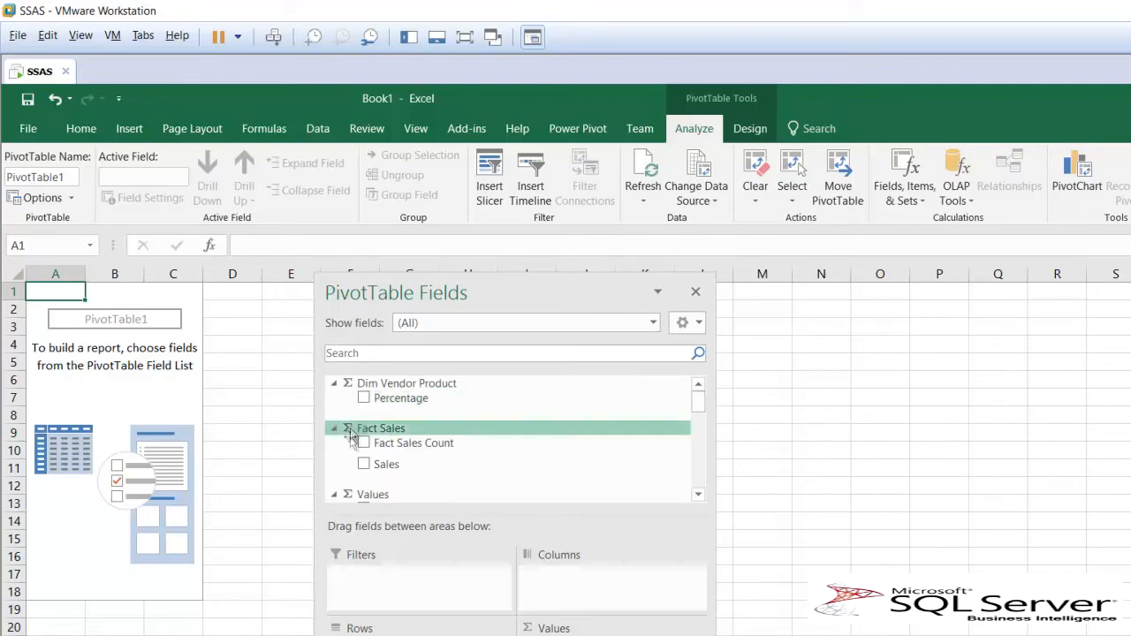
{"action": "left_click", "coordinate": [363, 467]}
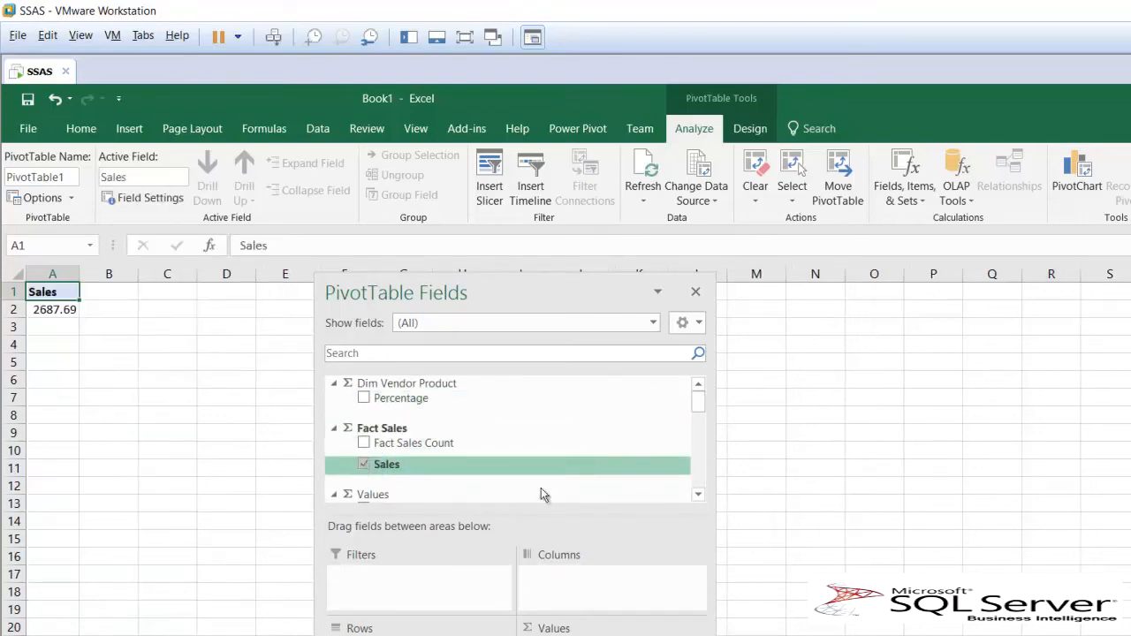
{"action": "left_click", "coordinate": [698, 495]}
{"action": "left_click", "coordinate": [698, 495]}
{"action": "left_click", "coordinate": [700, 498]}
{"action": "left_click", "coordinate": [700, 499]}
{"action": "left_click", "coordinate": [701, 498]}
{"action": "left_click", "coordinate": [701, 498]}
{"action": "left_click", "coordinate": [701, 498]}
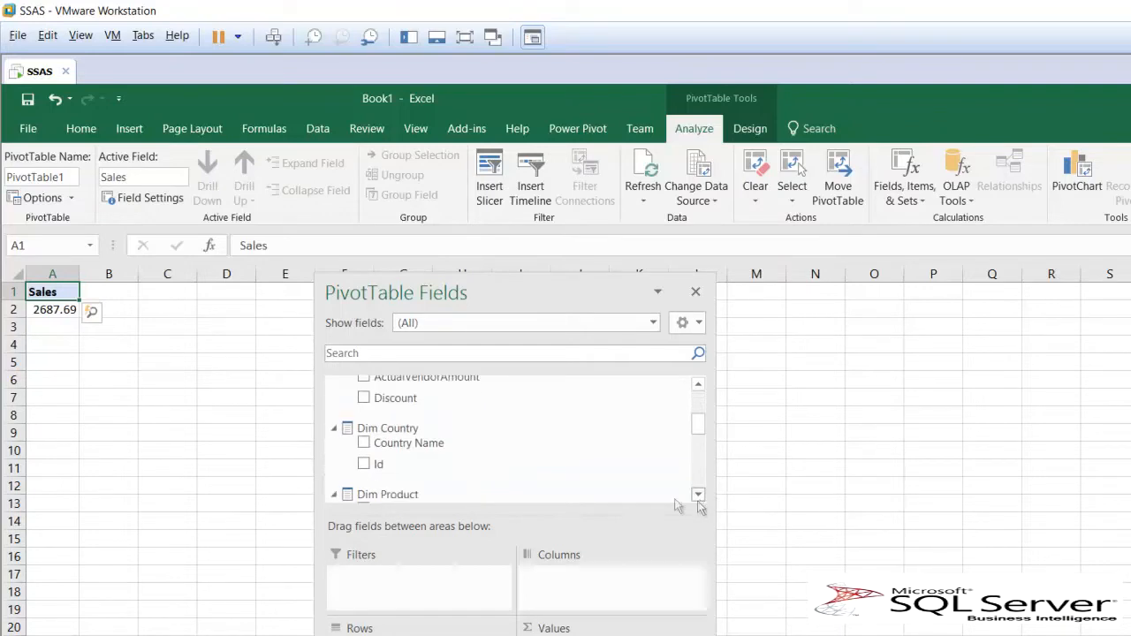
{"action": "left_click", "coordinate": [366, 447]}
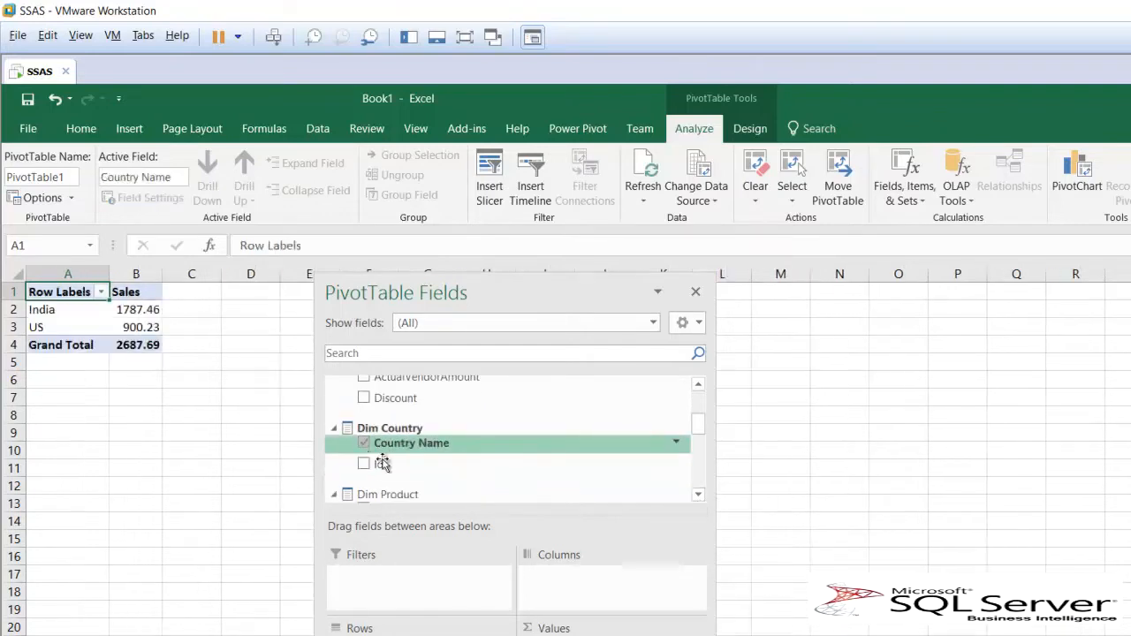
Step: Add Product Name from Dim Product and States Name from Dim States to the PivotTable
{"action": "left_click", "coordinate": [699, 495]}
{"action": "left_click", "coordinate": [699, 495]}
{"action": "left_click", "coordinate": [699, 494]}
{"action": "left_click", "coordinate": [699, 495]}
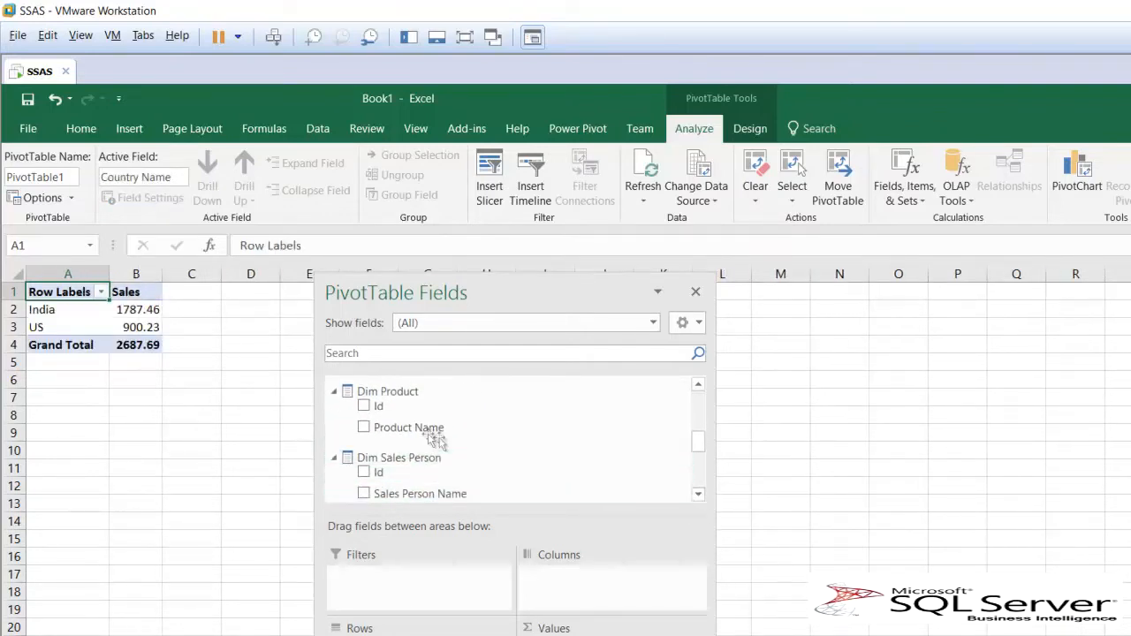
{"action": "left_click", "coordinate": [363, 430]}
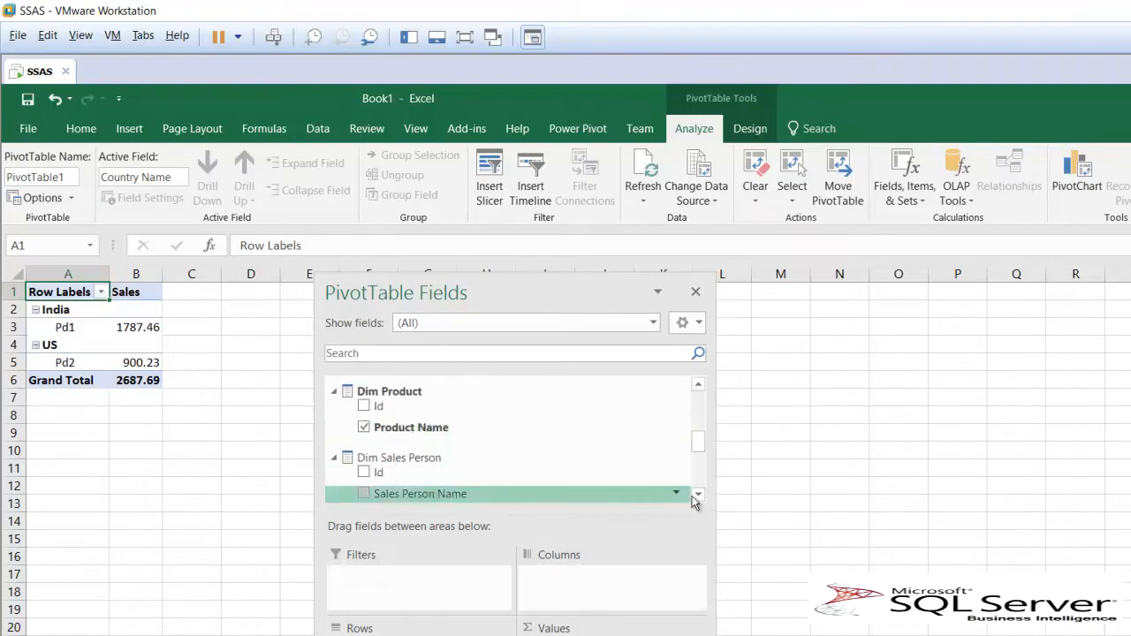
{"action": "left_click", "coordinate": [698, 495]}
{"action": "left_click", "coordinate": [698, 496]}
{"action": "left_click", "coordinate": [698, 496]}
{"action": "left_click", "coordinate": [698, 495]}
{"action": "left_click", "coordinate": [699, 496]}
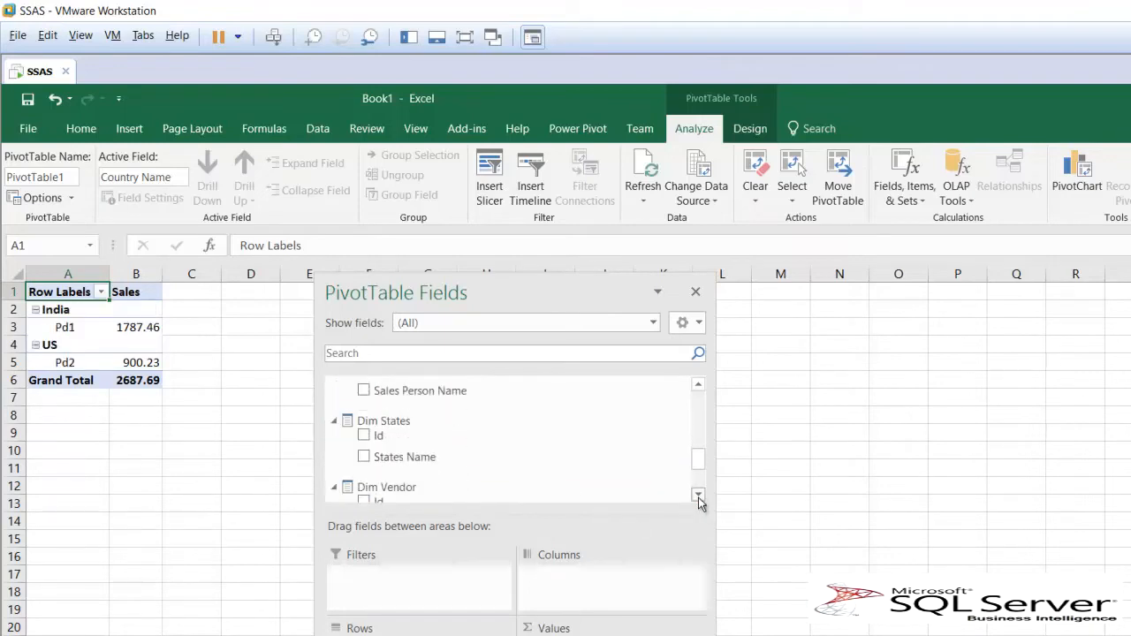
{"action": "left_click", "coordinate": [363, 457]}
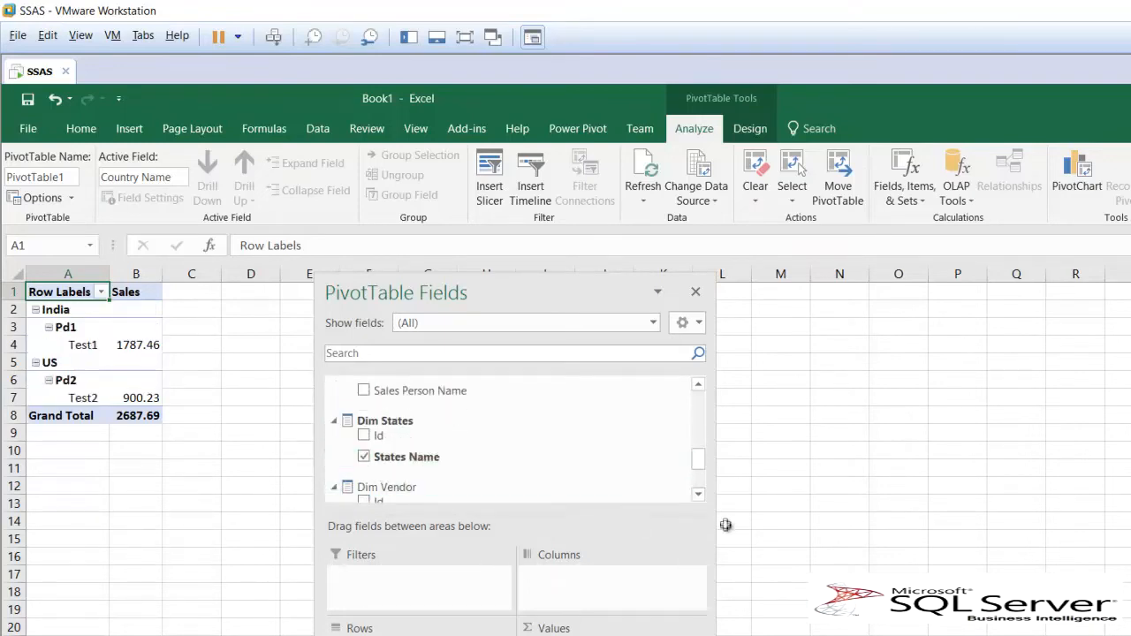
Step: Add Vendor Name and the Time hierarchy Year - Month - Date to the PivotTable, and move the field list clear of the data
{"action": "left_click", "coordinate": [698, 495]}
{"action": "left_click", "coordinate": [698, 495]}
{"action": "left_click", "coordinate": [699, 496]}
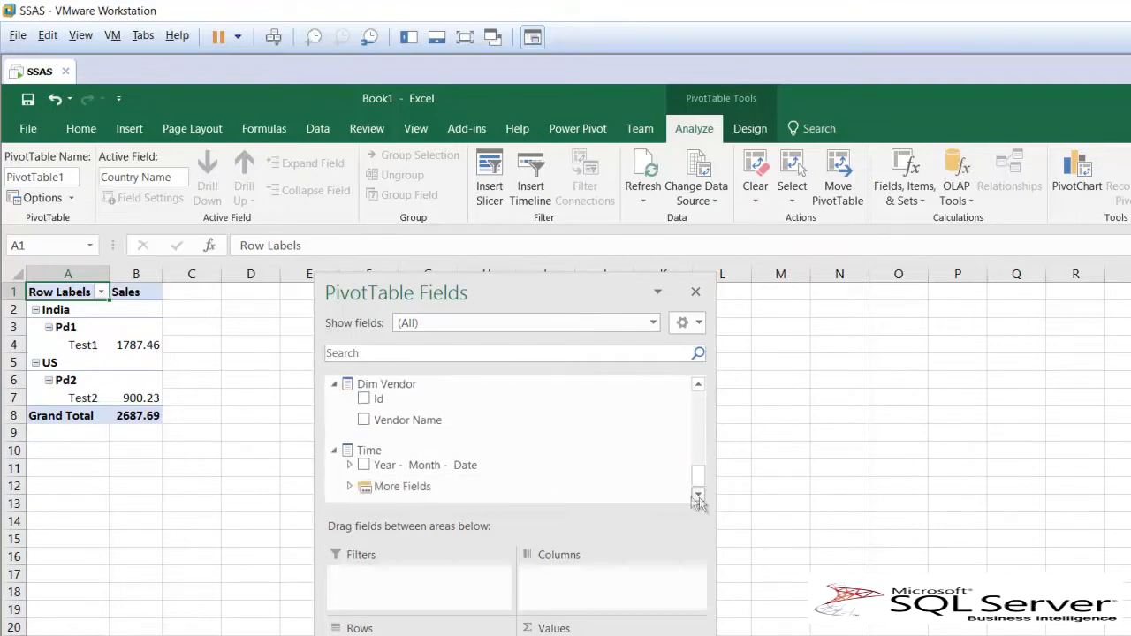
{"action": "left_click", "coordinate": [363, 420]}
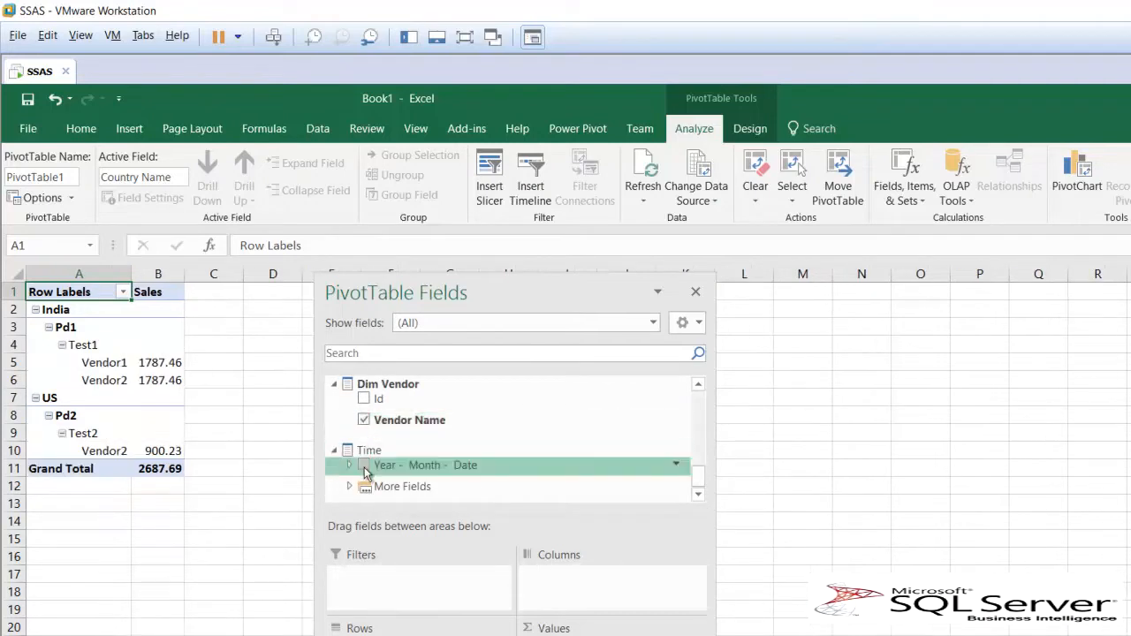
{"action": "left_click", "coordinate": [364, 465]}
{"action": "left_click_drag", "start_coordinate": [465, 285], "coordinate": [581, 284]}
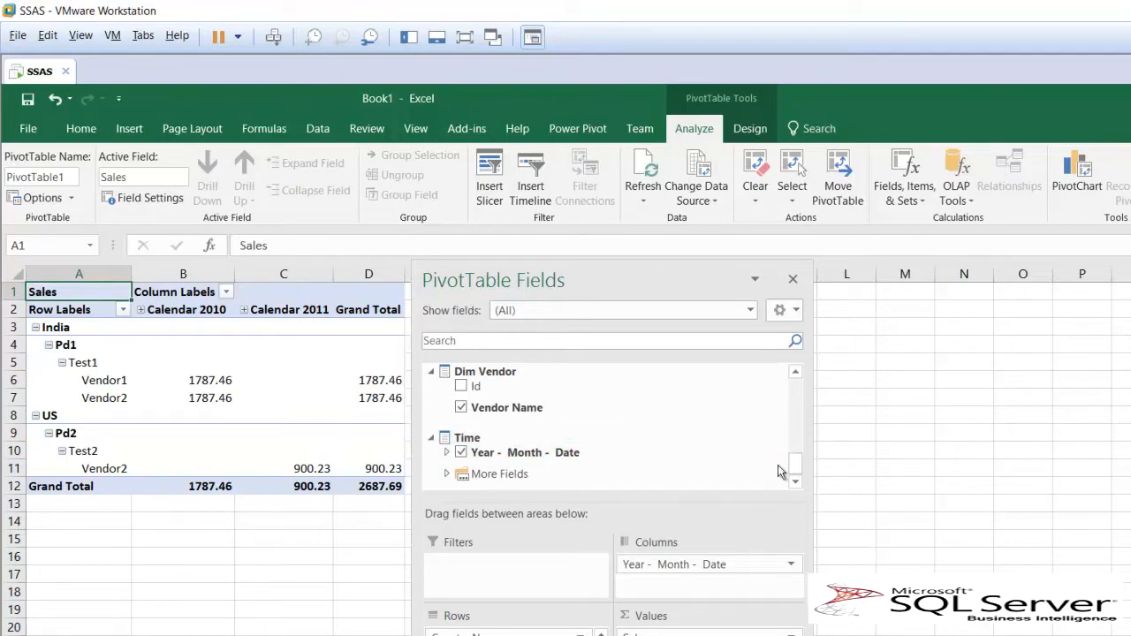
Step: Add Sales Person Name from Dim Sales Person to the PivotTable and close the workbook without saving
{"action": "left_click_drag", "start_coordinate": [796, 465], "coordinate": [807, 375]}
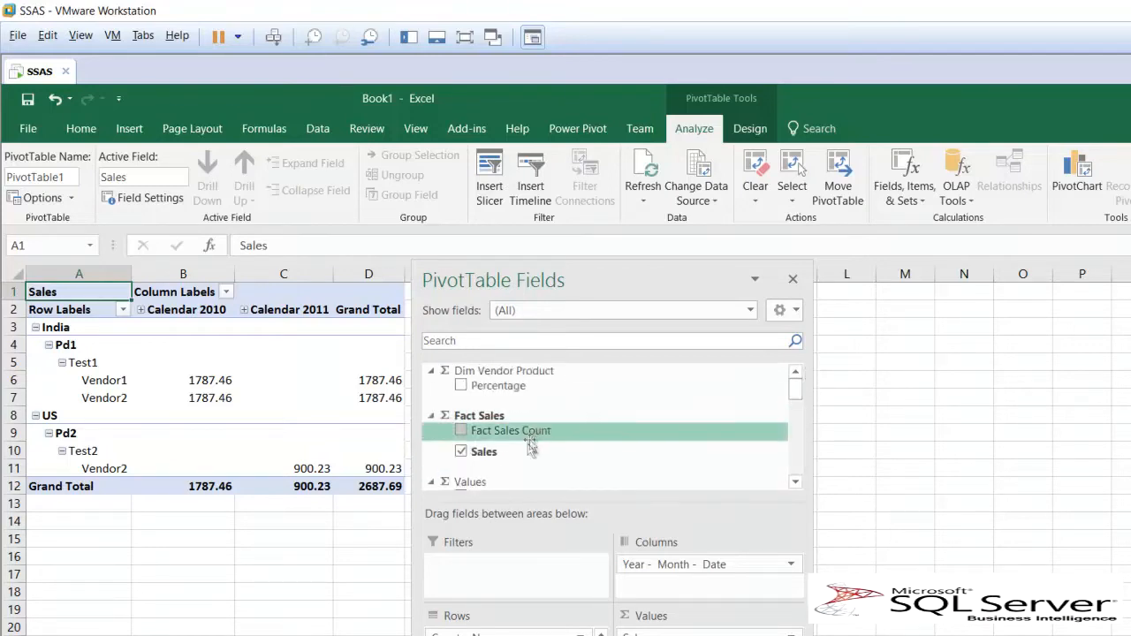
{"action": "left_click_drag", "start_coordinate": [797, 391], "coordinate": [794, 439]}
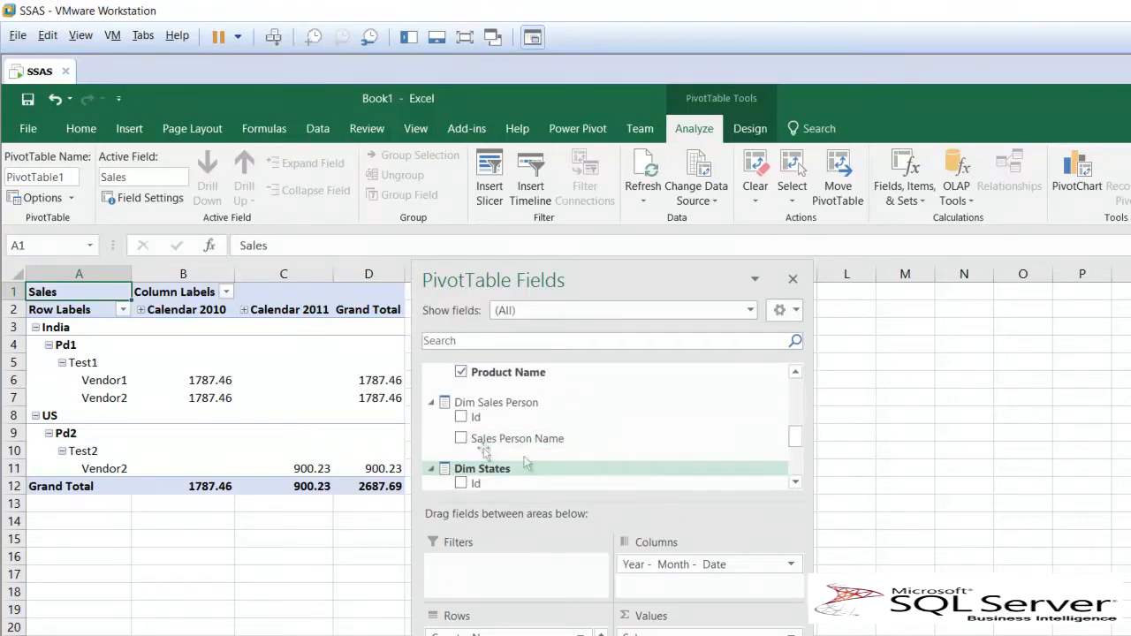
{"action": "left_click", "coordinate": [461, 439]}
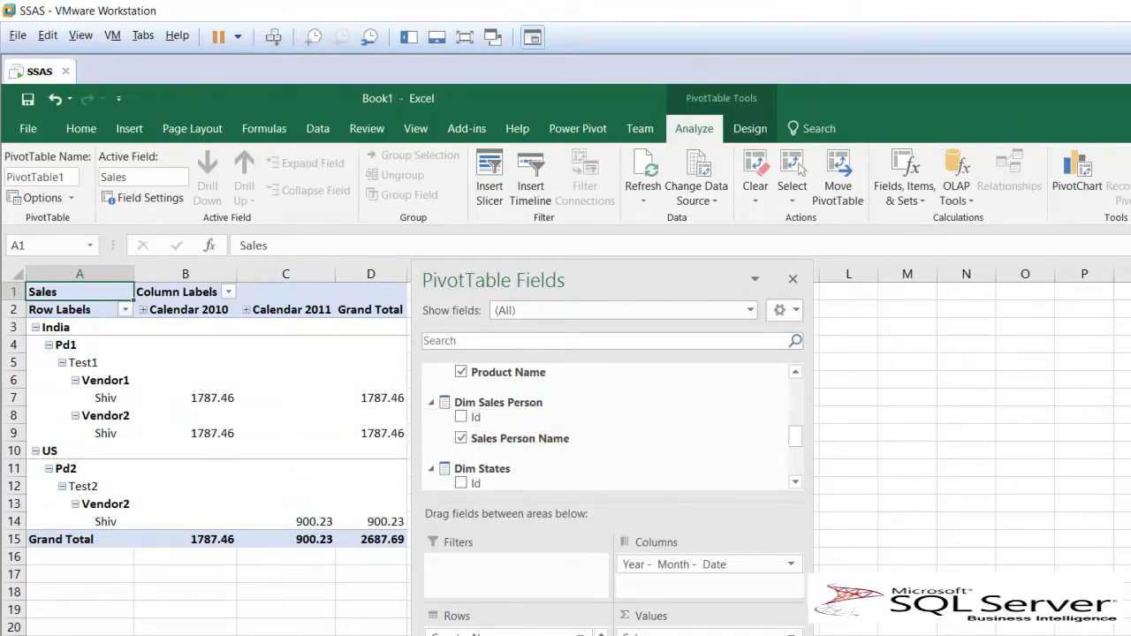
{"action": "key", "text": "alt+F4"}
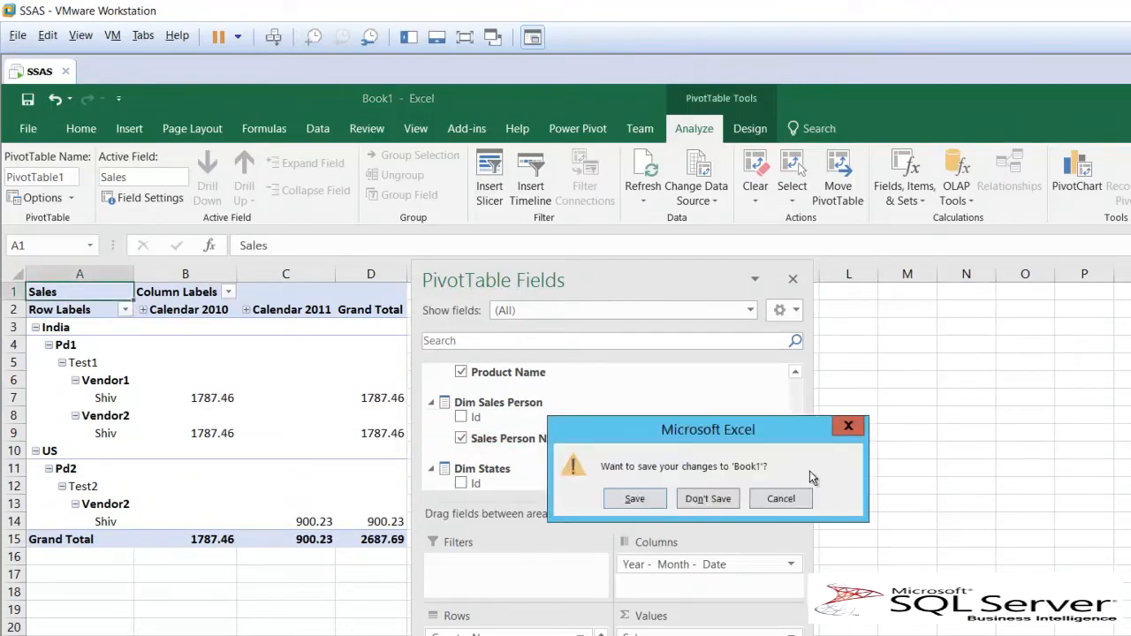
{"action": "left_click", "coordinate": [708, 498]}
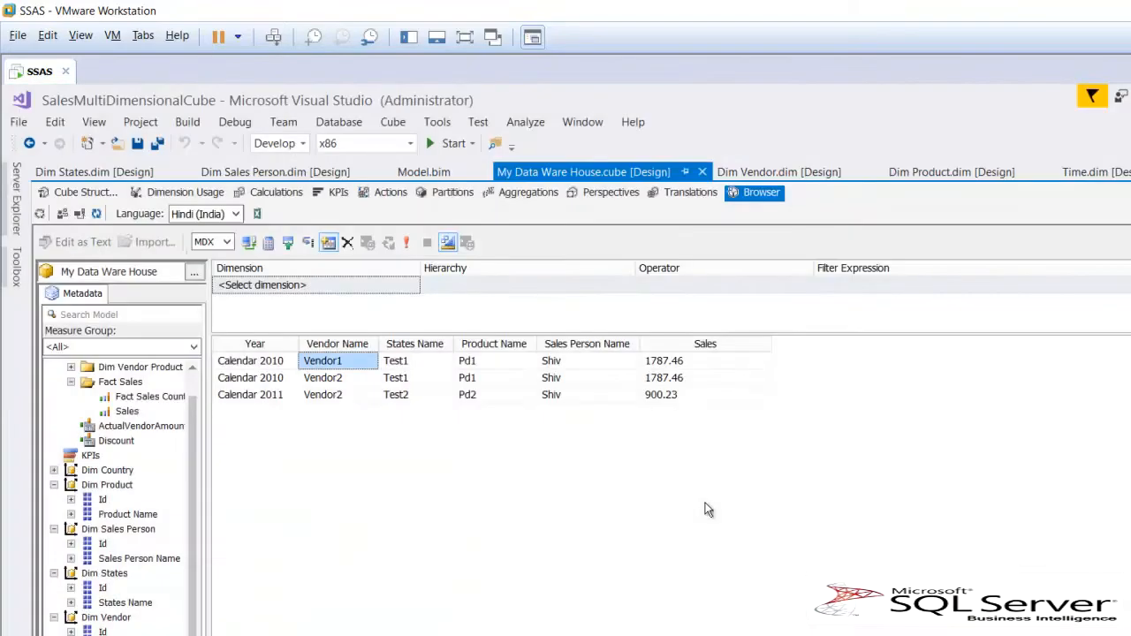
Step: Create a new perspective for the My Data Ware House cube and name it SalesDepartment
{"action": "left_click", "coordinate": [598, 197]}
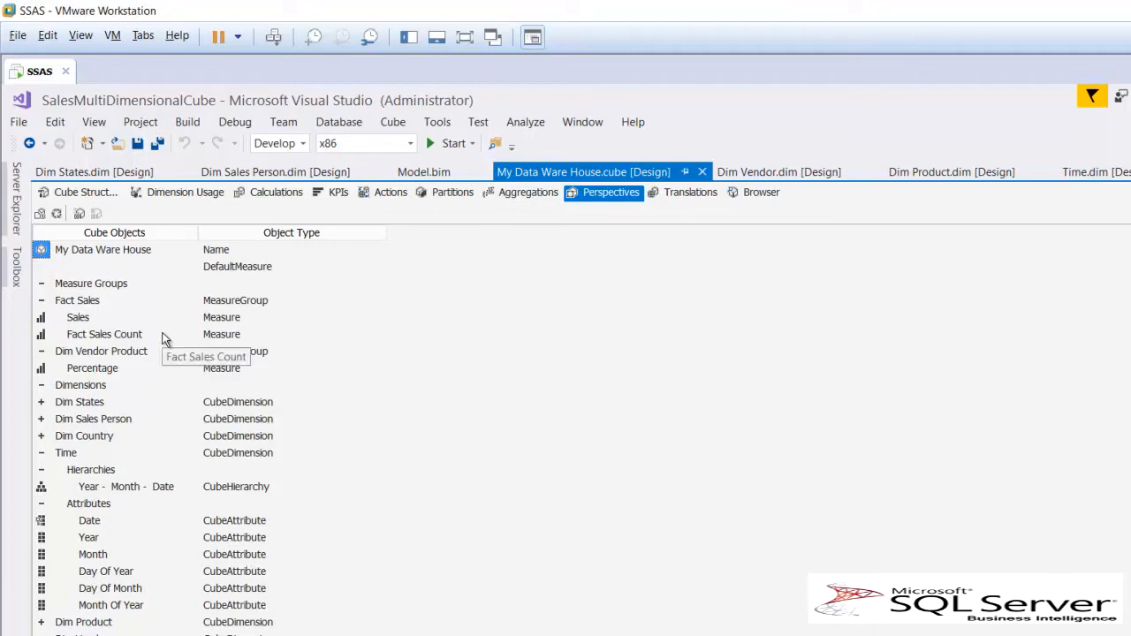
{"action": "left_click", "coordinate": [115, 319]}
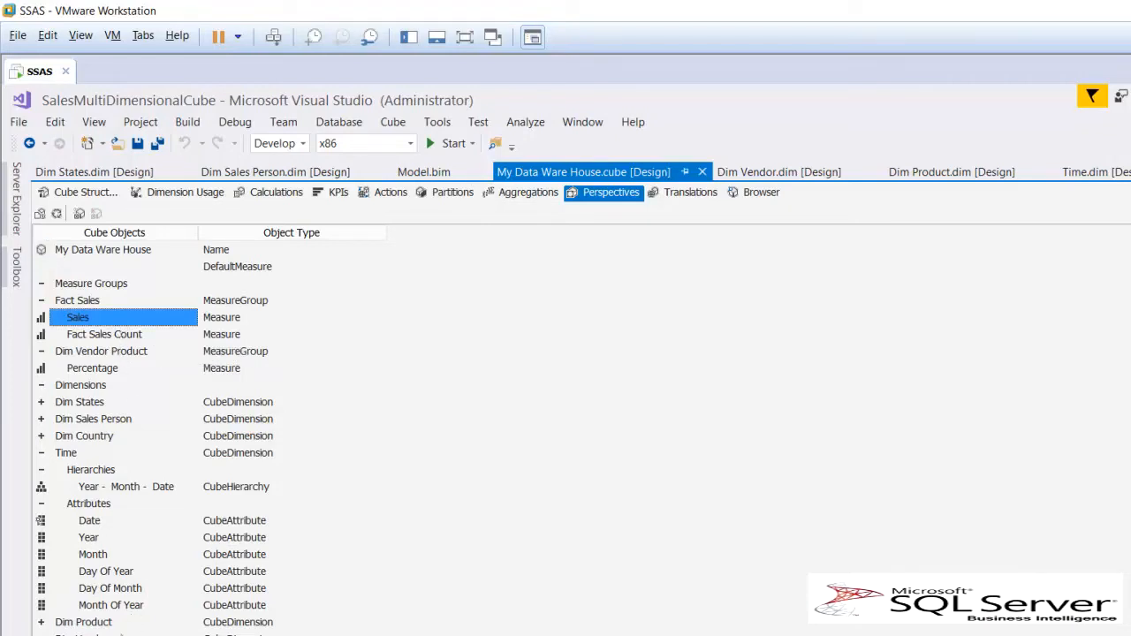
{"action": "left_click", "coordinate": [75, 193]}
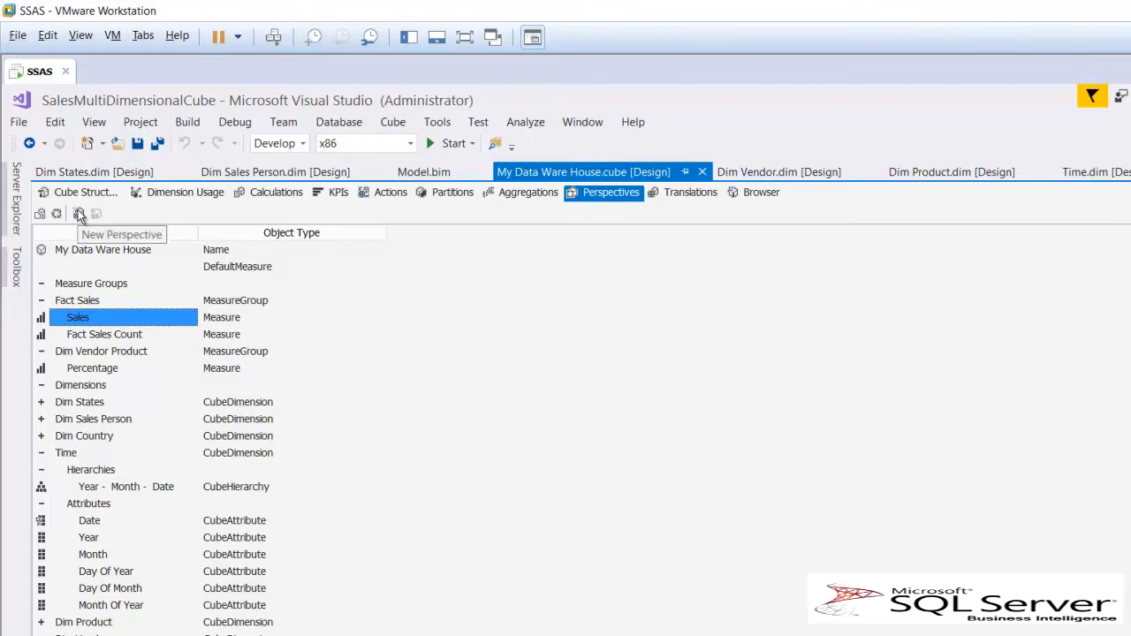
{"action": "left_click", "coordinate": [78, 214]}
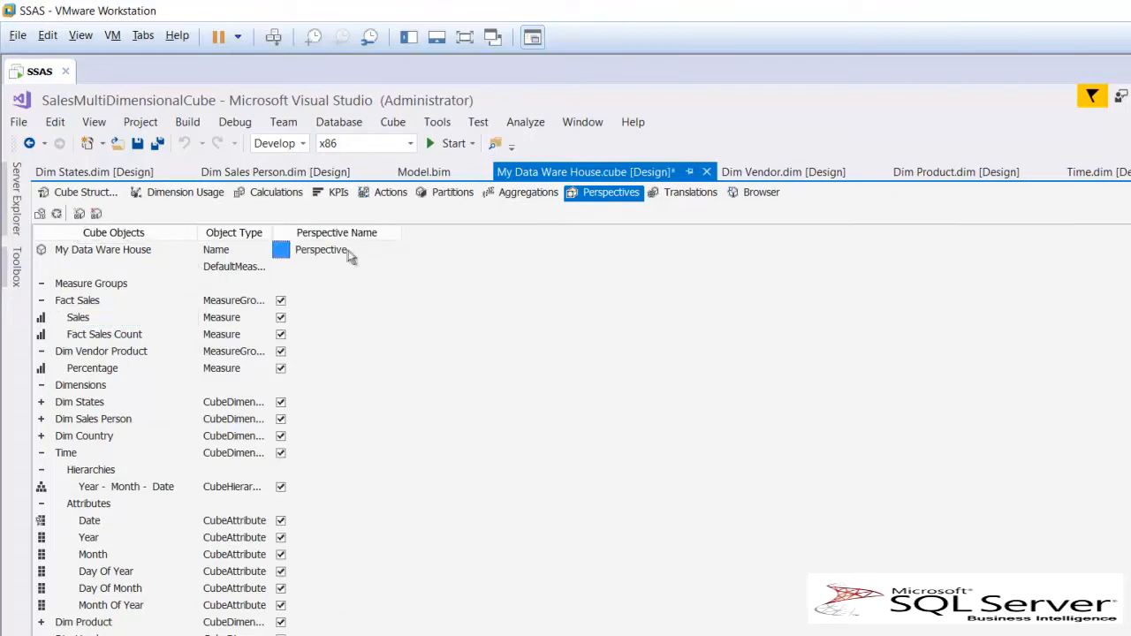
{"action": "left_click", "coordinate": [351, 254]}
{"action": "left_click_drag", "start_coordinate": [365, 247], "coordinate": [262, 248]}
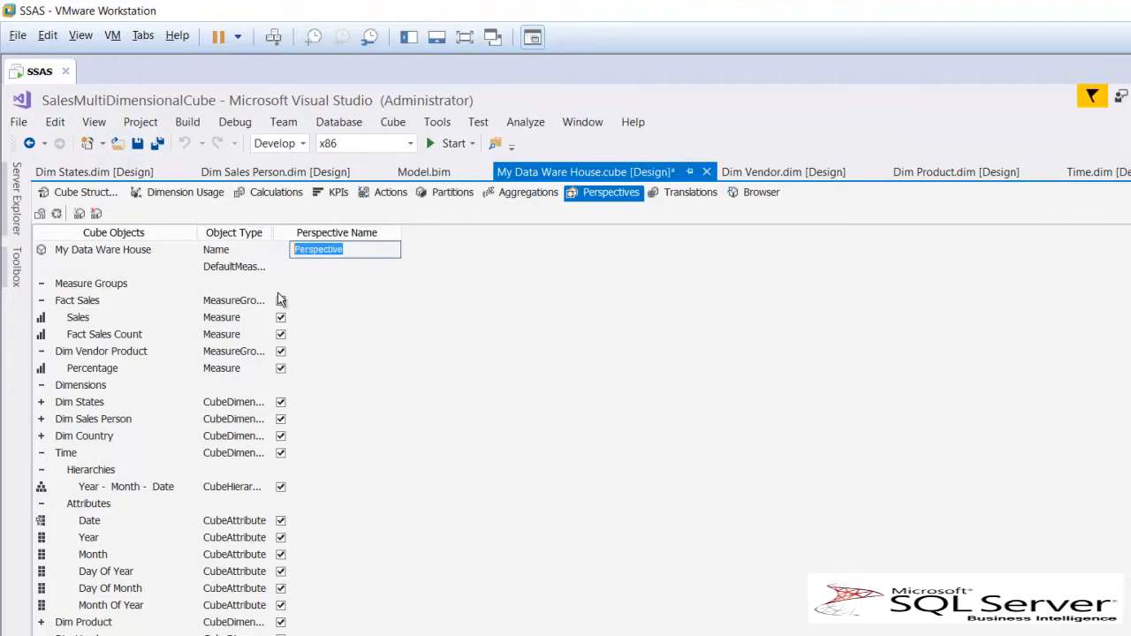
{"action": "type", "text": "SalesDepartment"}
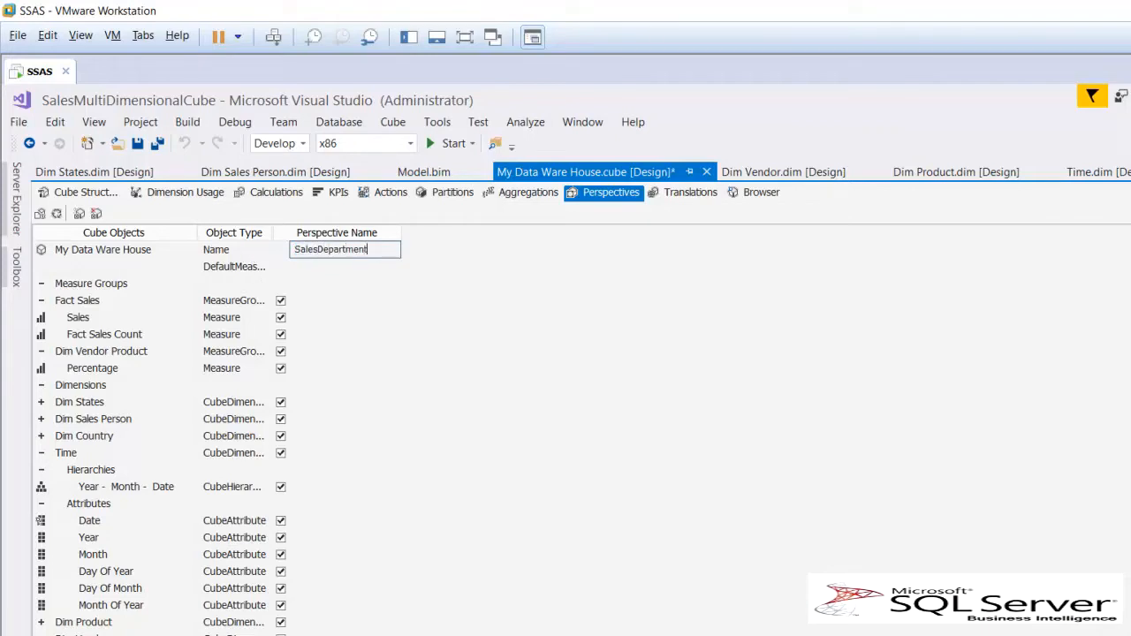
{"action": "key", "text": "Return"}
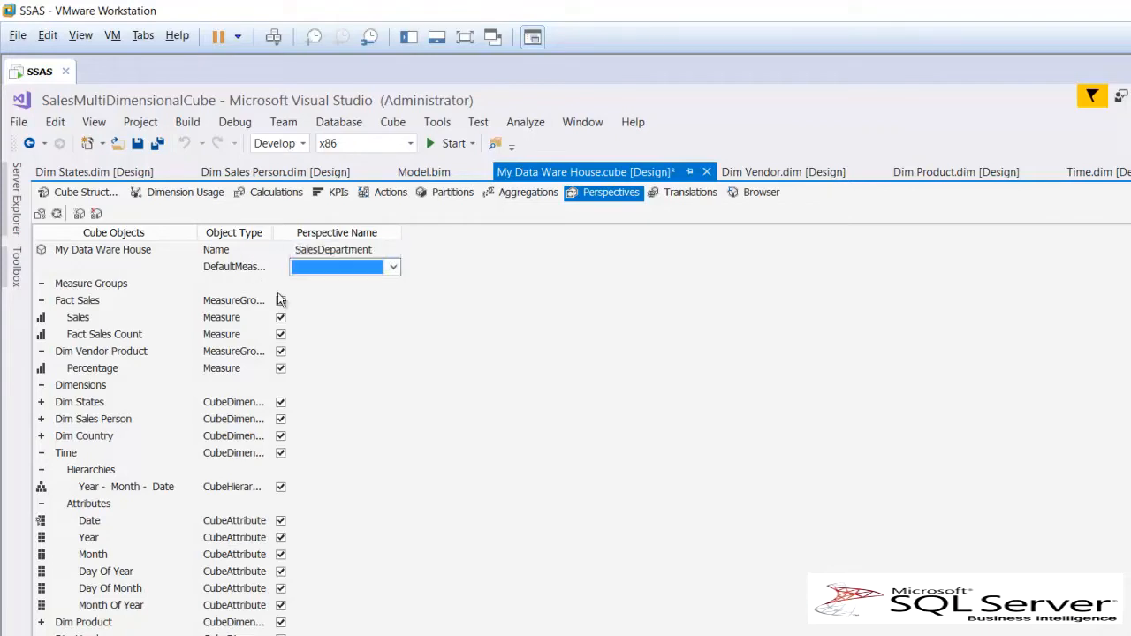
{"action": "left_click", "coordinate": [340, 250]}
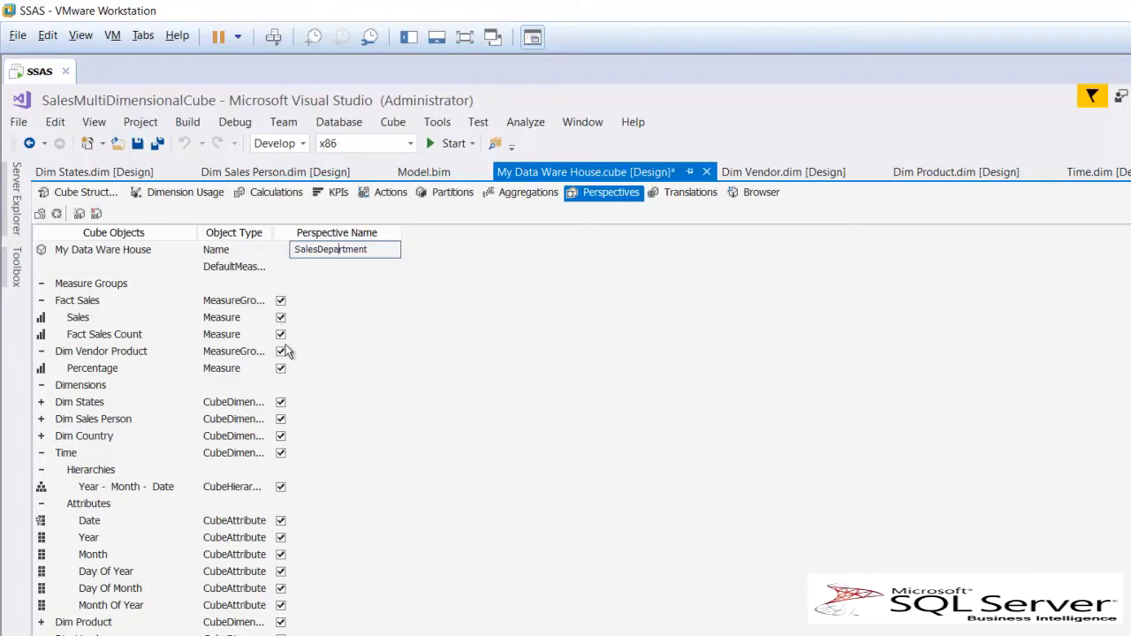
Step: Exclude Dim Vendor Product, Dim States, Dim Country, Time, Dim Product and Dim Vendor from the SalesDepartment perspective, and expand Dim Sales Person
{"action": "left_click", "coordinate": [281, 351]}
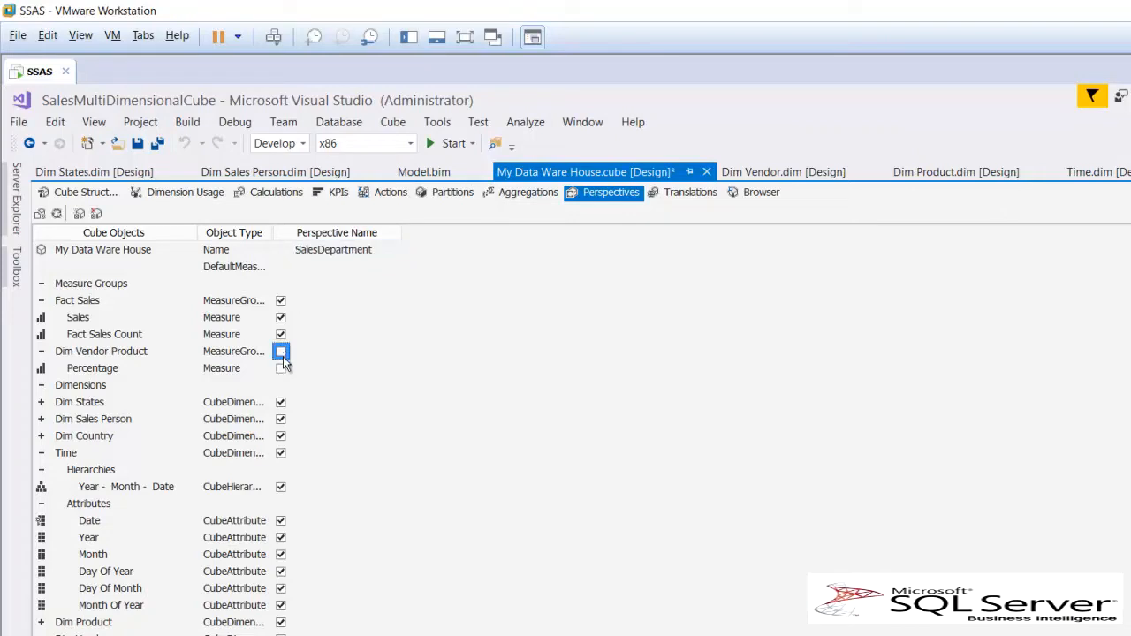
{"action": "left_click", "coordinate": [281, 403]}
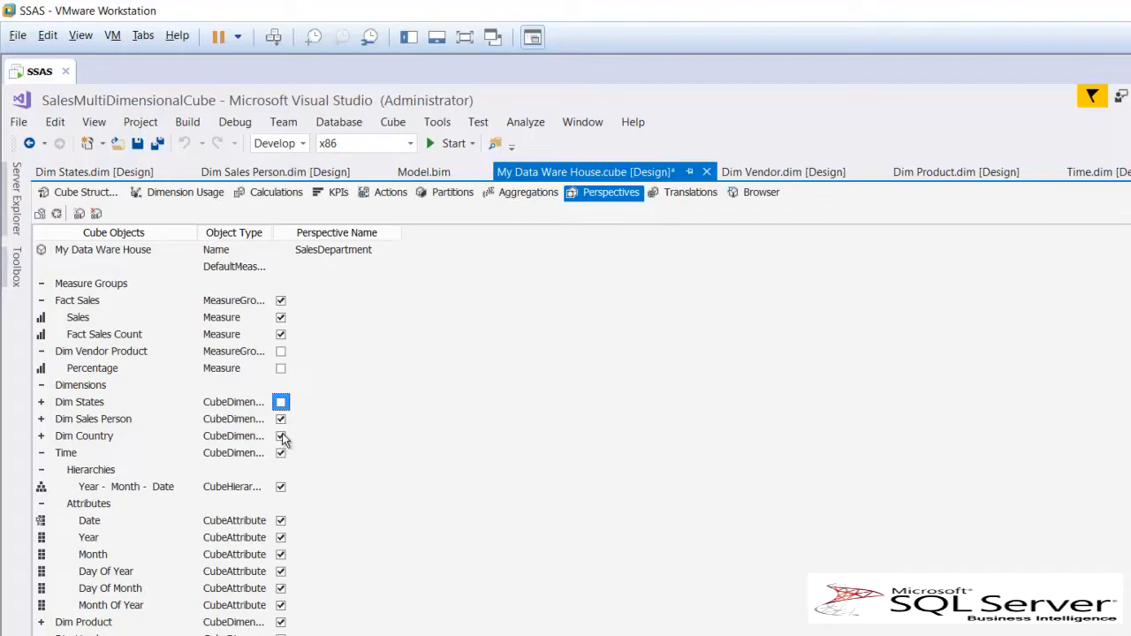
{"action": "left_click", "coordinate": [281, 437]}
{"action": "left_click", "coordinate": [281, 452]}
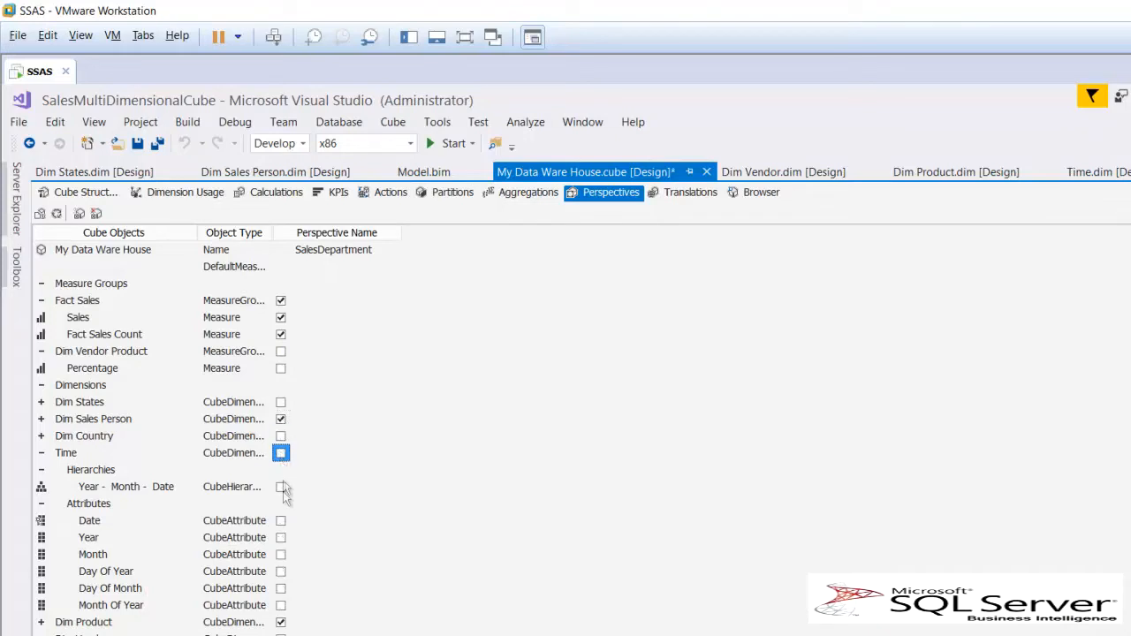
{"action": "left_click", "coordinate": [281, 622]}
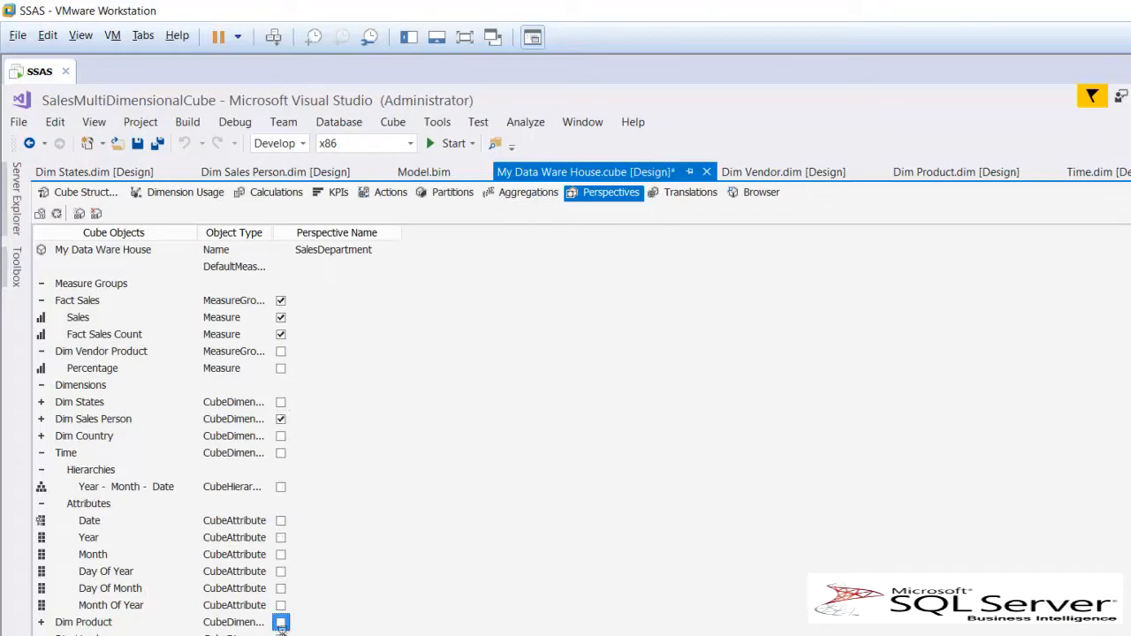
{"action": "left_click", "coordinate": [281, 635]}
{"action": "left_click", "coordinate": [41, 419]}
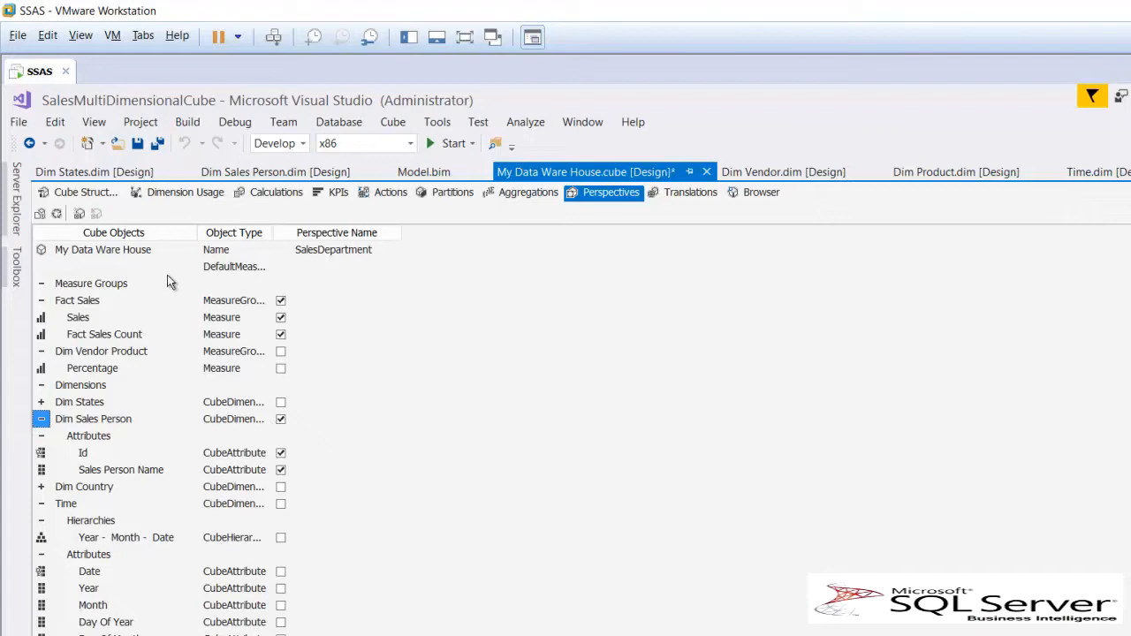
Step: Save the cube, deploy the project over the existing database, fully process the My Data Ware House cube, and close the processing windows
{"action": "left_click", "coordinate": [137, 145]}
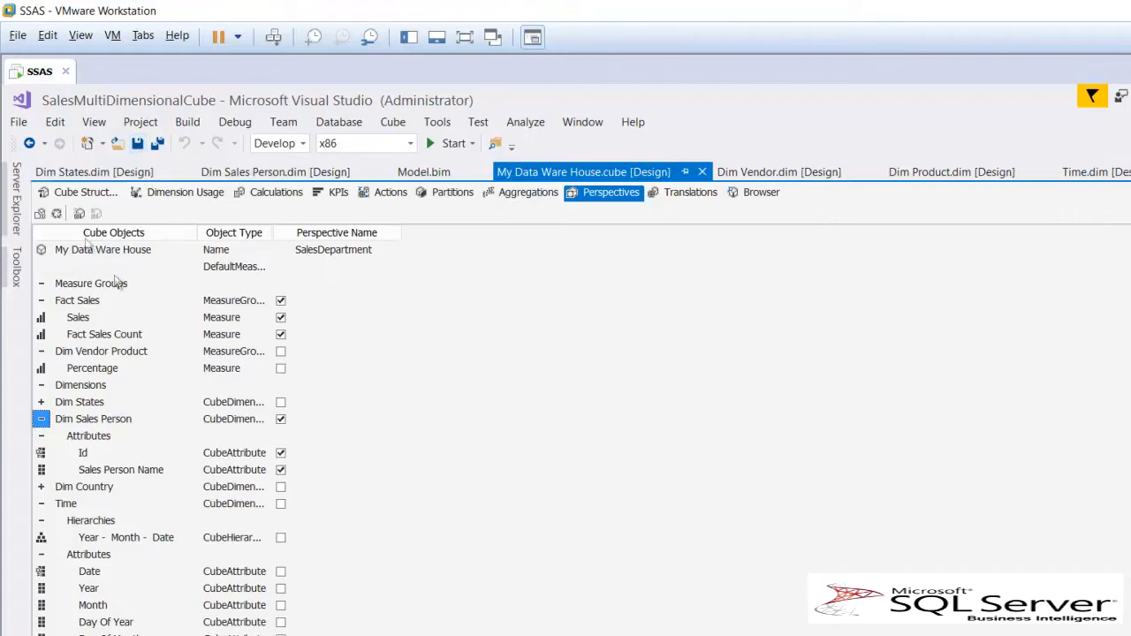
{"action": "left_click", "coordinate": [58, 217]}
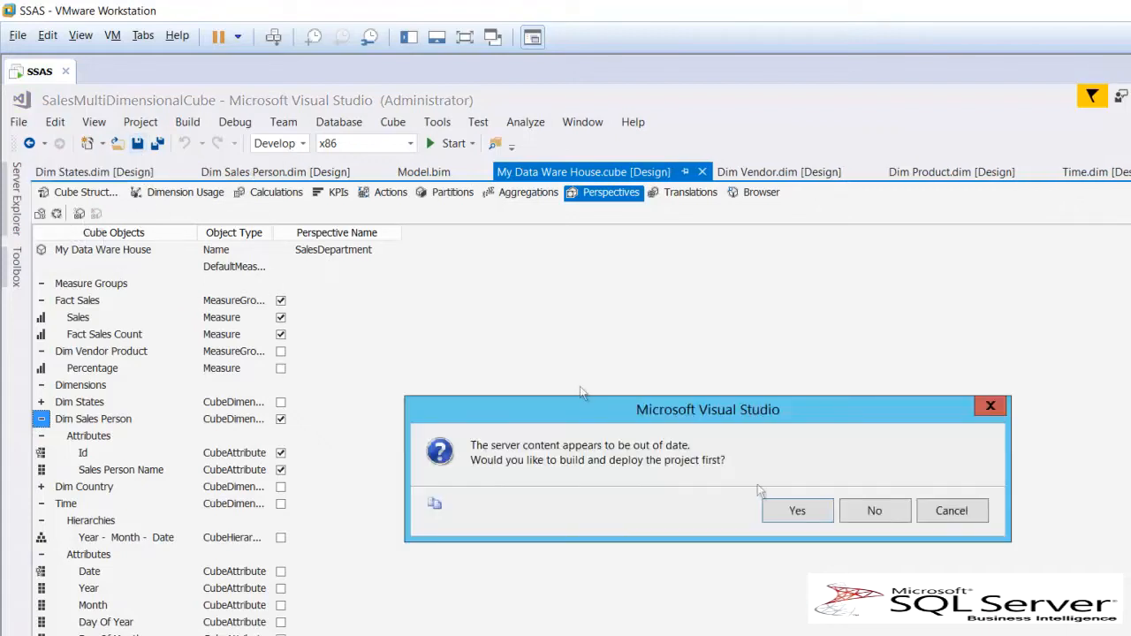
{"action": "left_click", "coordinate": [798, 510]}
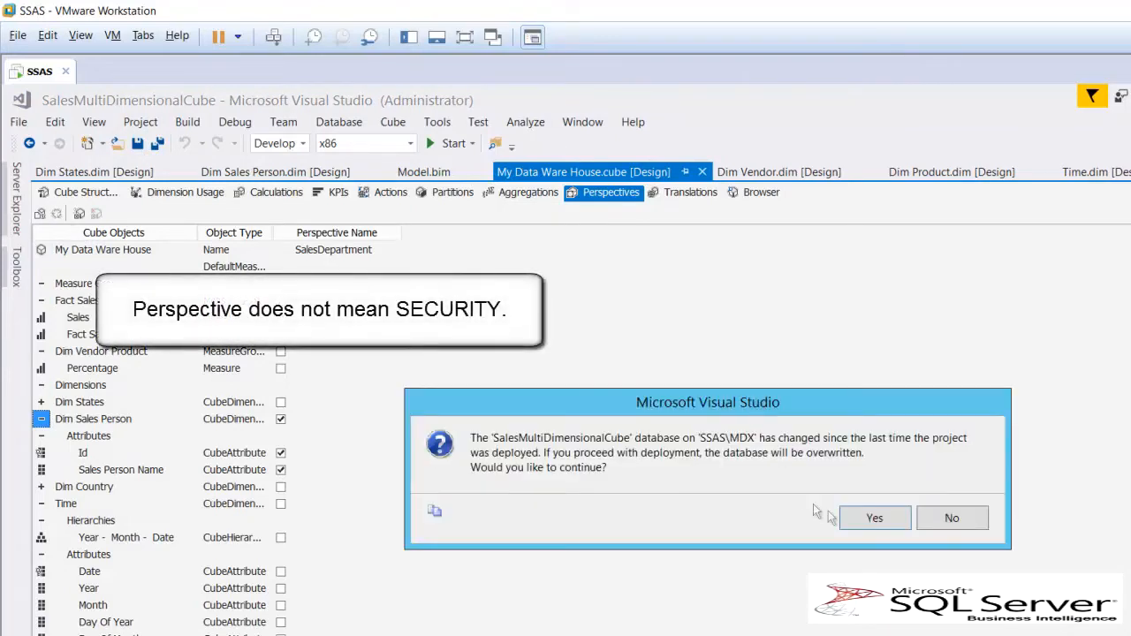
{"action": "left_click", "coordinate": [873, 518]}
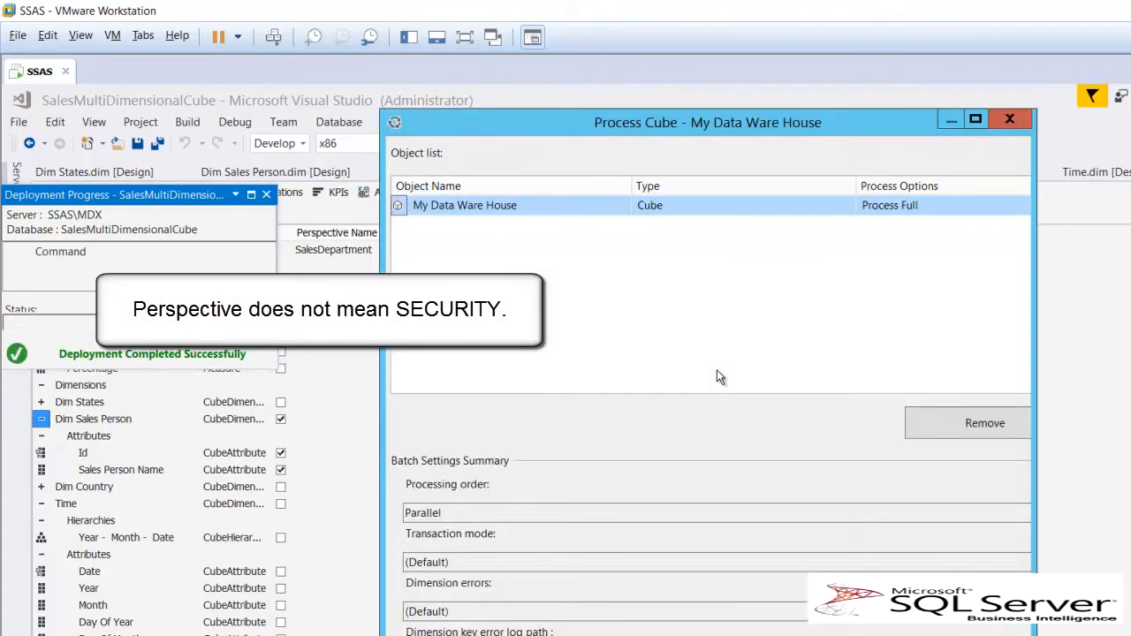
{"action": "key", "text": "Return"}
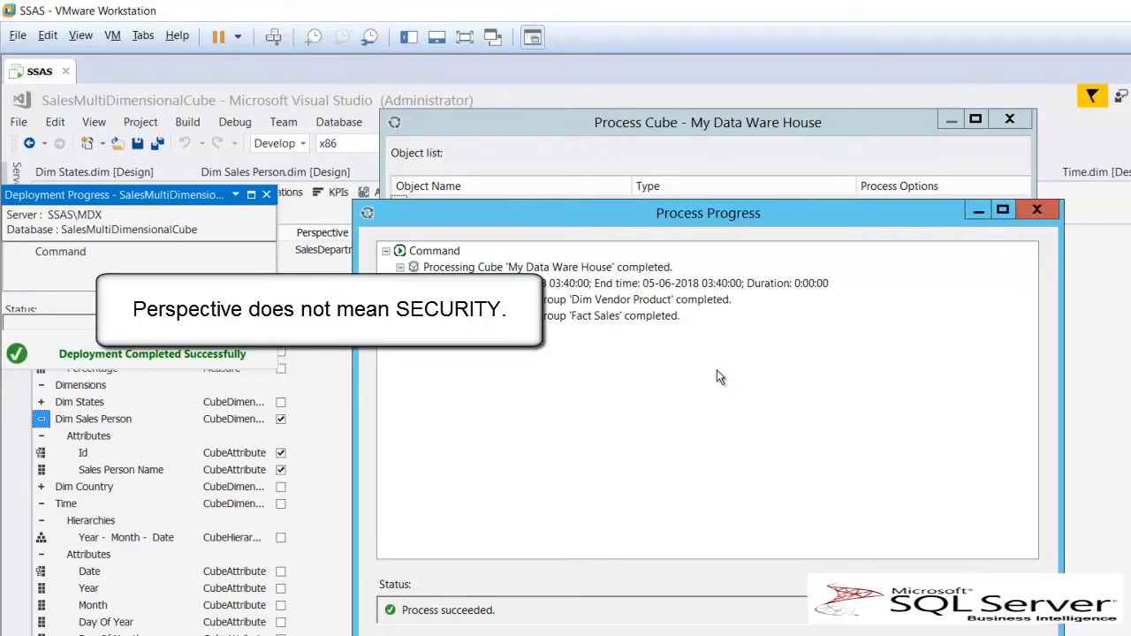
{"action": "left_click", "coordinate": [1035, 212]}
{"action": "left_click", "coordinate": [1009, 118]}
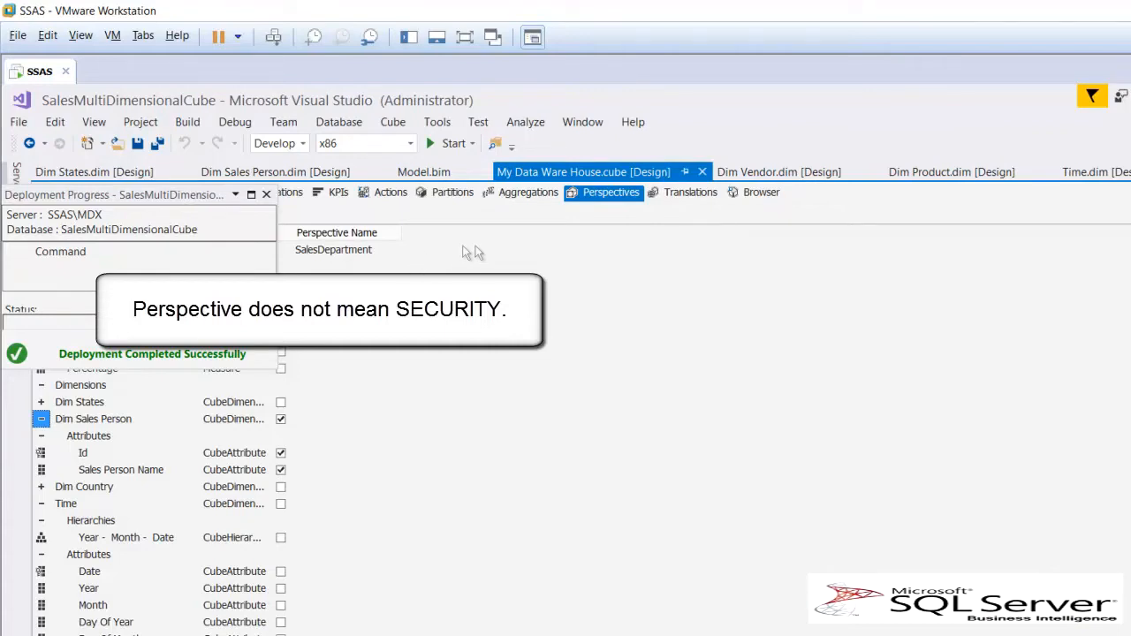
Step: Open the cube browser, dismiss the deployment progress, and reconnect so the browser loads the newly processed cube
{"action": "left_click", "coordinate": [759, 194]}
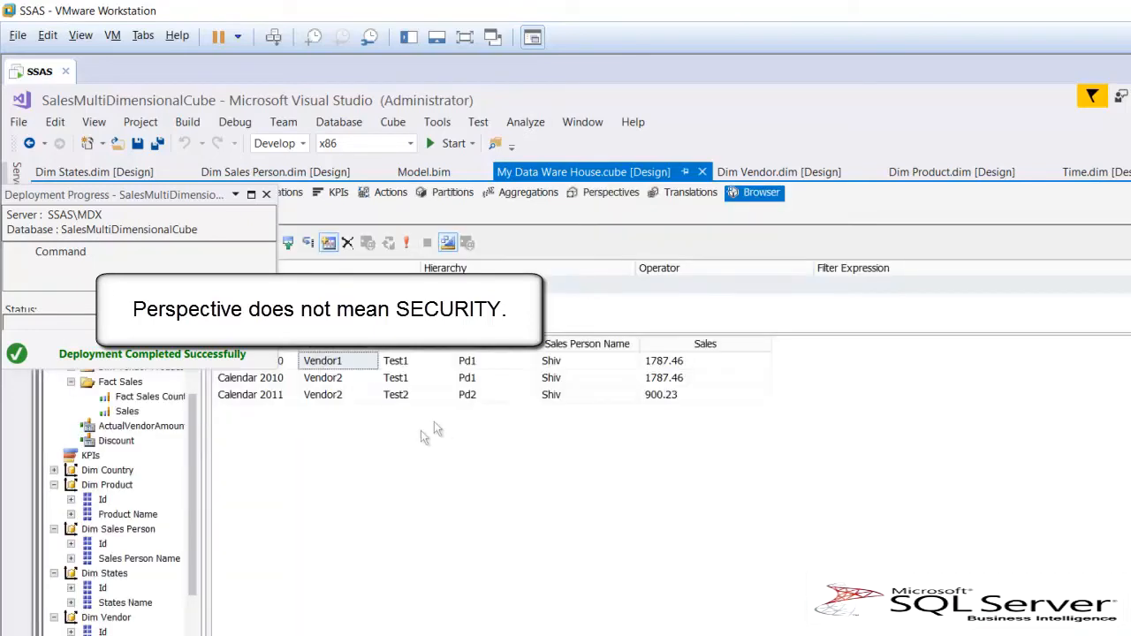
{"action": "left_click", "coordinate": [267, 195]}
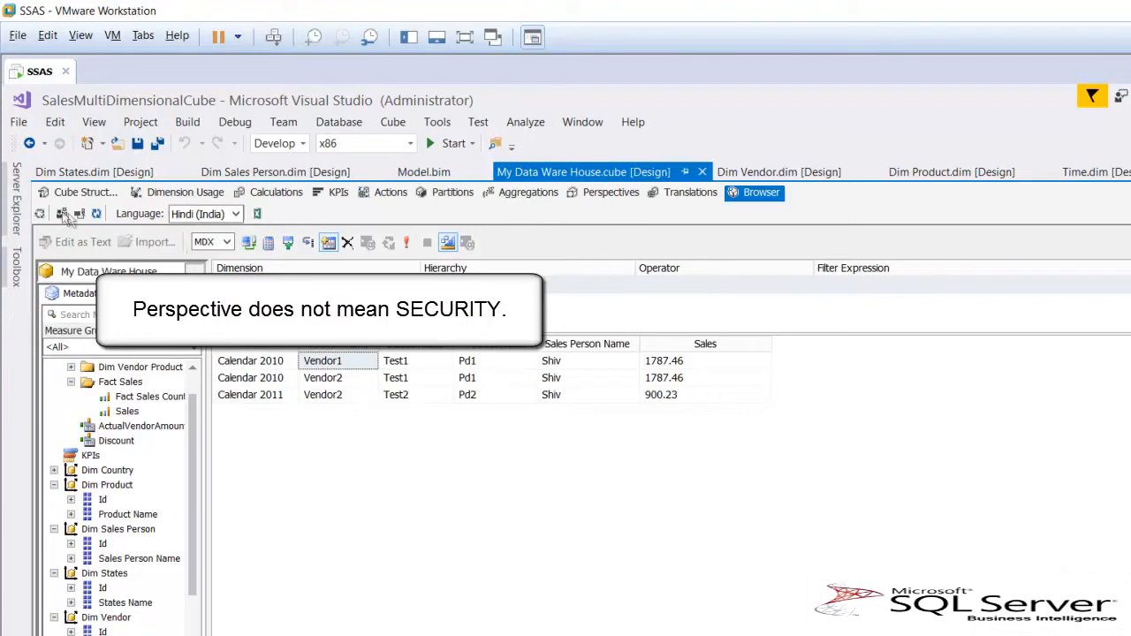
{"action": "left_click", "coordinate": [62, 214]}
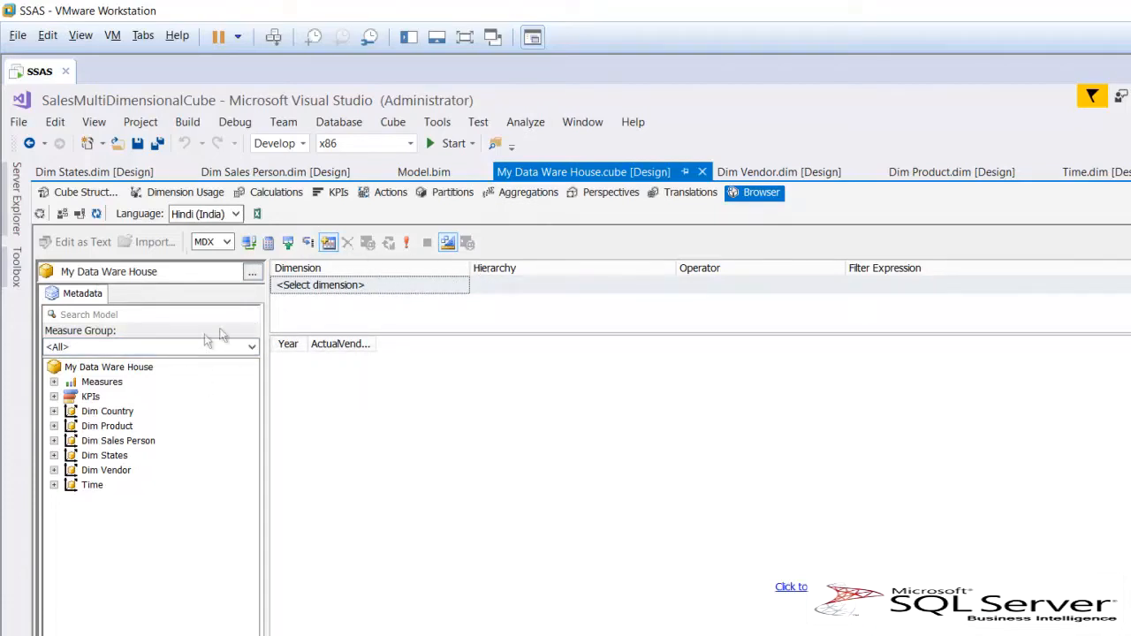
{"action": "left_click", "coordinate": [252, 273]}
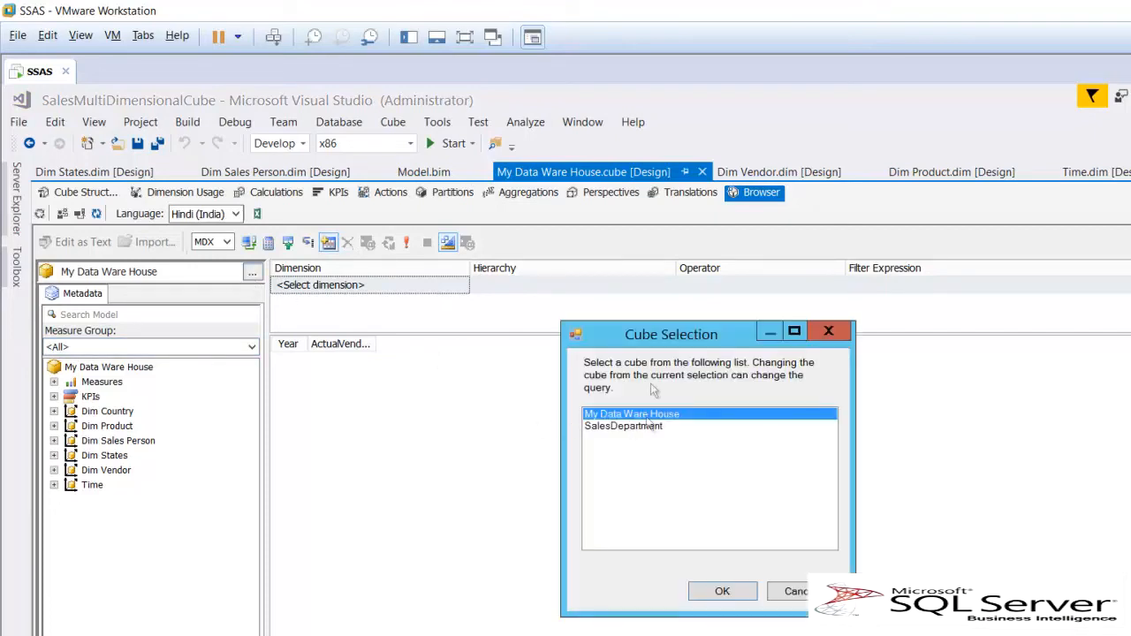
{"action": "left_click_drag", "start_coordinate": [642, 338], "coordinate": [587, 324]}
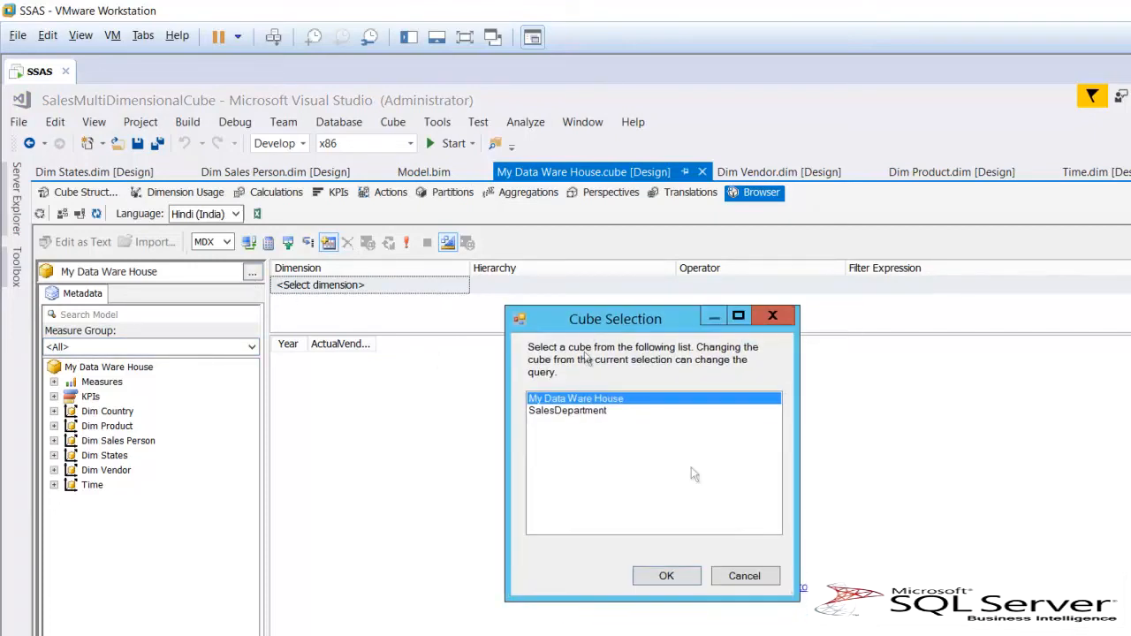
{"action": "left_click", "coordinate": [745, 576]}
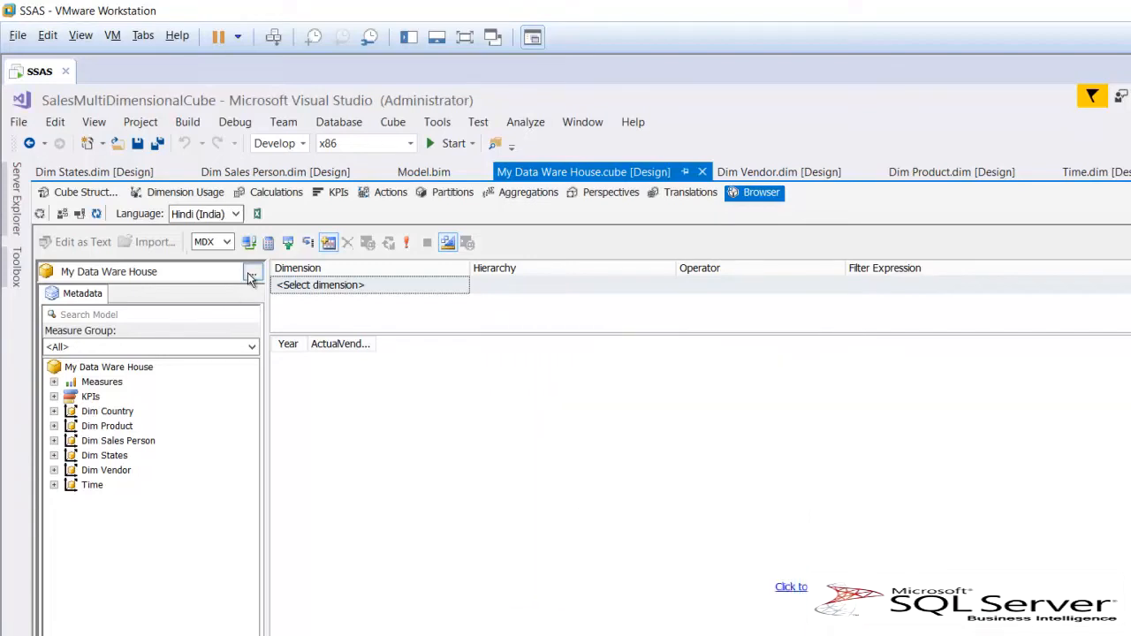
Step: Switch the cube being browsed from My Data Ware House to the SalesDepartment perspective
{"action": "left_click", "coordinate": [252, 275]}
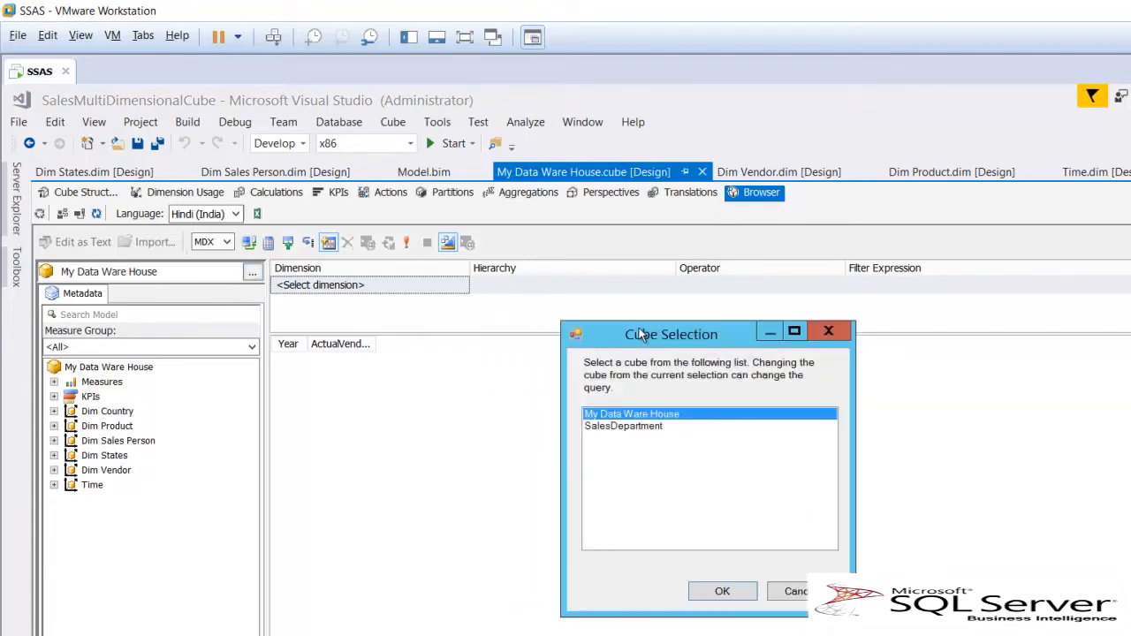
{"action": "left_click_drag", "start_coordinate": [640, 333], "coordinate": [417, 272]}
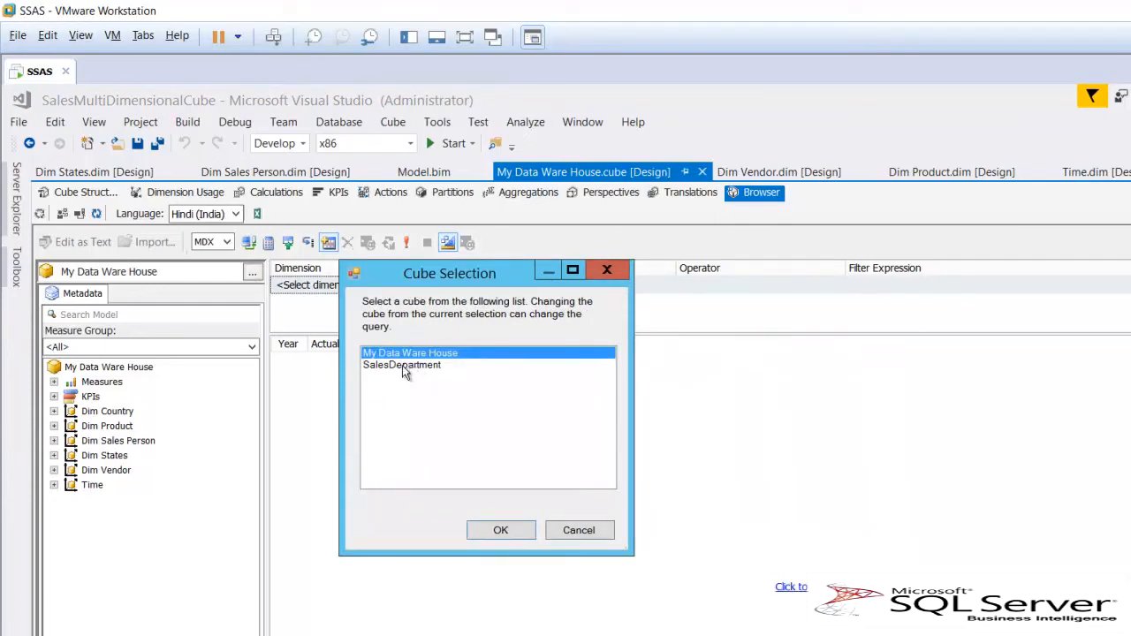
{"action": "double_click", "coordinate": [402, 366]}
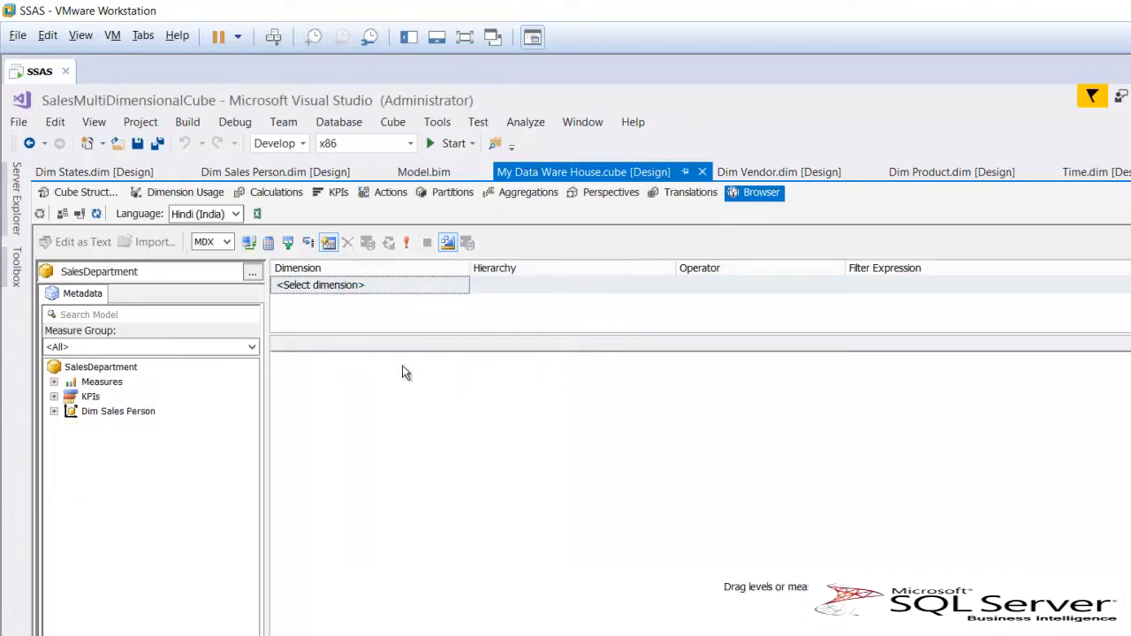
Step: Add the Sales measure and the Sales Person Name attribute to the SalesDepartment query results, and widen the Sales column
{"action": "left_click", "coordinate": [54, 411]}
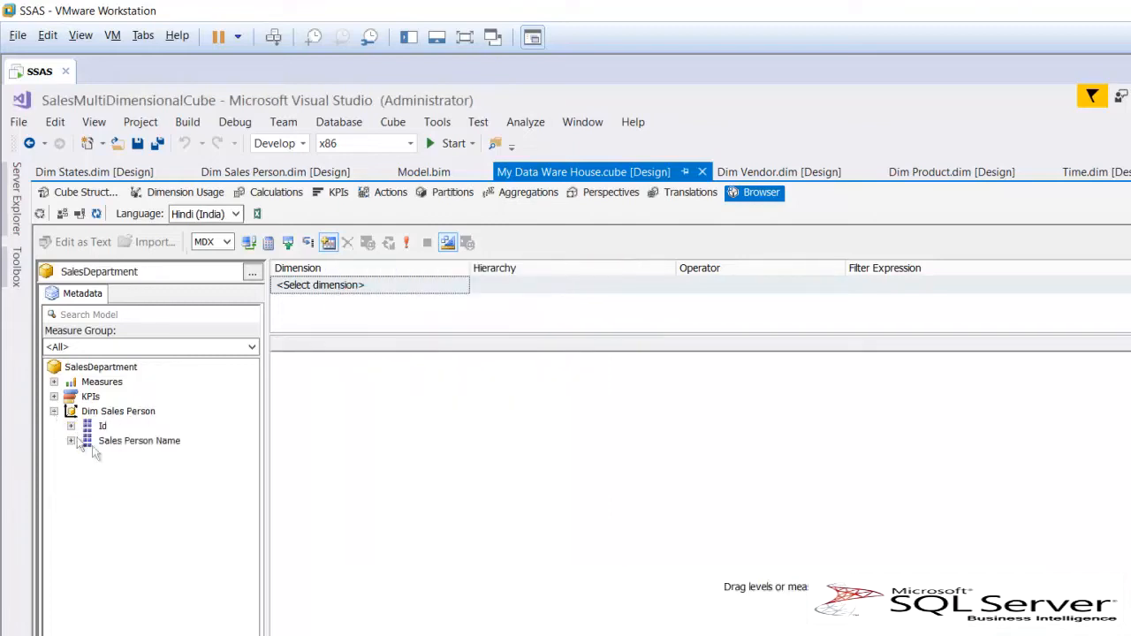
{"action": "left_click", "coordinate": [54, 382]}
{"action": "left_click", "coordinate": [54, 410]}
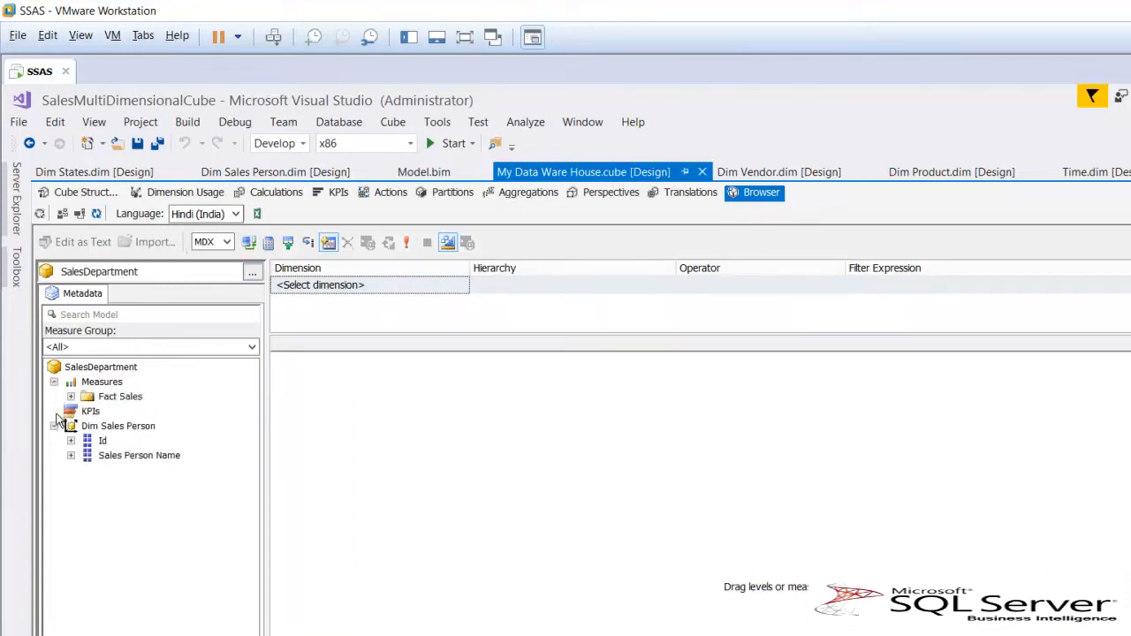
{"action": "left_click", "coordinate": [91, 411]}
{"action": "left_click", "coordinate": [71, 396]}
{"action": "left_click_drag", "start_coordinate": [127, 426], "coordinate": [362, 426]}
{"action": "left_click_drag", "start_coordinate": [139, 486], "coordinate": [412, 469]}
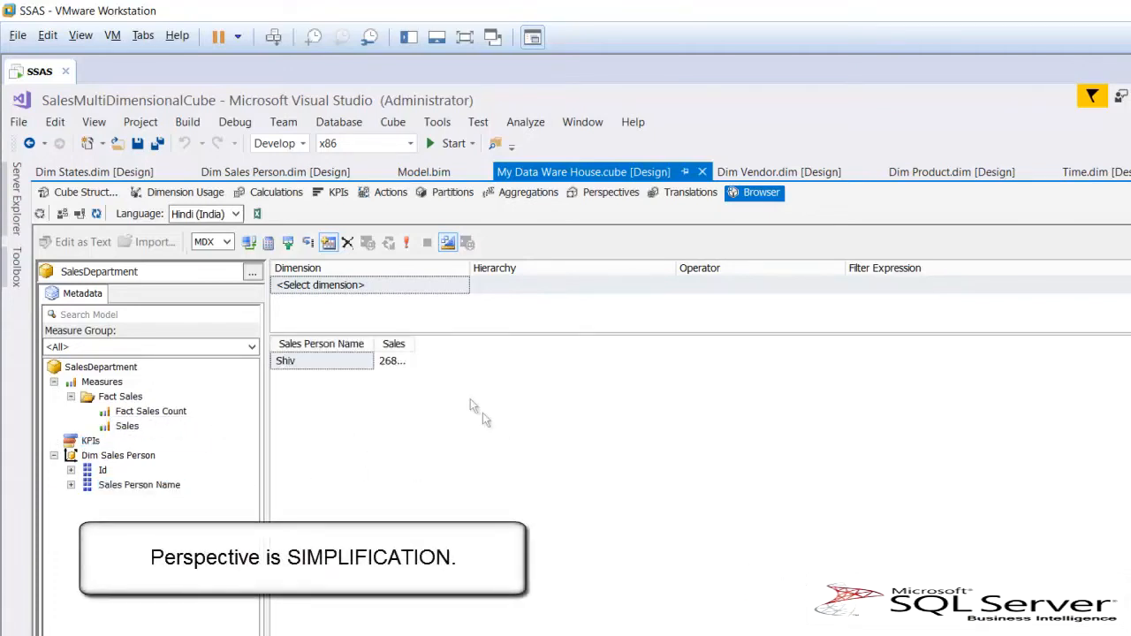
{"action": "left_click_drag", "start_coordinate": [415, 344], "coordinate": [494, 356]}
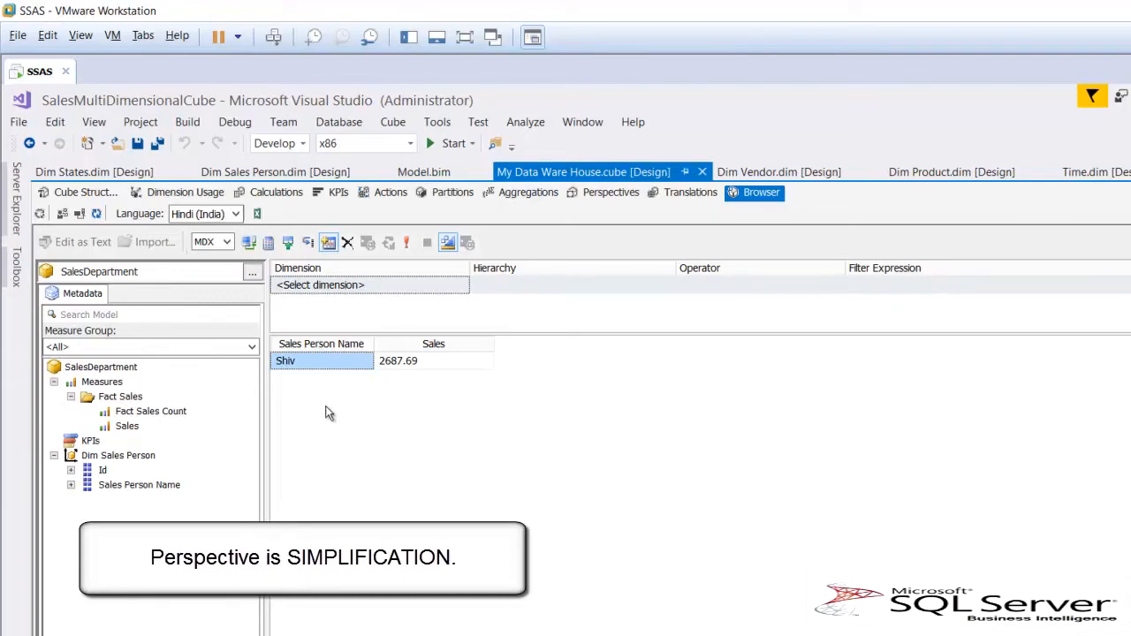
{"action": "left_click", "coordinate": [257, 214]}
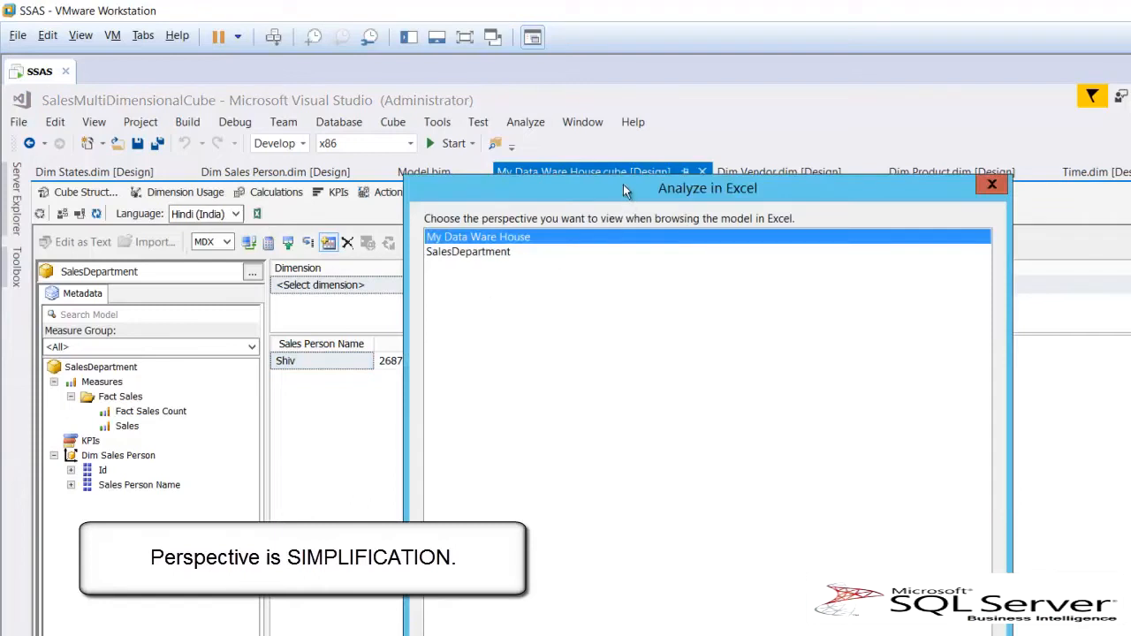
{"action": "left_click_drag", "start_coordinate": [624, 190], "coordinate": [533, 99]}
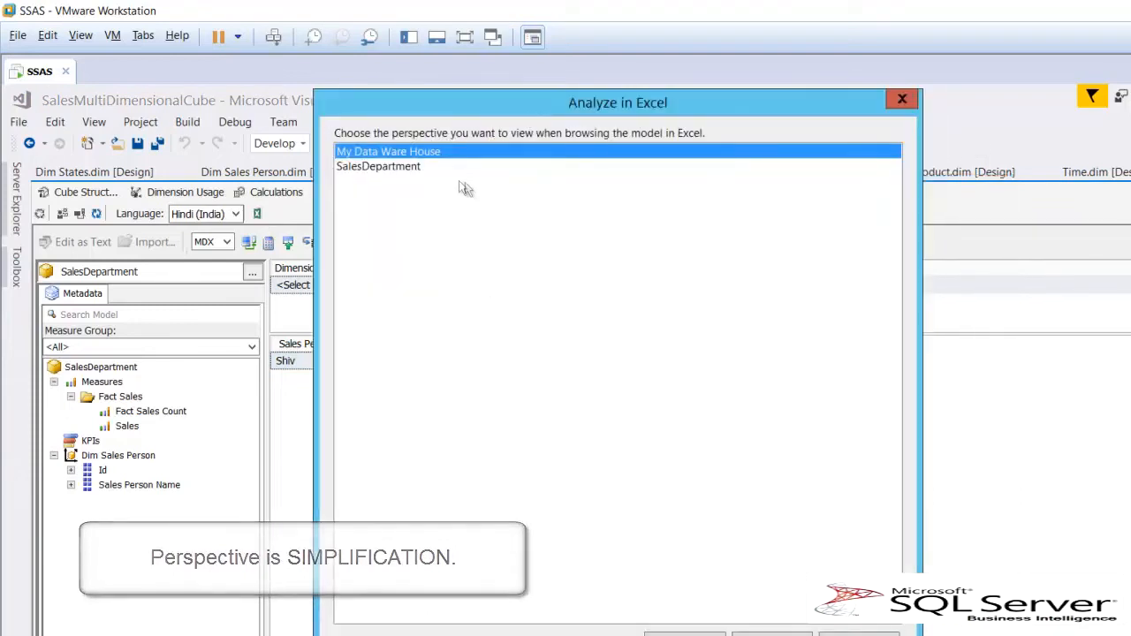
{"action": "left_click", "coordinate": [397, 164]}
{"action": "left_click", "coordinate": [397, 155]}
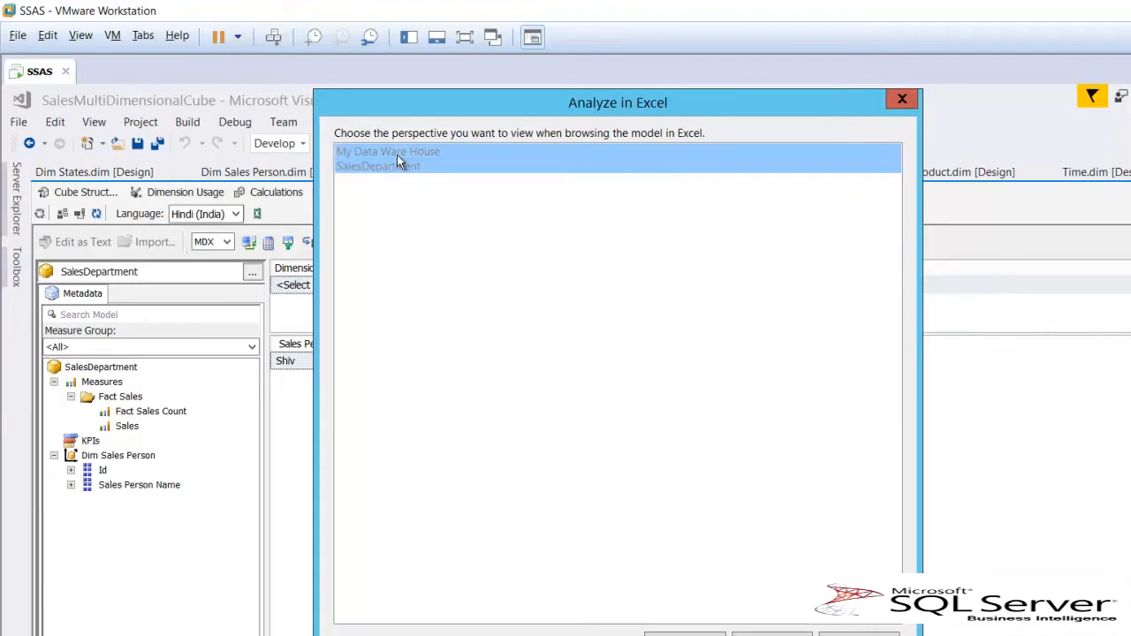
{"action": "left_click", "coordinate": [398, 164]}
{"action": "left_click", "coordinate": [397, 154]}
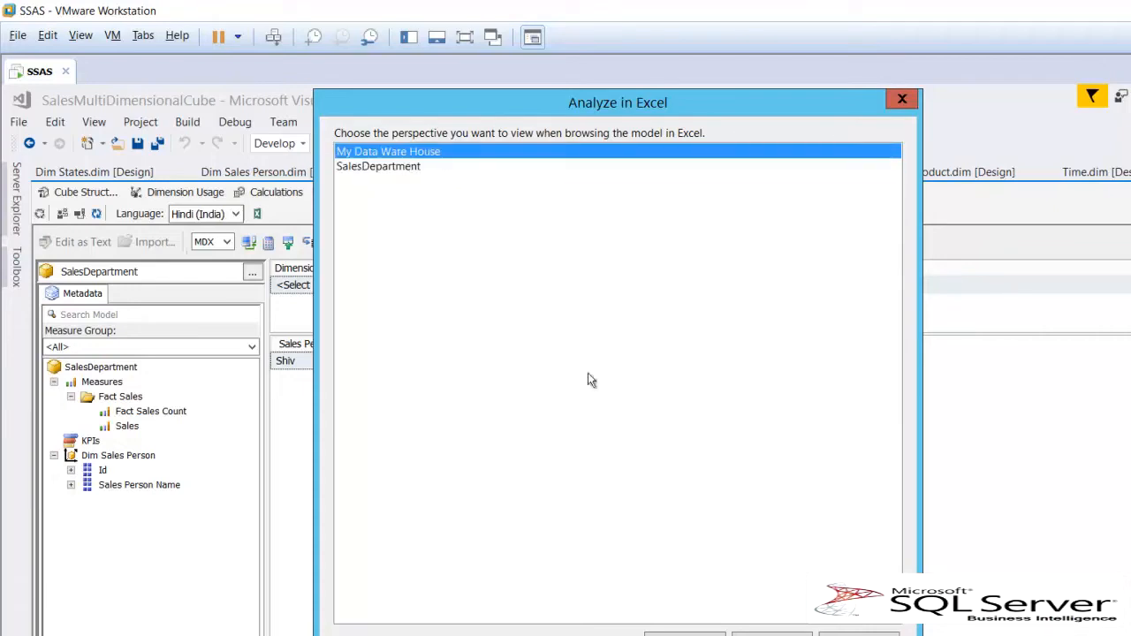
{"action": "left_click", "coordinate": [760, 632]}
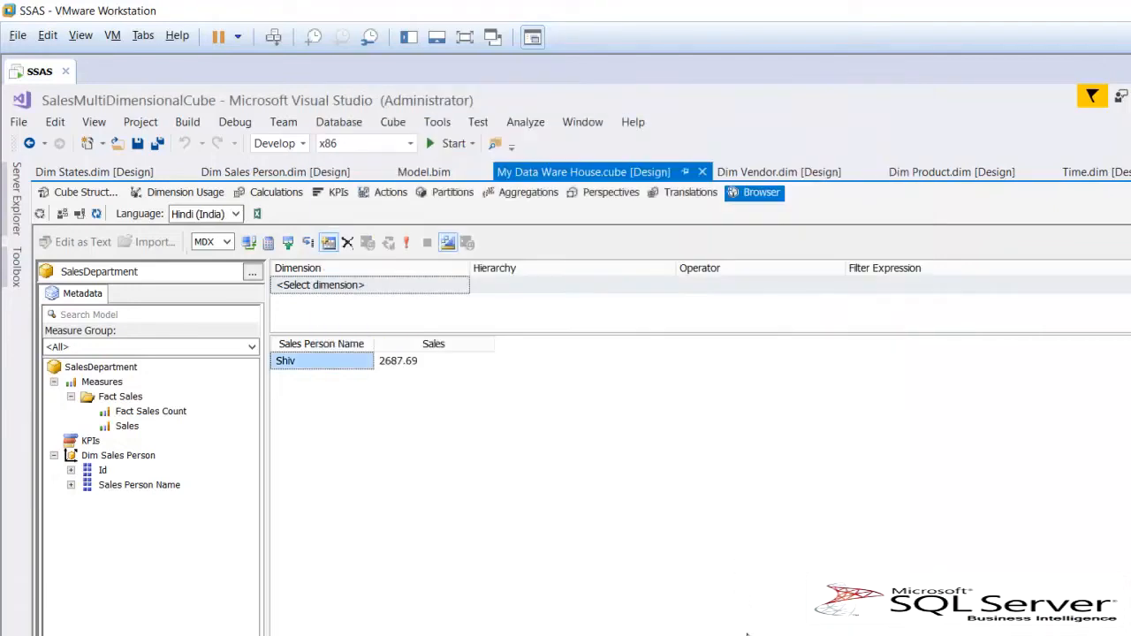
Step: Open the SalesDepartment perspective for analysis in Excel
{"action": "left_click", "coordinate": [257, 214]}
{"action": "left_click_drag", "start_coordinate": [565, 185], "coordinate": [502, 91]}
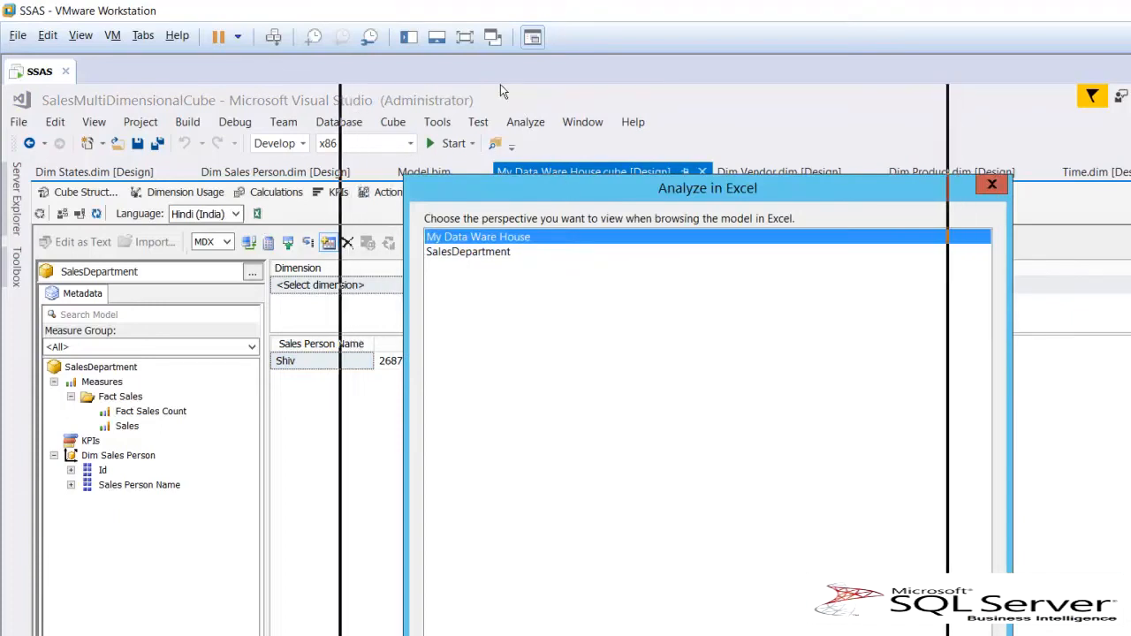
{"action": "left_click", "coordinate": [427, 160]}
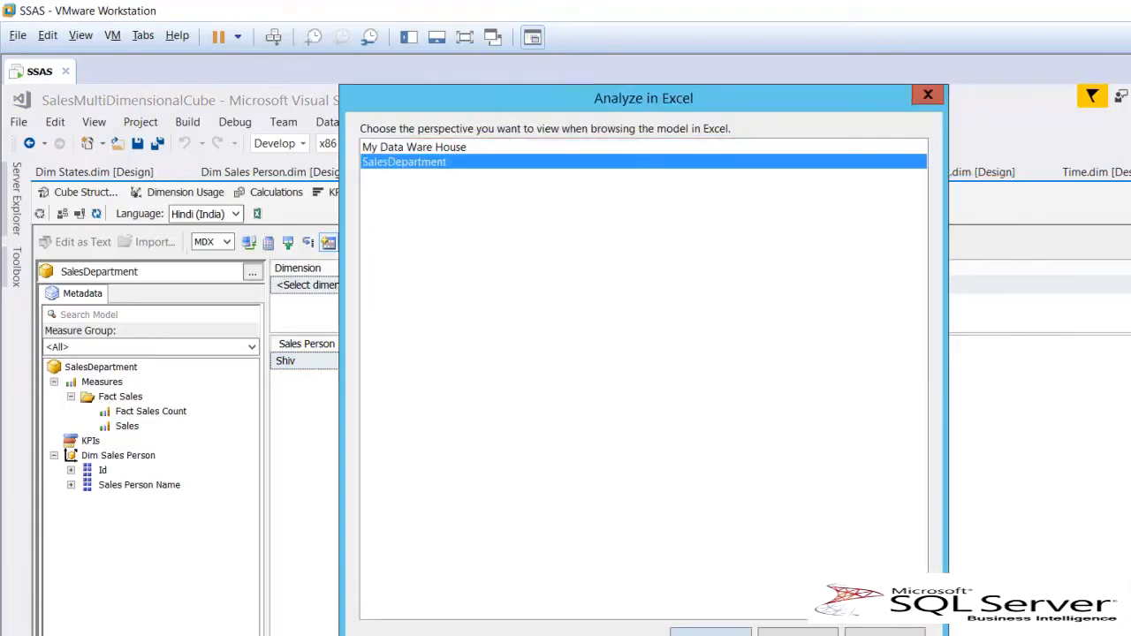
{"action": "left_click", "coordinate": [710, 632]}
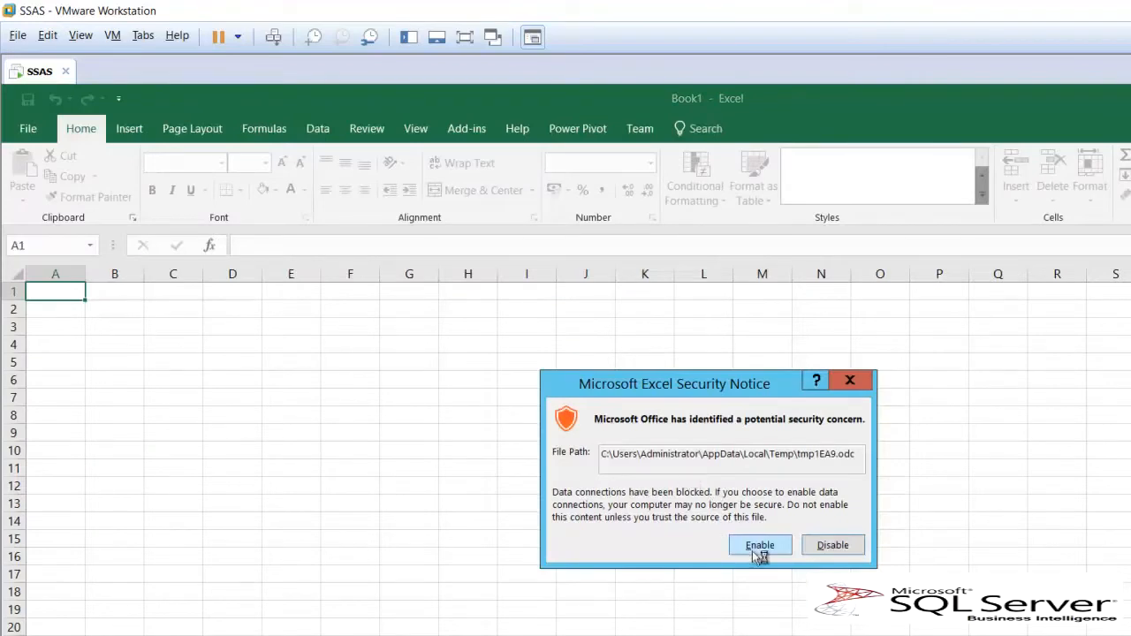
Step: Enable the workbook's data connections and add Sales and Sales Person Name to the PivotTable
{"action": "left_click", "coordinate": [751, 546]}
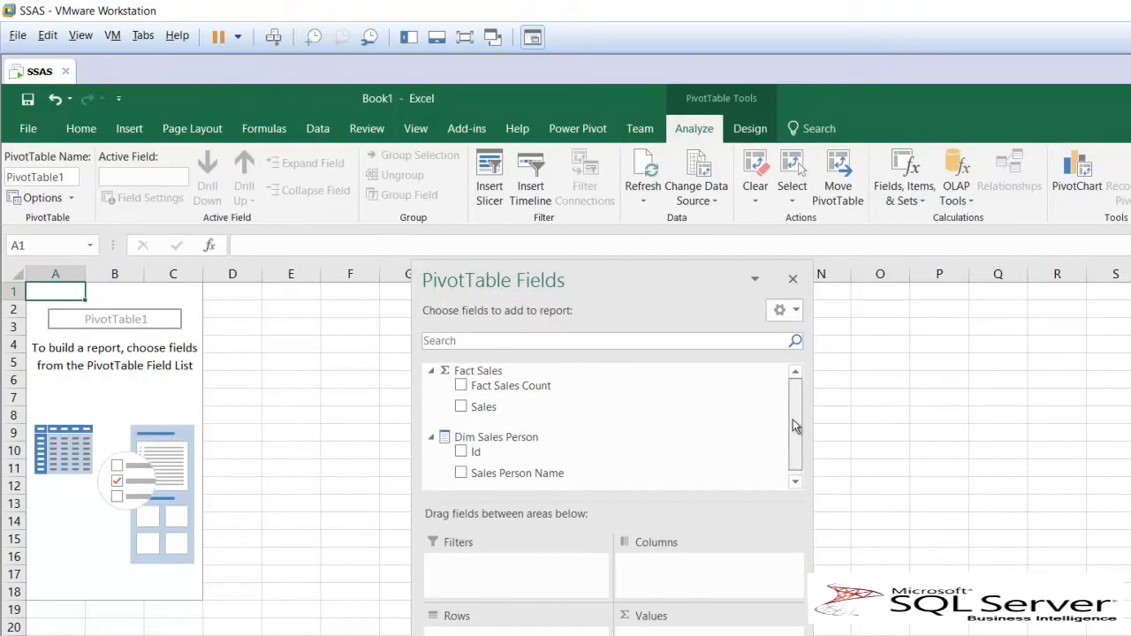
{"action": "left_click", "coordinate": [462, 409]}
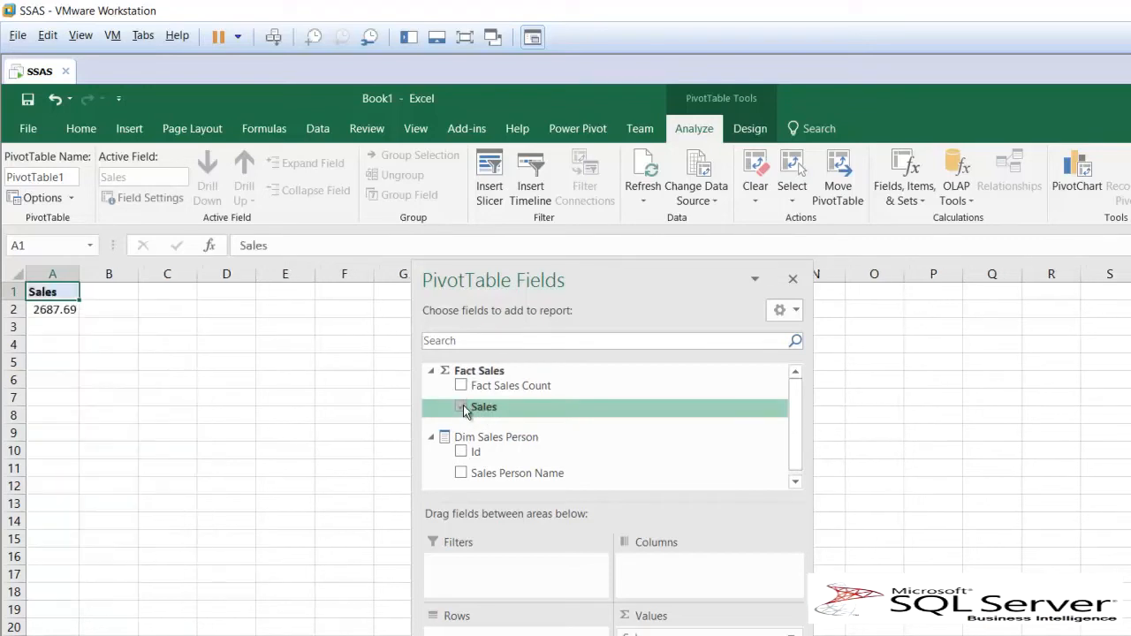
{"action": "left_click", "coordinate": [460, 474]}
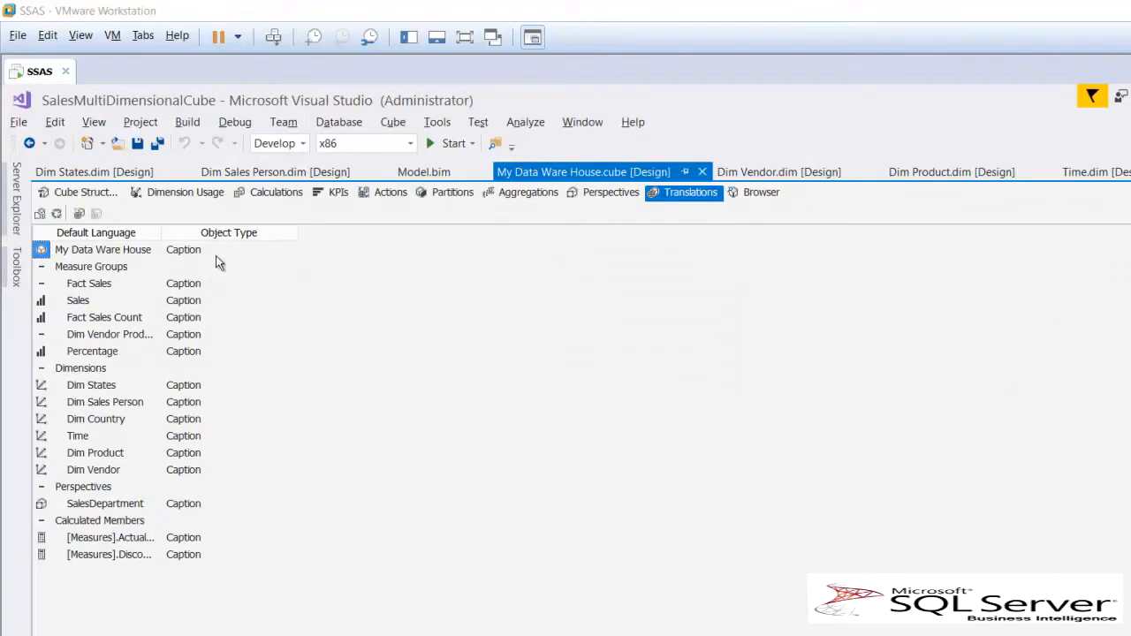
Step: Widen the Default Language column of the cube's translations and open the Sales measure's default name for editing
{"action": "left_click", "coordinate": [206, 302]}
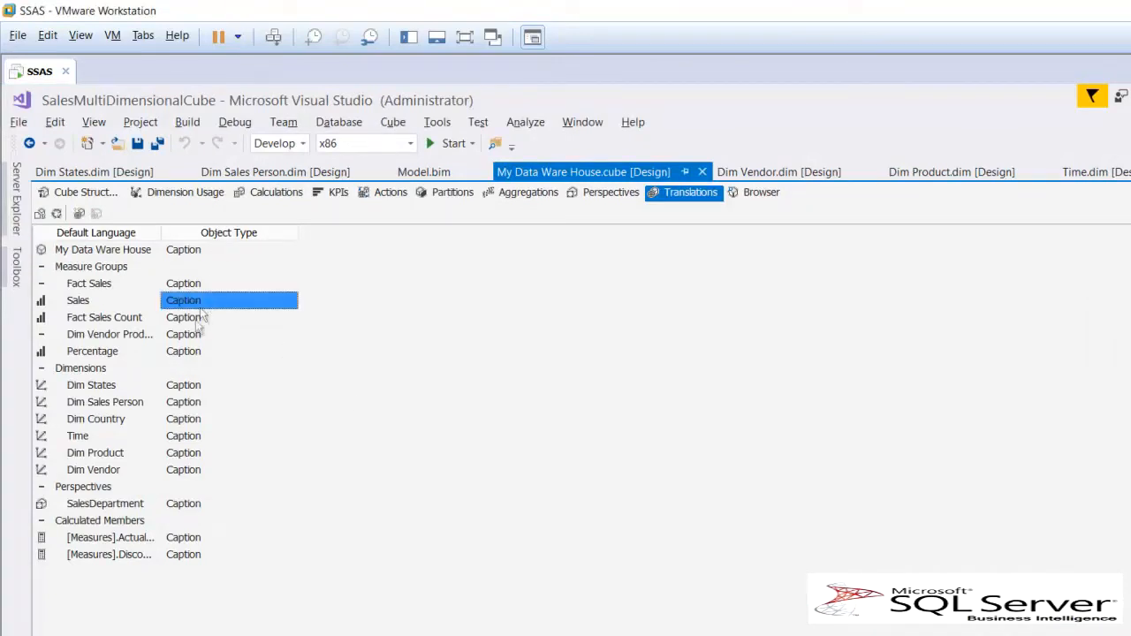
{"action": "left_click", "coordinate": [194, 336]}
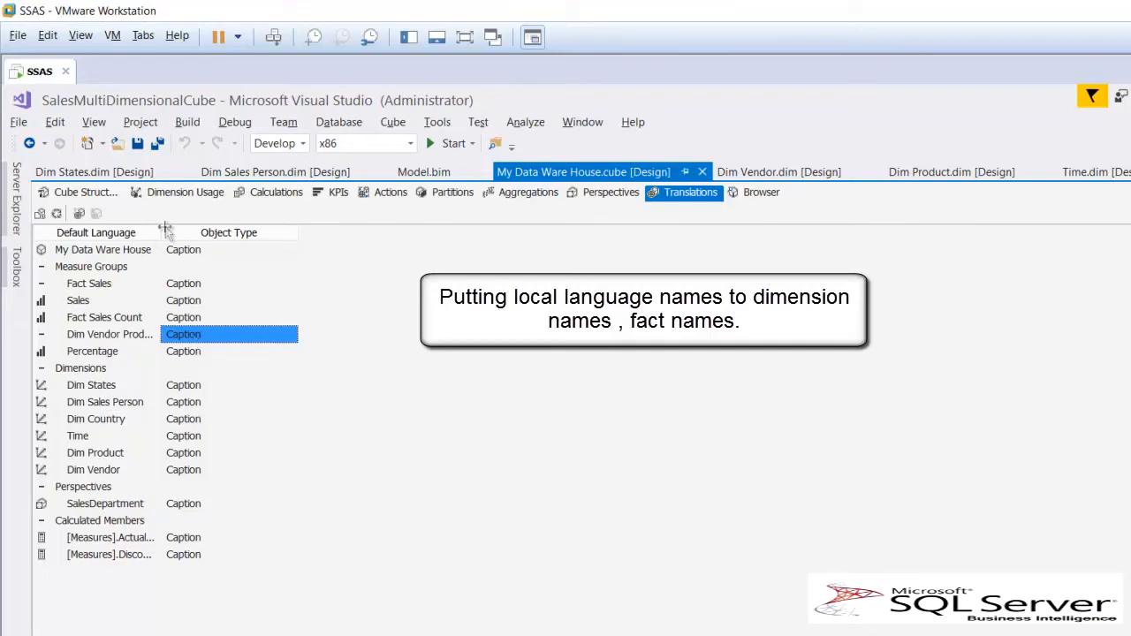
{"action": "left_click_drag", "start_coordinate": [159, 230], "coordinate": [172, 230]}
{"action": "left_click", "coordinate": [607, 198]}
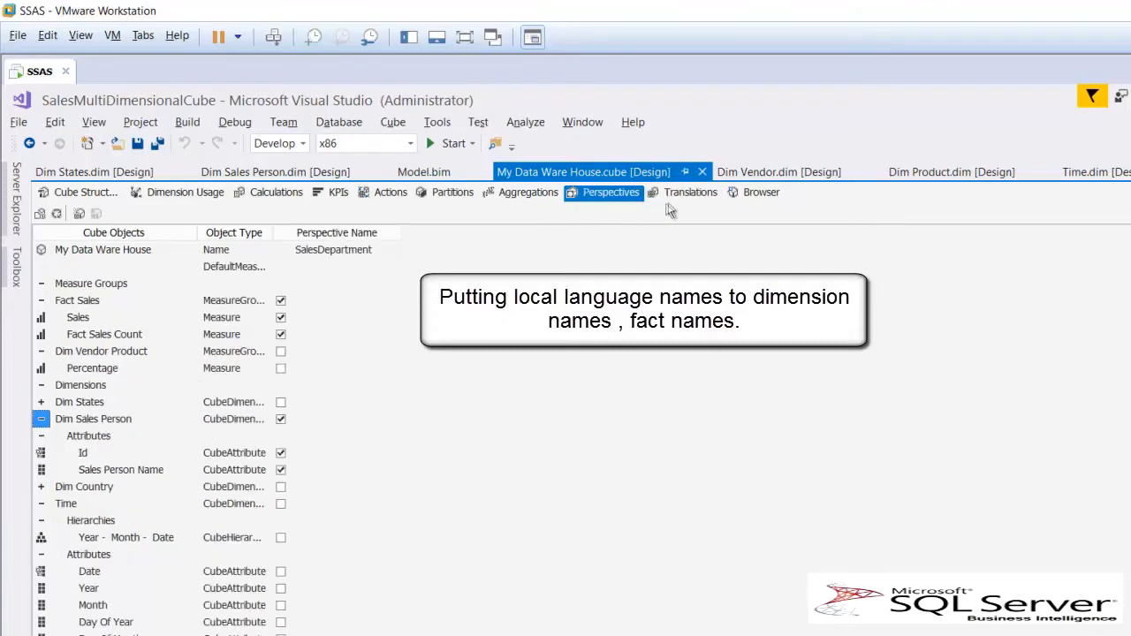
{"action": "left_click", "coordinate": [678, 192]}
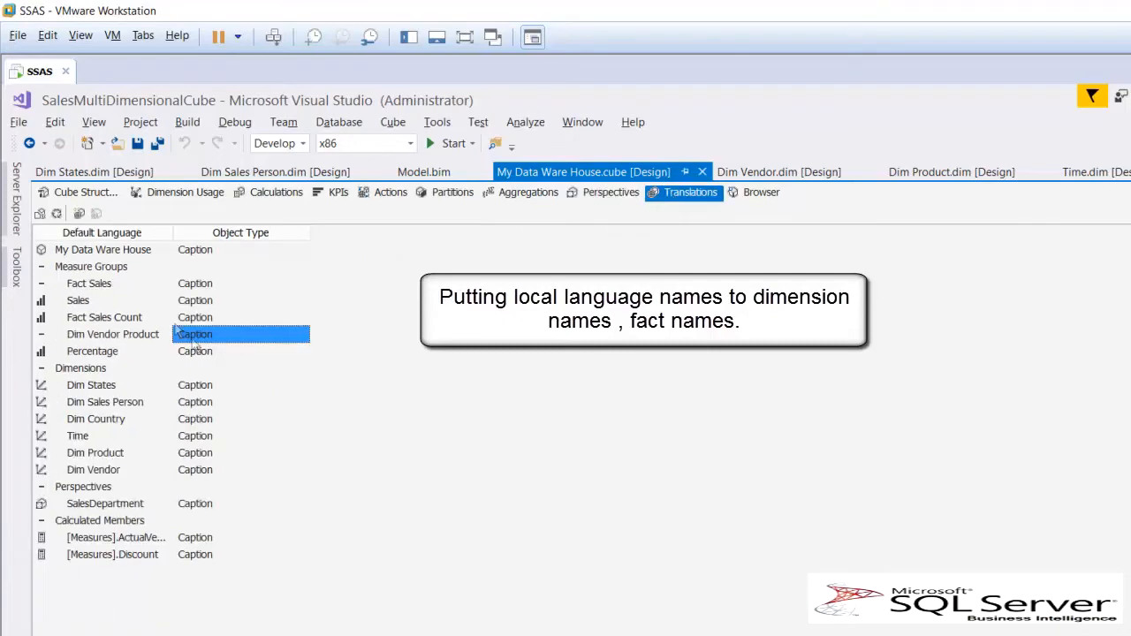
{"action": "left_click", "coordinate": [110, 299]}
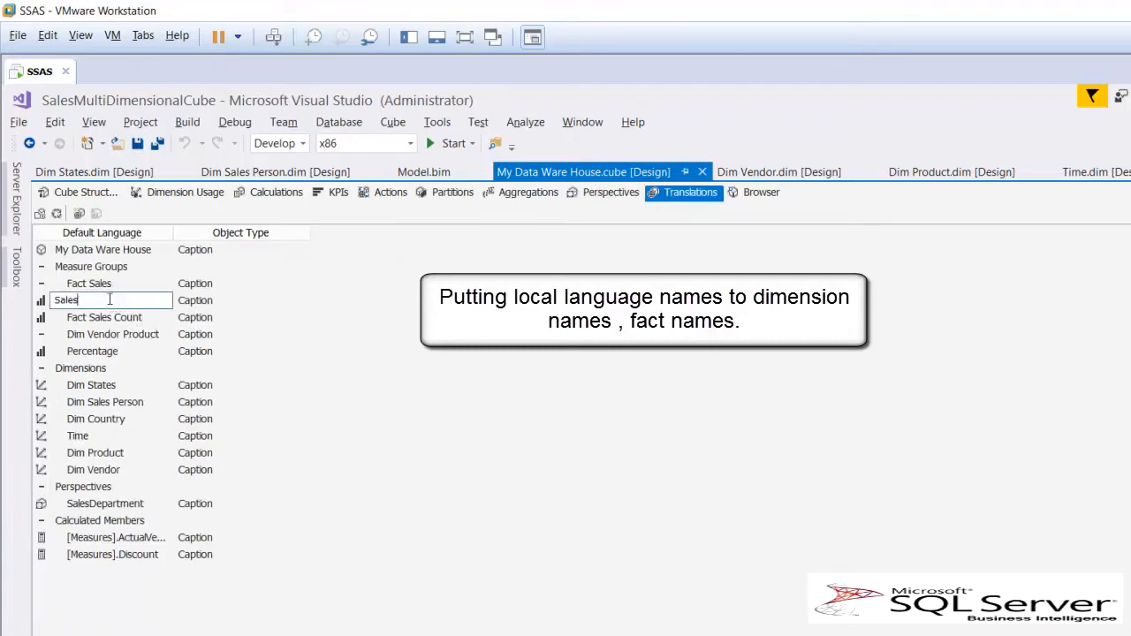
{"action": "left_click", "coordinate": [219, 303]}
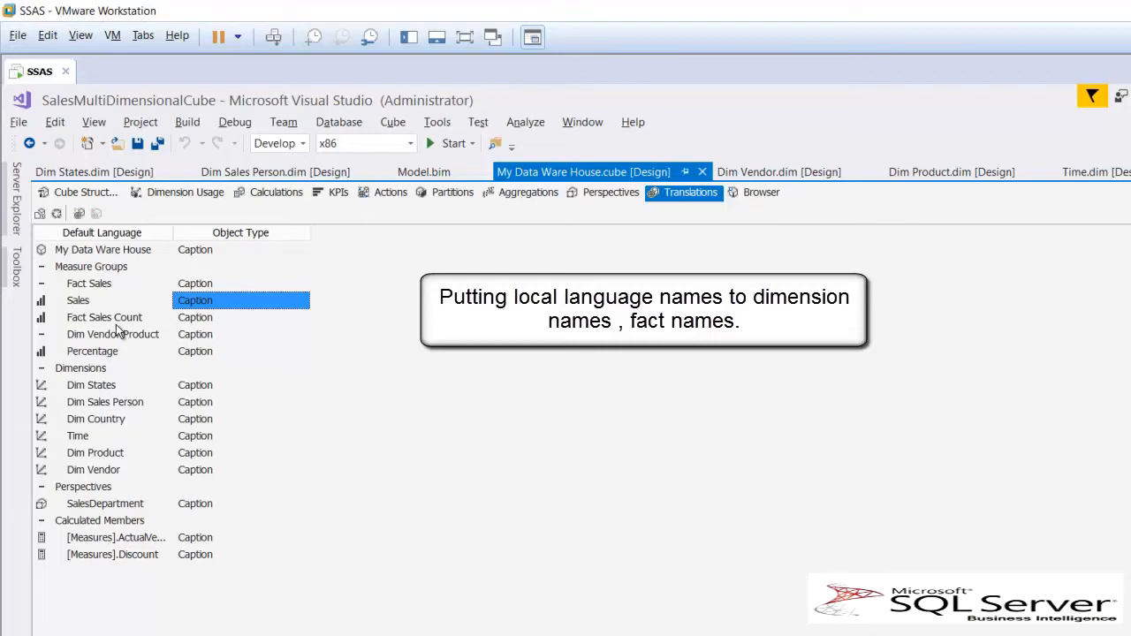
{"action": "double_click", "coordinate": [104, 436]}
{"action": "left_click", "coordinate": [240, 439]}
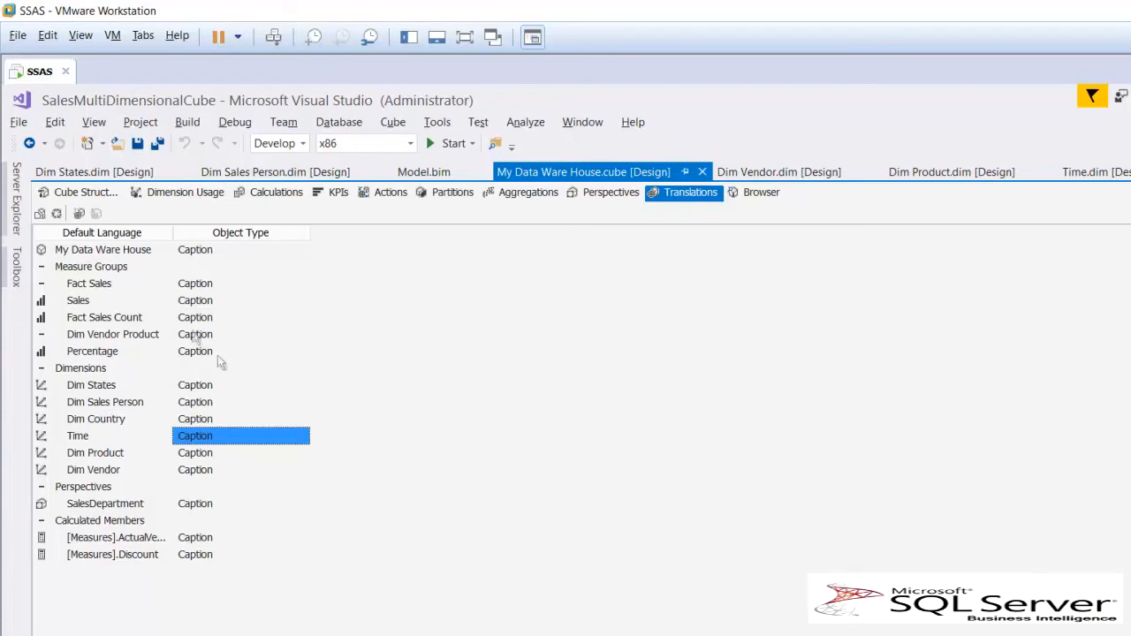
Step: Add a Hindi (India) translation to the My Data Ware House cube
{"action": "left_click", "coordinate": [83, 215]}
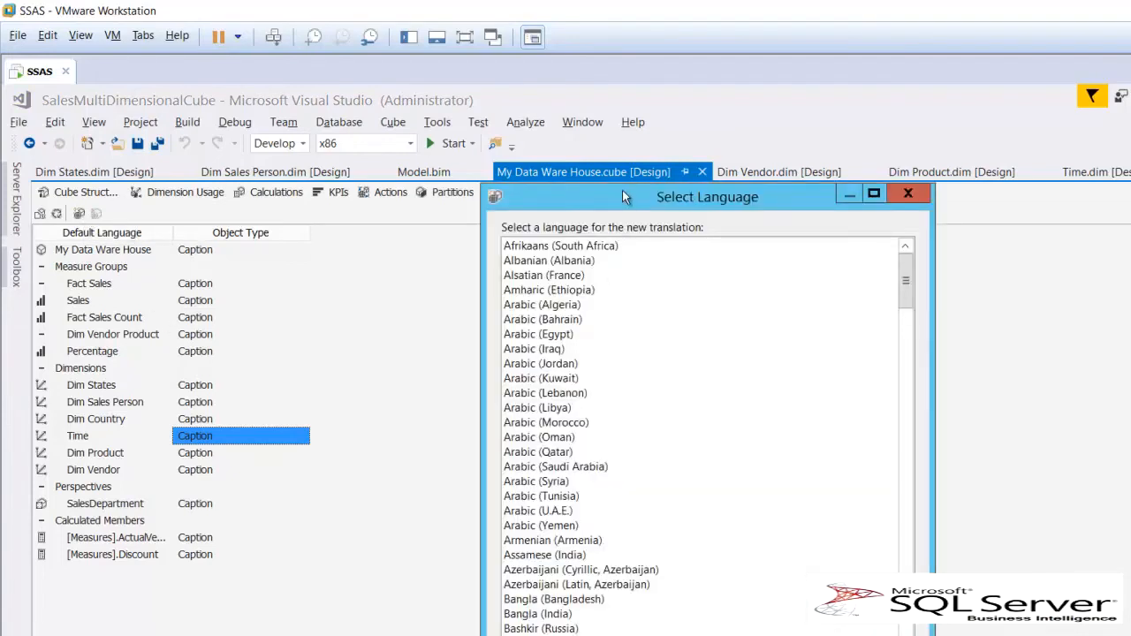
{"action": "left_click_drag", "start_coordinate": [622, 196], "coordinate": [505, 117]}
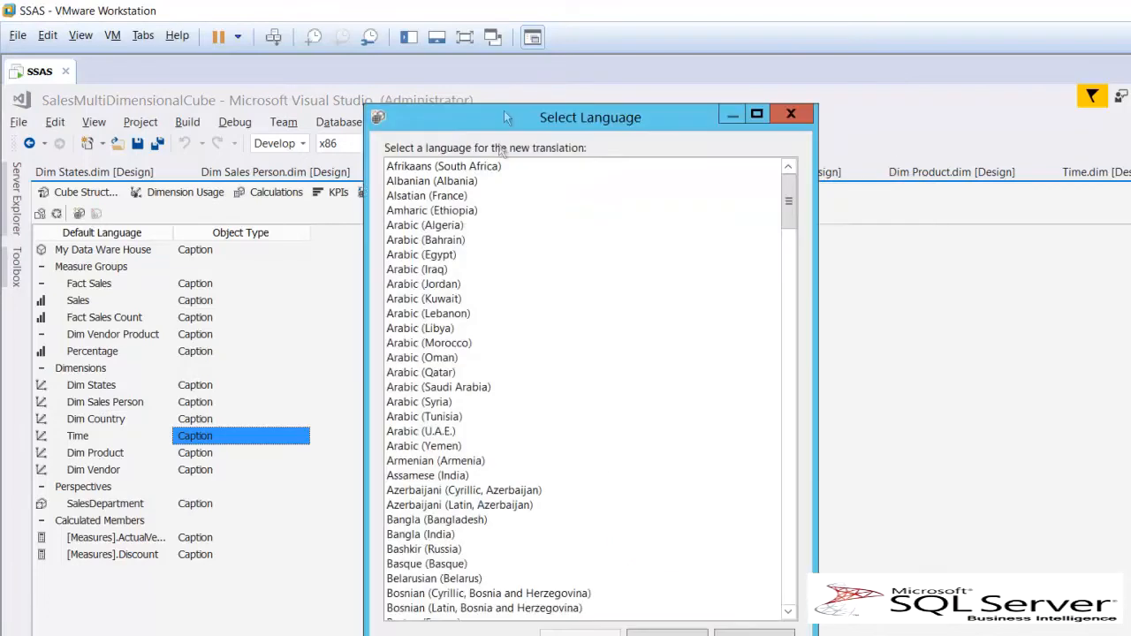
{"action": "left_click", "coordinate": [461, 255]}
{"action": "scroll", "coordinate": [467, 415], "scroll_direction": "down", "scroll_amount": 3}
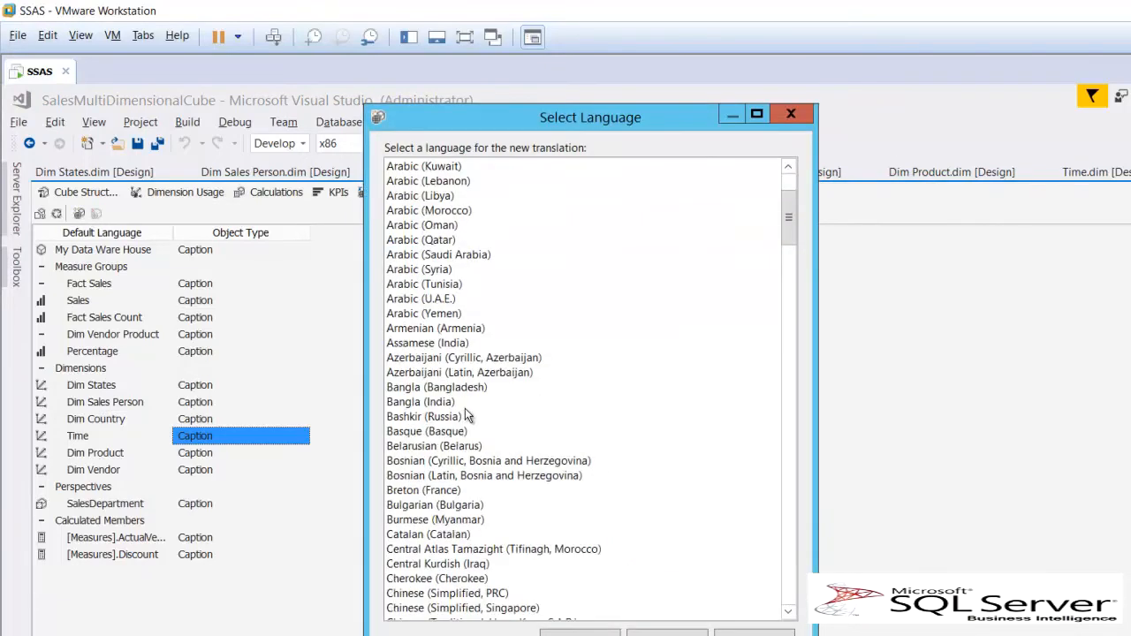
{"action": "scroll", "coordinate": [466, 415], "scroll_direction": "down", "scroll_amount": 8}
{"action": "scroll", "coordinate": [466, 415], "scroll_direction": "down", "scroll_amount": 4}
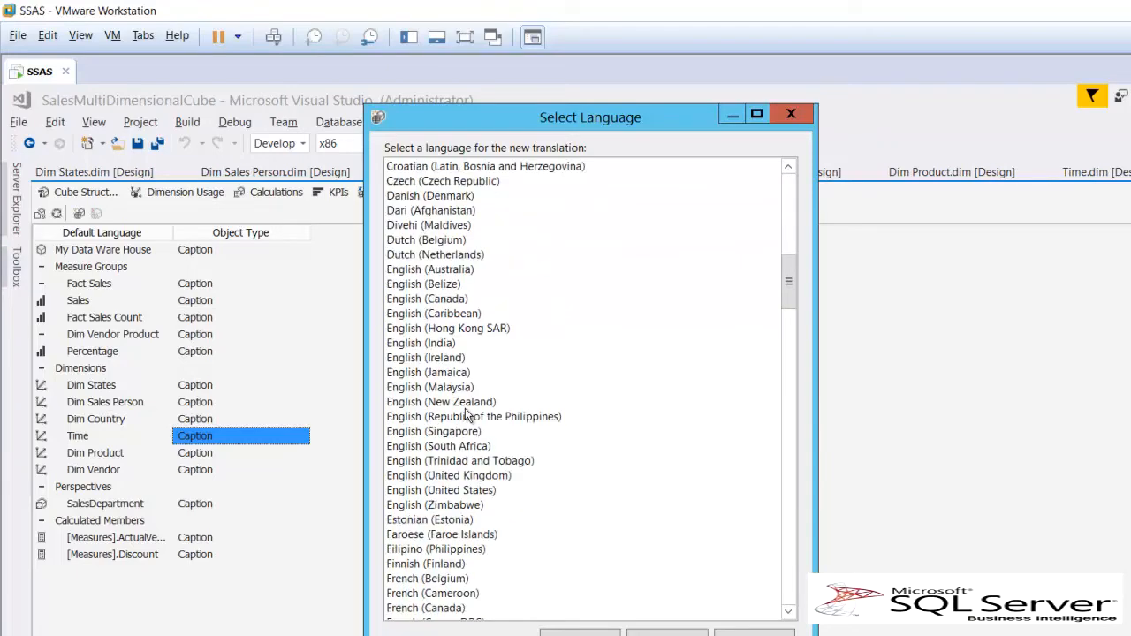
{"action": "scroll", "coordinate": [467, 414], "scroll_direction": "down", "scroll_amount": 16}
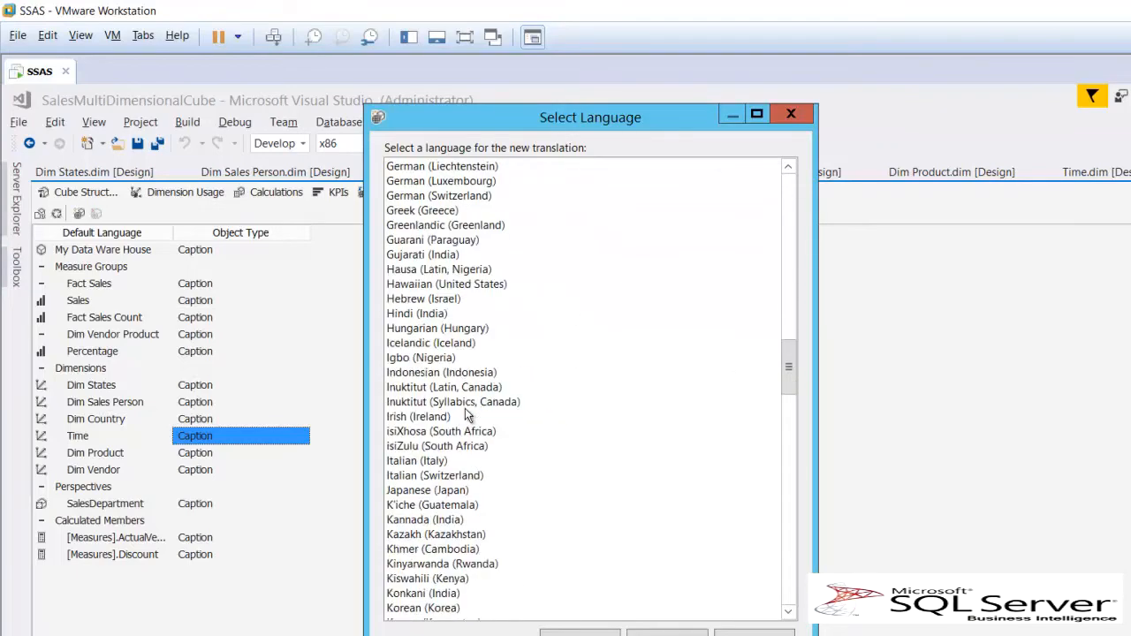
{"action": "left_click", "coordinate": [432, 316]}
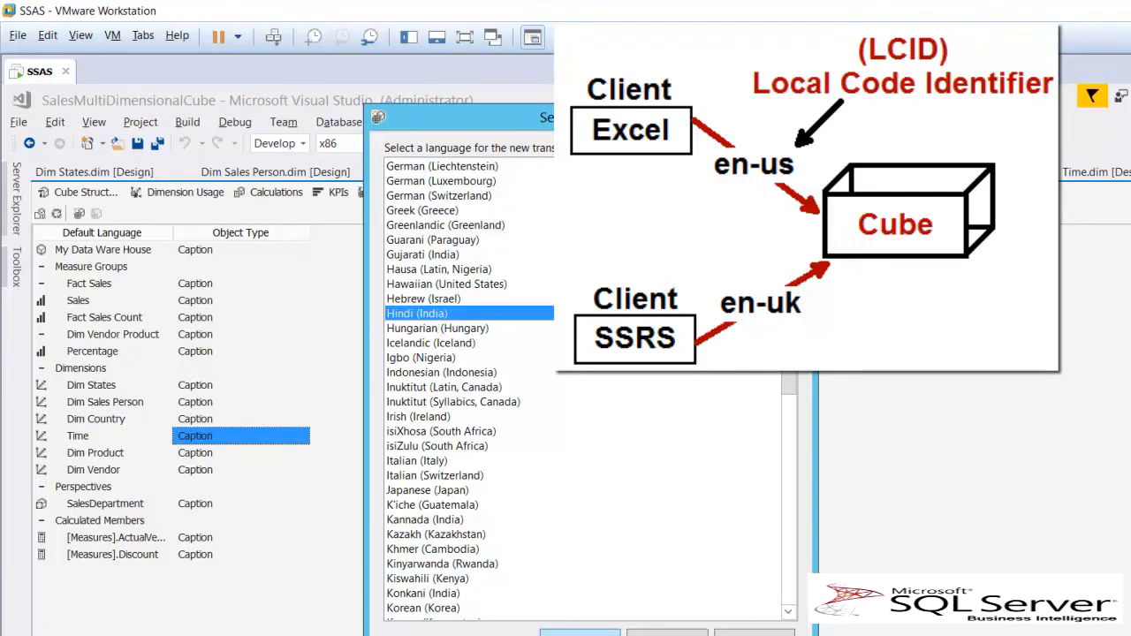
{"action": "left_click", "coordinate": [552, 631]}
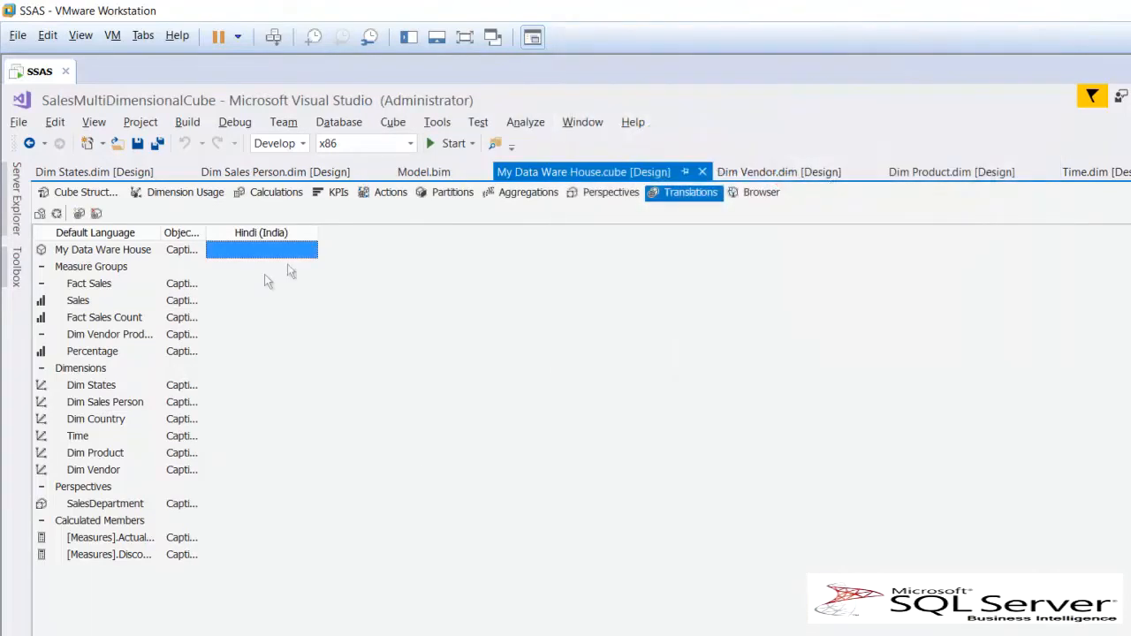
Step: Enter the Hindi captions Fact Kamai for the Fact Sales measure group and Kamai for the Sales measure
{"action": "left_click", "coordinate": [264, 282]}
{"action": "left_click", "coordinate": [257, 247]}
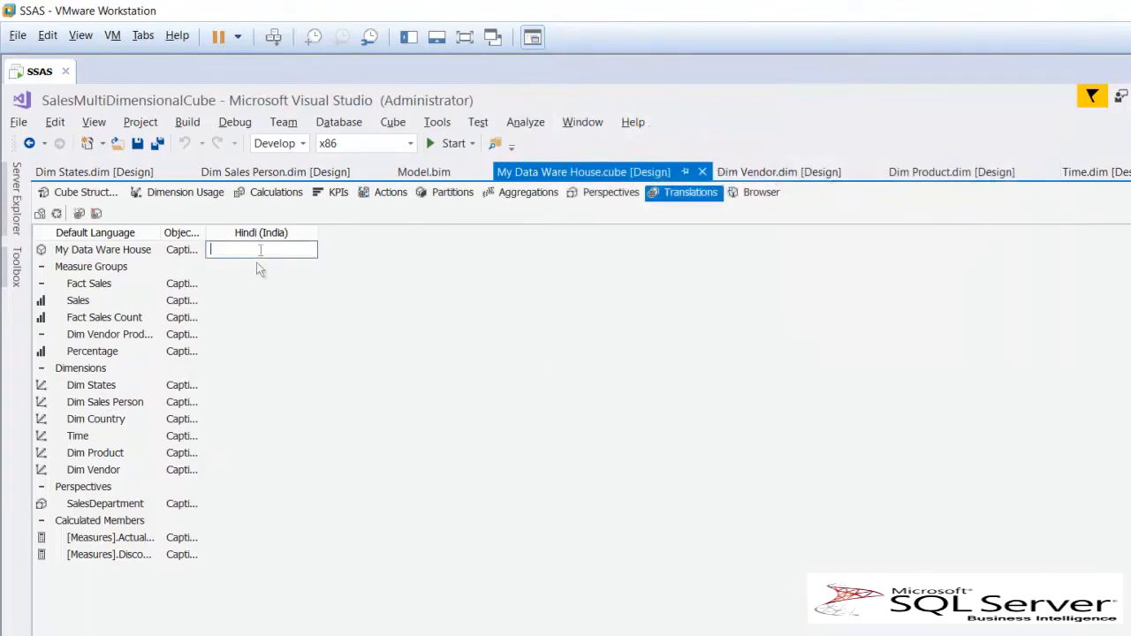
{"action": "left_click", "coordinate": [274, 280]}
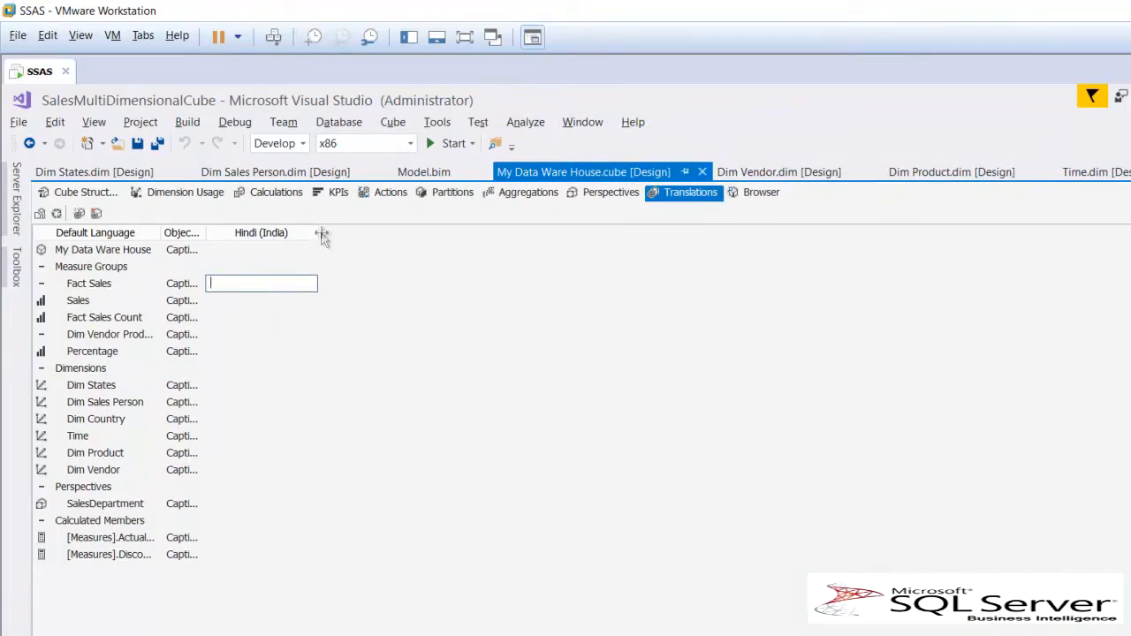
{"action": "left_click", "coordinate": [240, 301]}
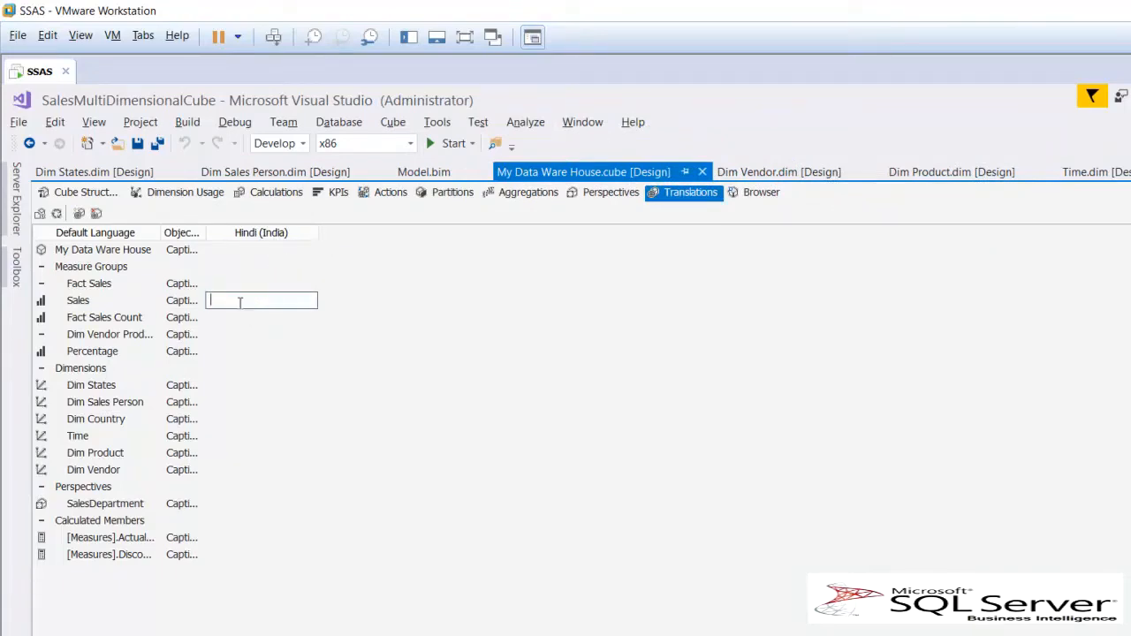
{"action": "left_click", "coordinate": [240, 285]}
{"action": "type", "text": "F"}
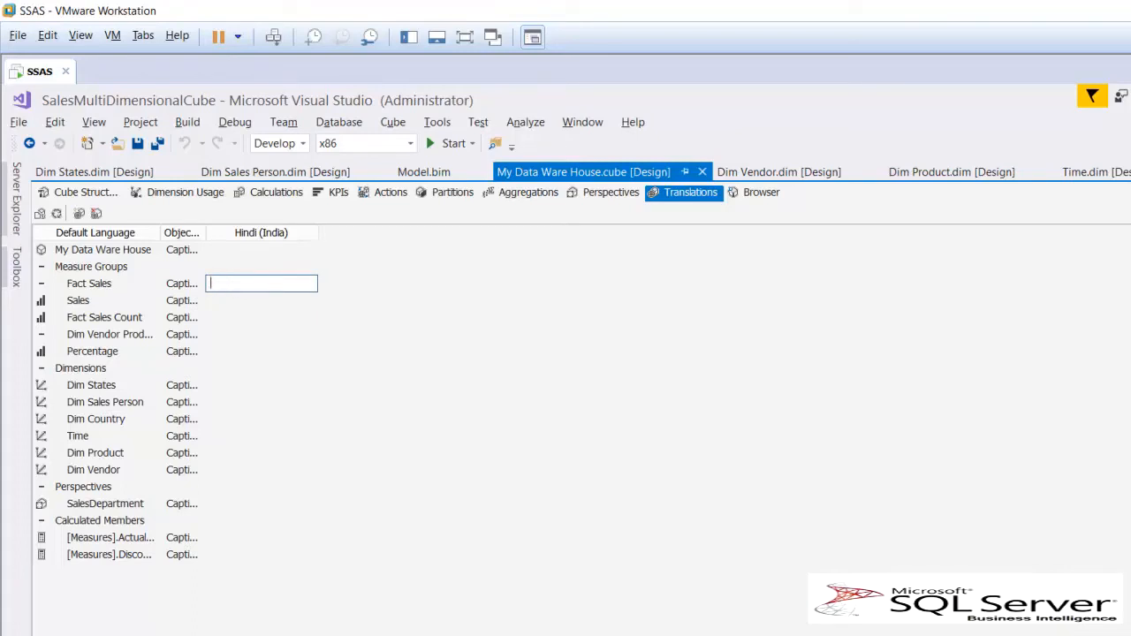
{"action": "type", "text": "act Kamal"}
{"action": "left_click", "coordinate": [242, 302]}
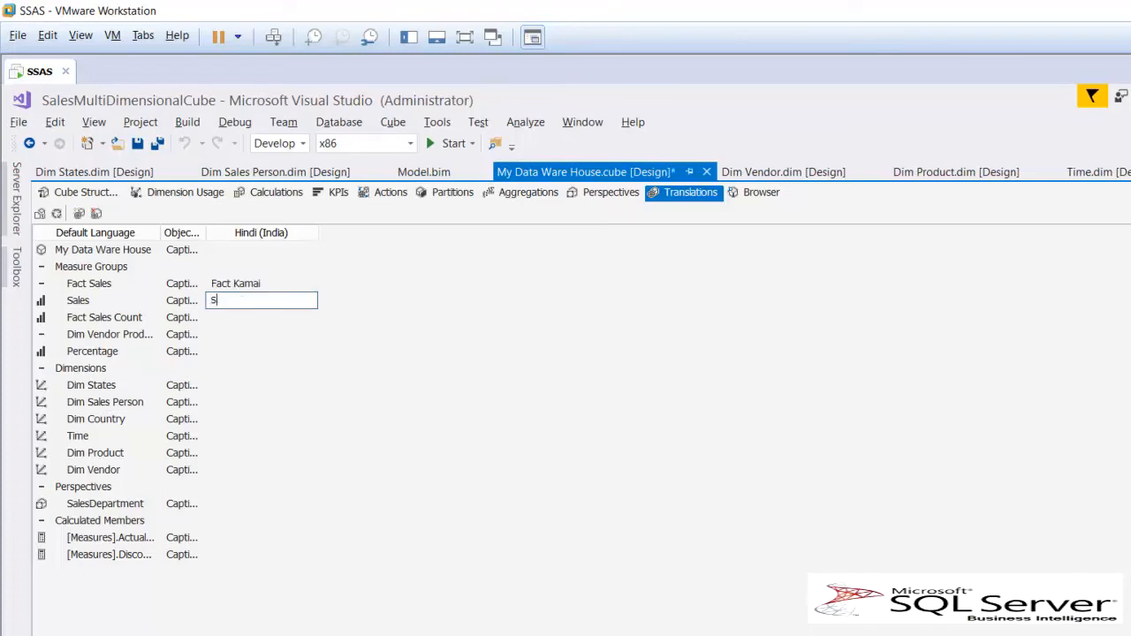
{"action": "type", "text": "Kamai"}
Step: Enter the Hindi captions Desh for the Dim Country dimension and Samay for the Time dimension
{"action": "left_click", "coordinate": [237, 401]}
{"action": "left_click", "coordinate": [235, 418]}
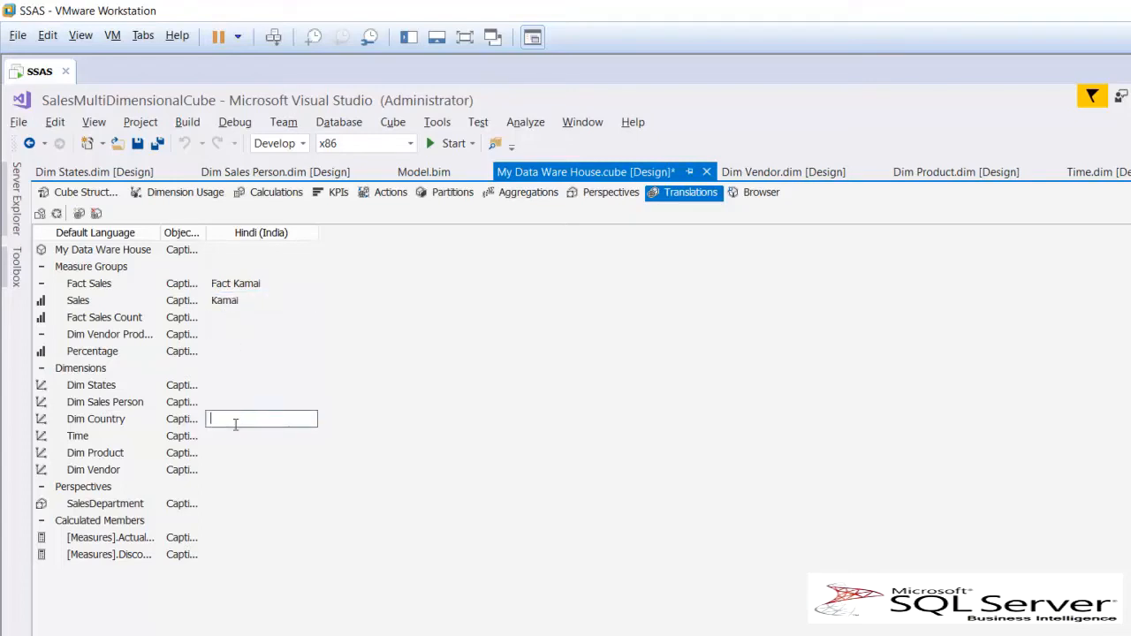
{"action": "type", "text": "Desh"}
{"action": "left_click", "coordinate": [245, 436]}
{"action": "type", "text": "Samay"}
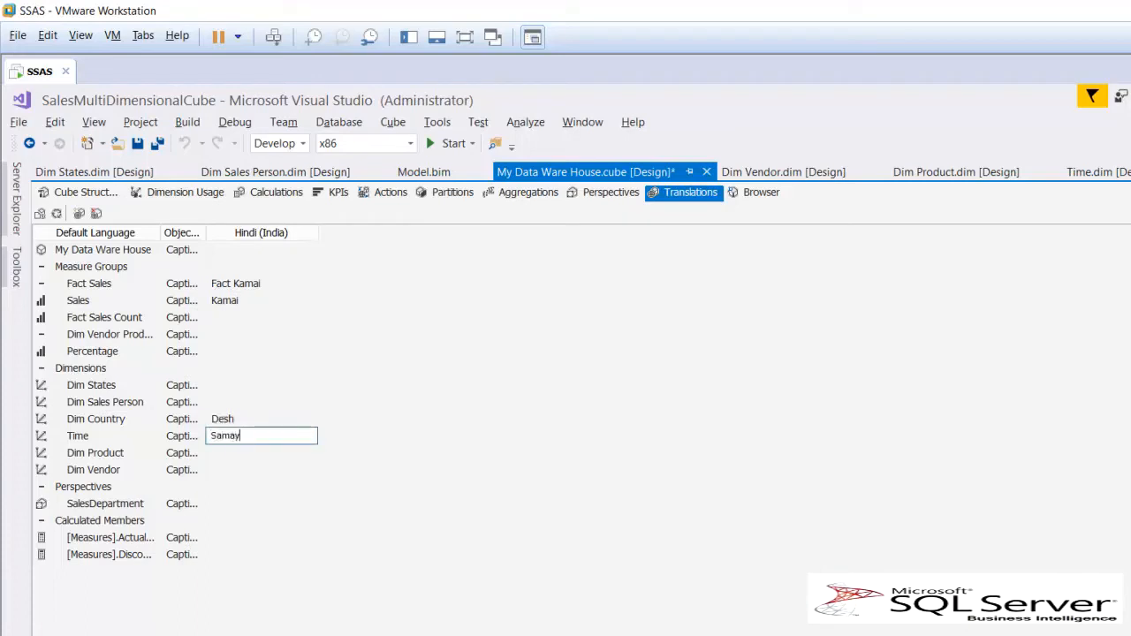
{"action": "left_click", "coordinate": [271, 471]}
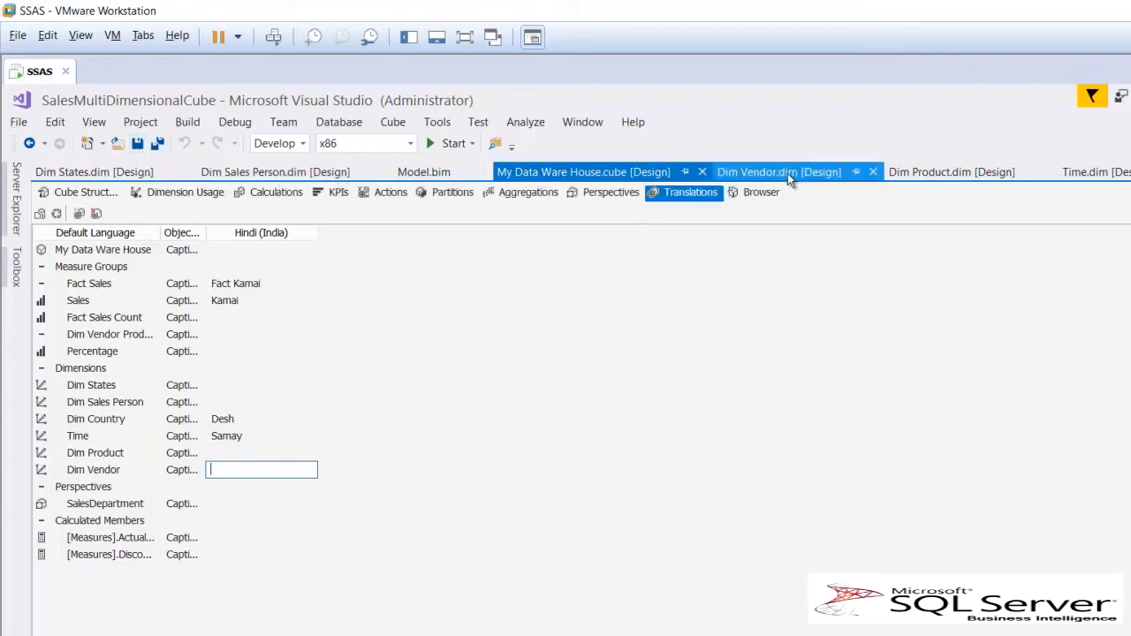
Step: Open the Time dimension's translations and add Hindi (India) as a new translation language
{"action": "left_click", "coordinate": [1078, 171]}
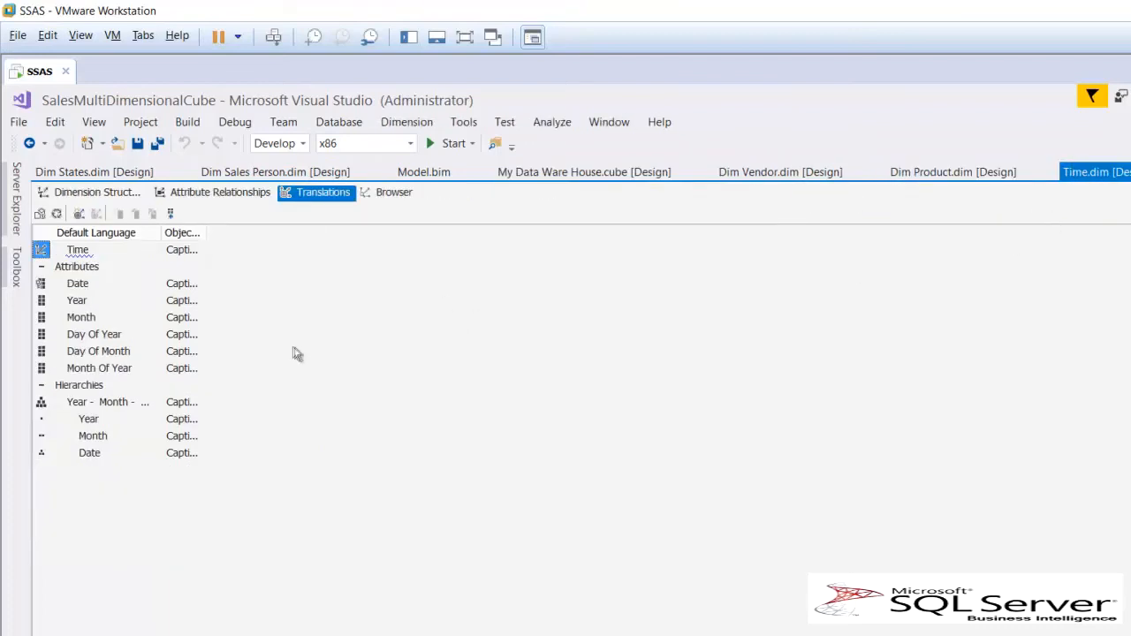
{"action": "left_click", "coordinate": [78, 215]}
{"action": "scroll", "coordinate": [566, 410], "scroll_direction": "down", "scroll_amount": 16}
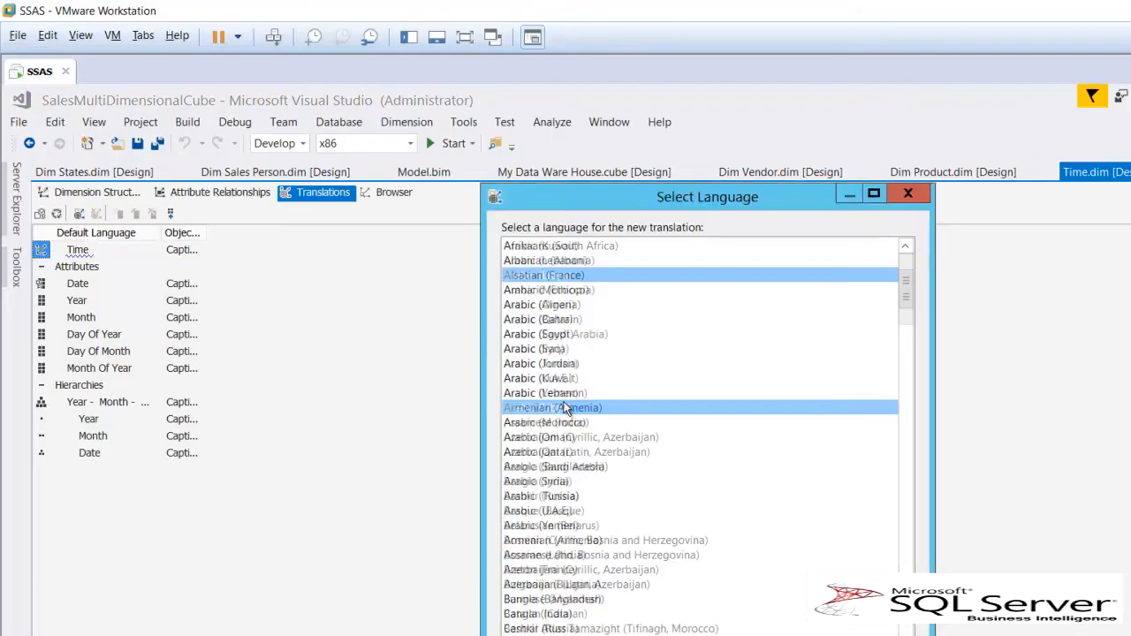
{"action": "scroll", "coordinate": [565, 408], "scroll_direction": "down", "scroll_amount": 13}
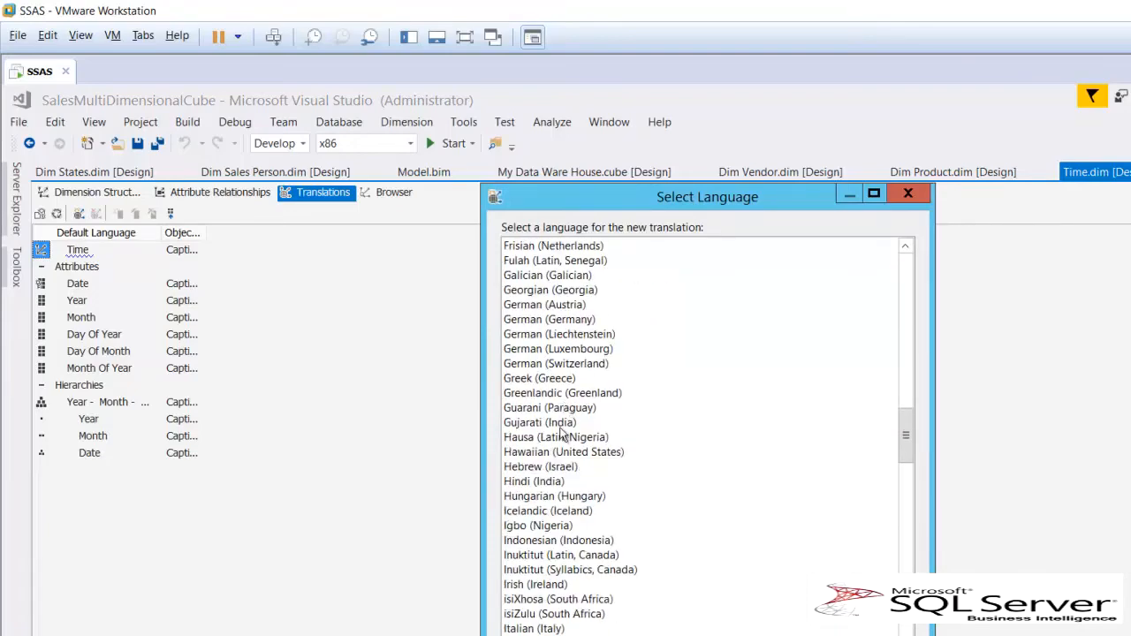
{"action": "double_click", "coordinate": [534, 480]}
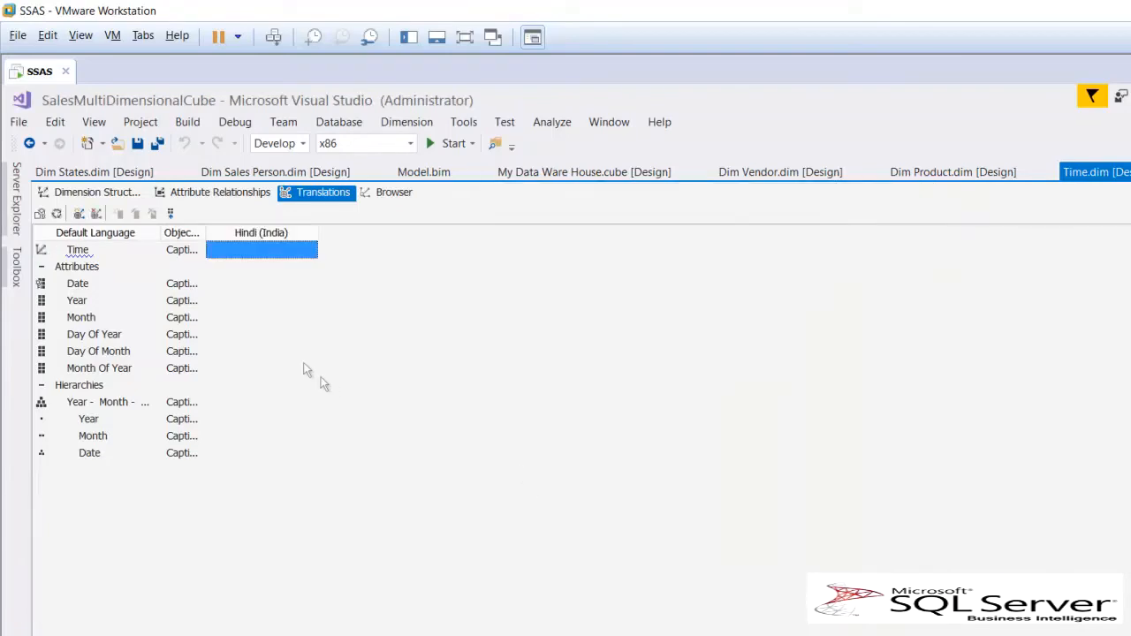
Step: Enter the Hindi captions Tareek, Saal and Mahina for the Time dimension's Date, Year and Month attributes
{"action": "left_click", "coordinate": [238, 283]}
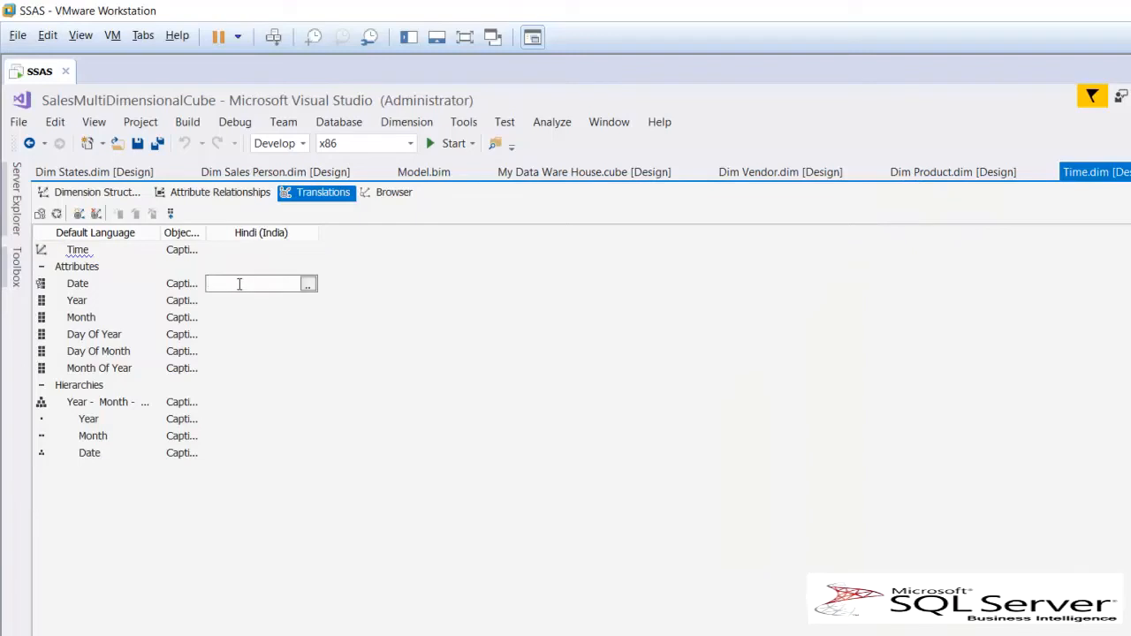
{"action": "type", "text": "Tareek"}
{"action": "left_click", "coordinate": [244, 304]}
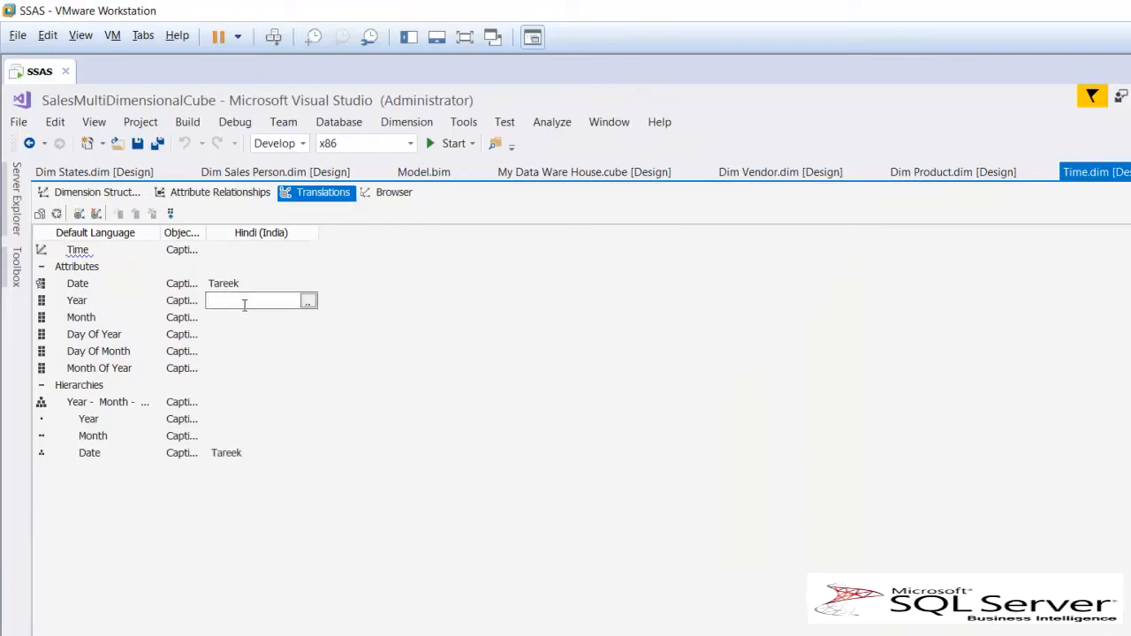
{"action": "type", "text": "Saal"}
{"action": "left_click", "coordinate": [239, 318]}
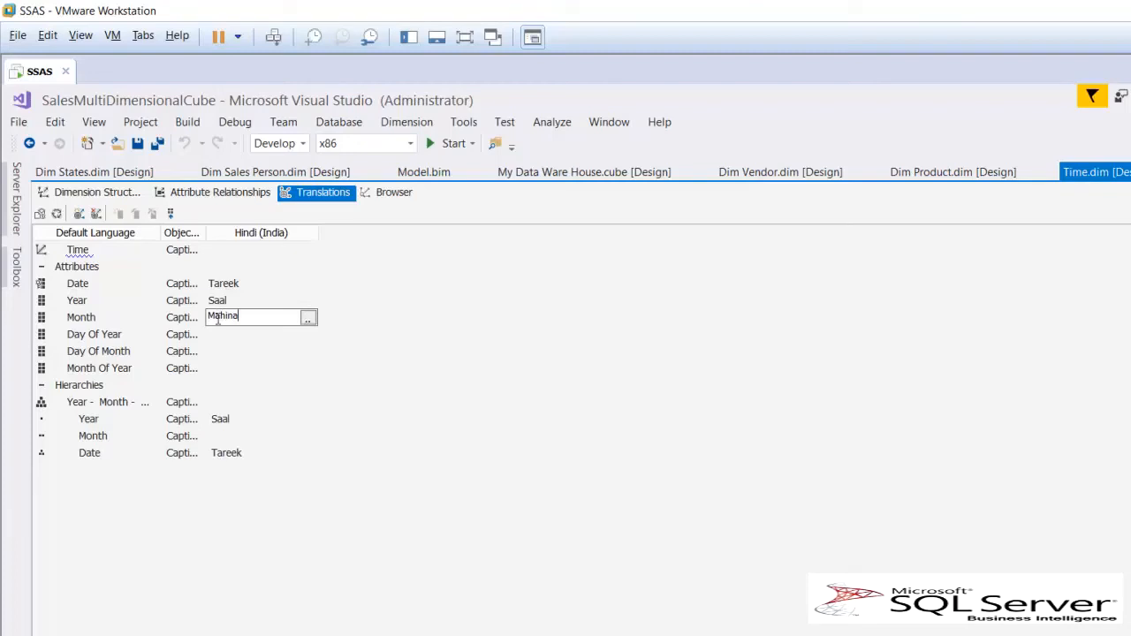
{"action": "type", "text": "Mahina"}
Step: Set Date_Name as the translation column for the Date attribute's Hindi member names
{"action": "left_click", "coordinate": [270, 284]}
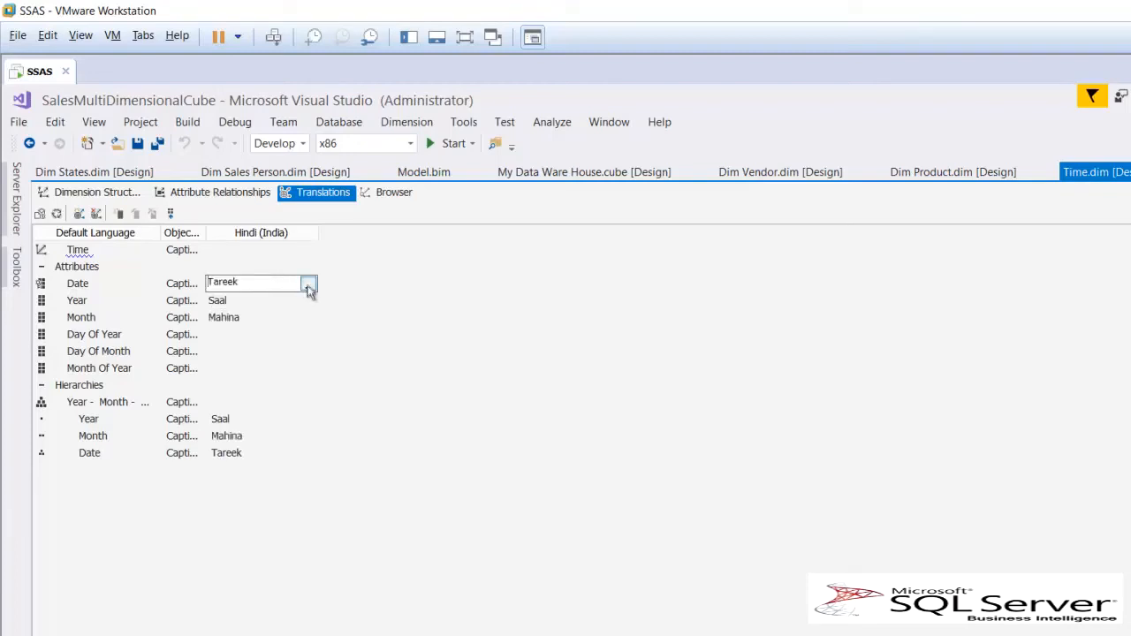
{"action": "left_click", "coordinate": [309, 285]}
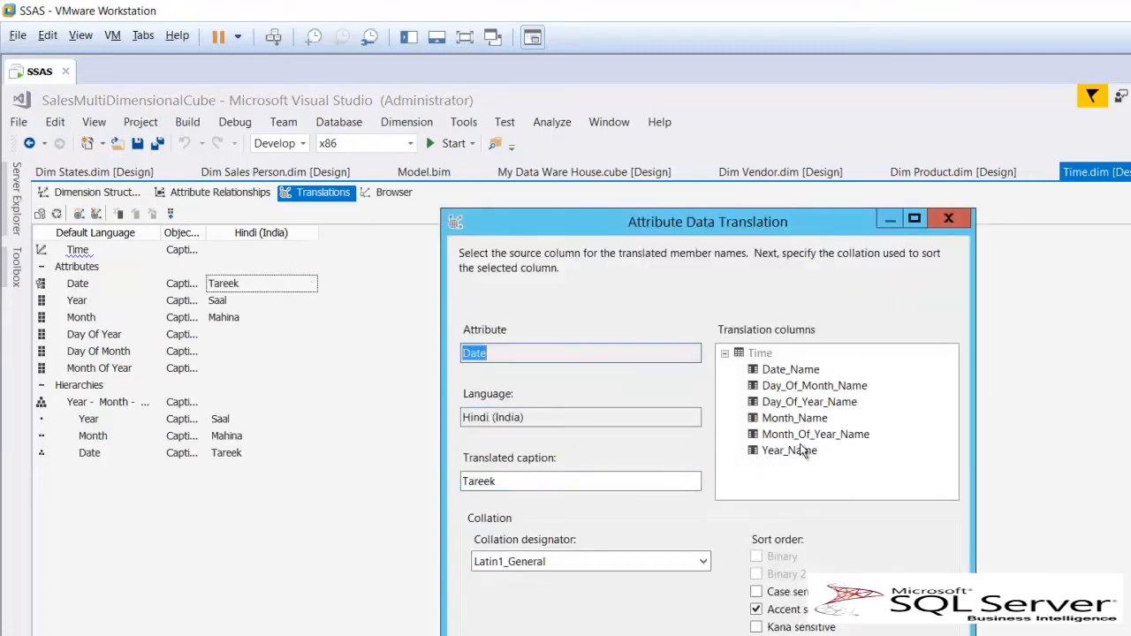
{"action": "left_click", "coordinate": [785, 371]}
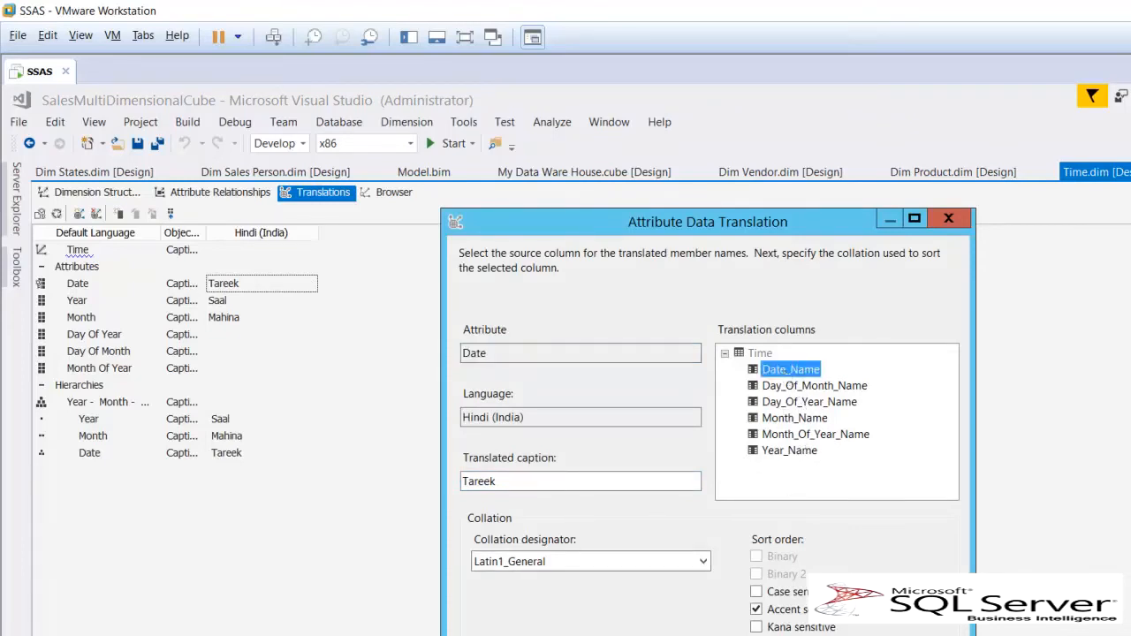
{"action": "key", "text": "Return"}
Step: Set Year_Name as the translation column for the Year attribute's Hindi member names
{"action": "left_click", "coordinate": [285, 308]}
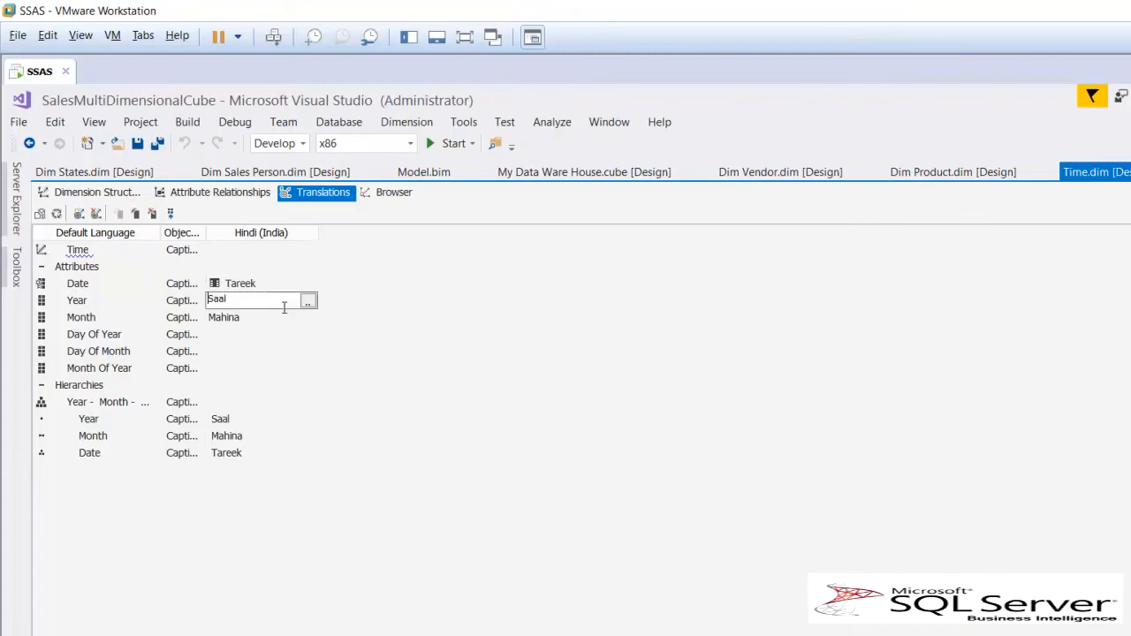
{"action": "left_click", "coordinate": [307, 302]}
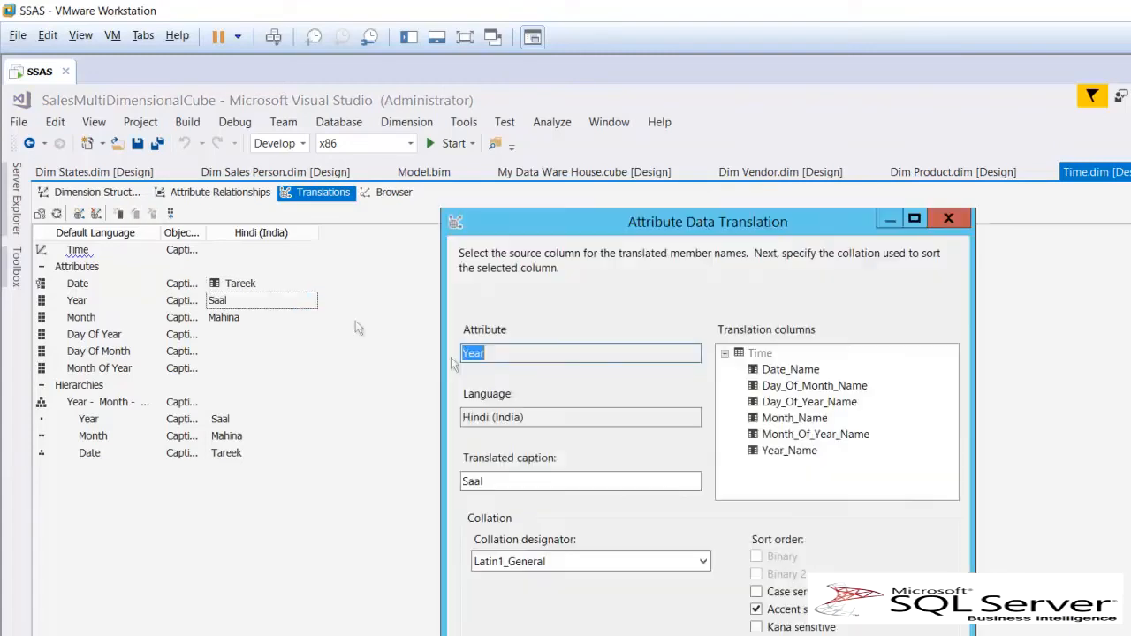
{"action": "left_click", "coordinate": [781, 451]}
{"action": "key", "text": "Return"}
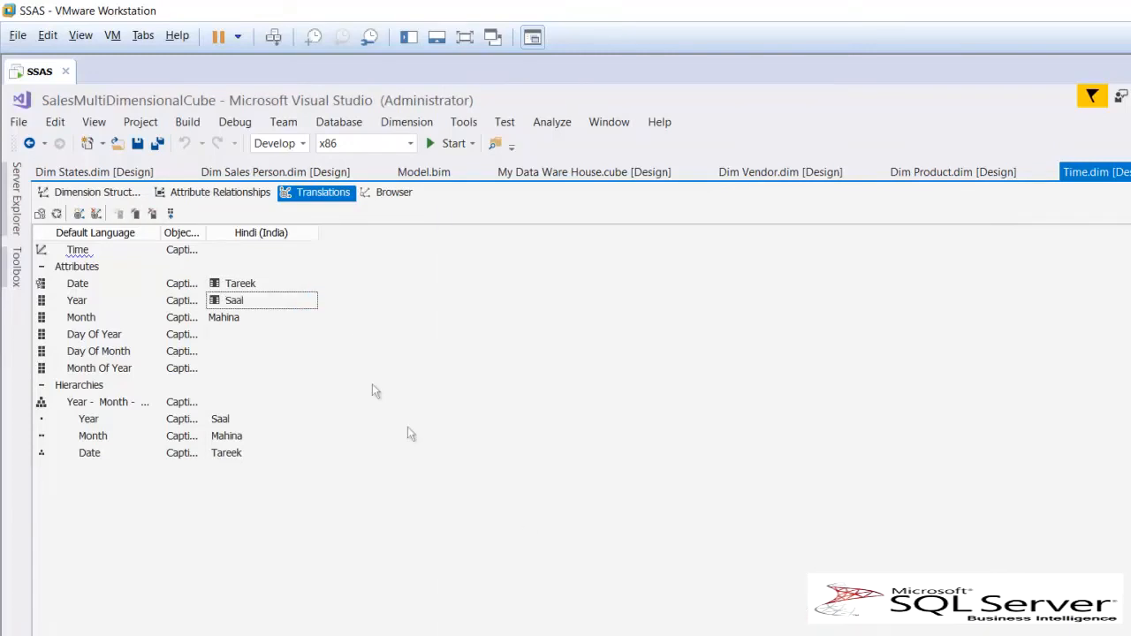
Step: Set Month_Name as the translation column for the Month attribute's Hindi member names
{"action": "left_click", "coordinate": [289, 320]}
{"action": "left_click", "coordinate": [307, 318]}
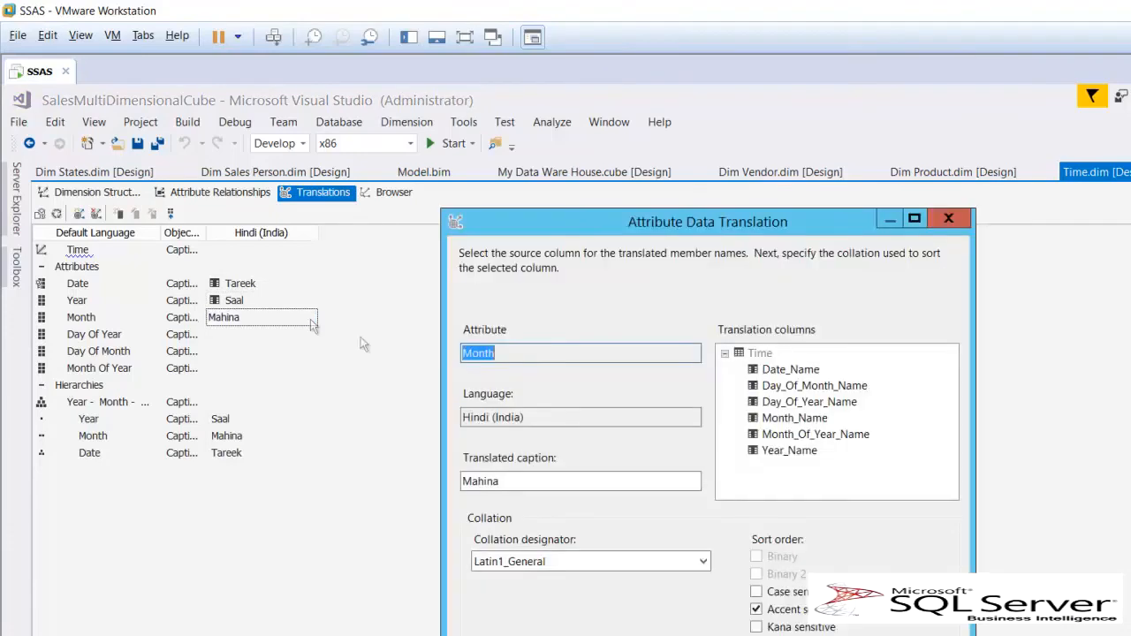
{"action": "left_click", "coordinate": [811, 421]}
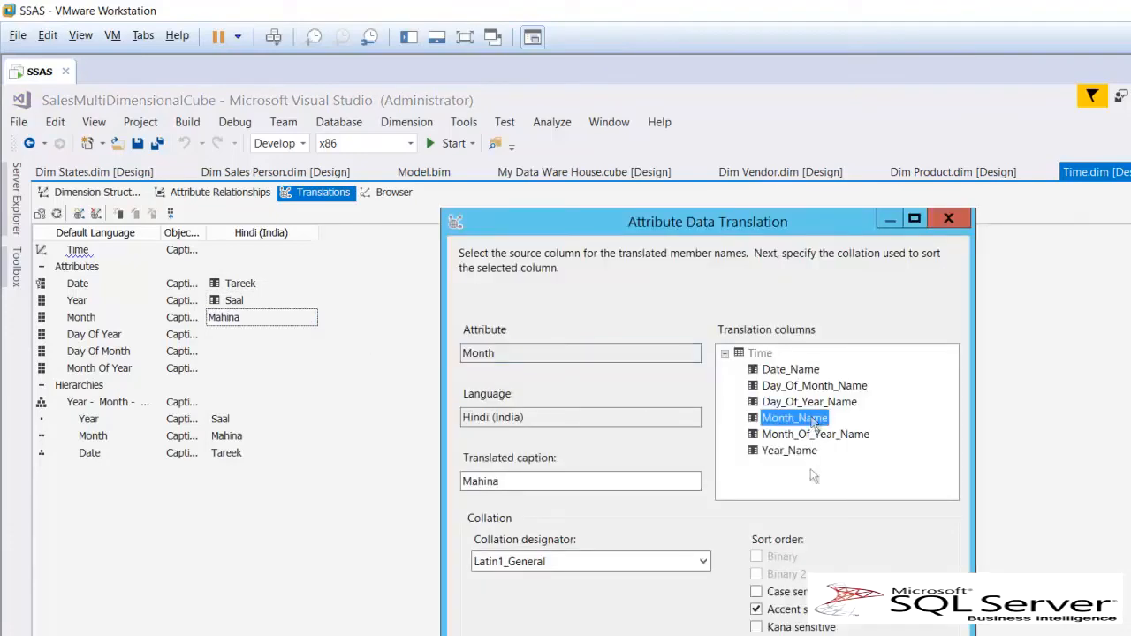
{"action": "key", "text": "Return"}
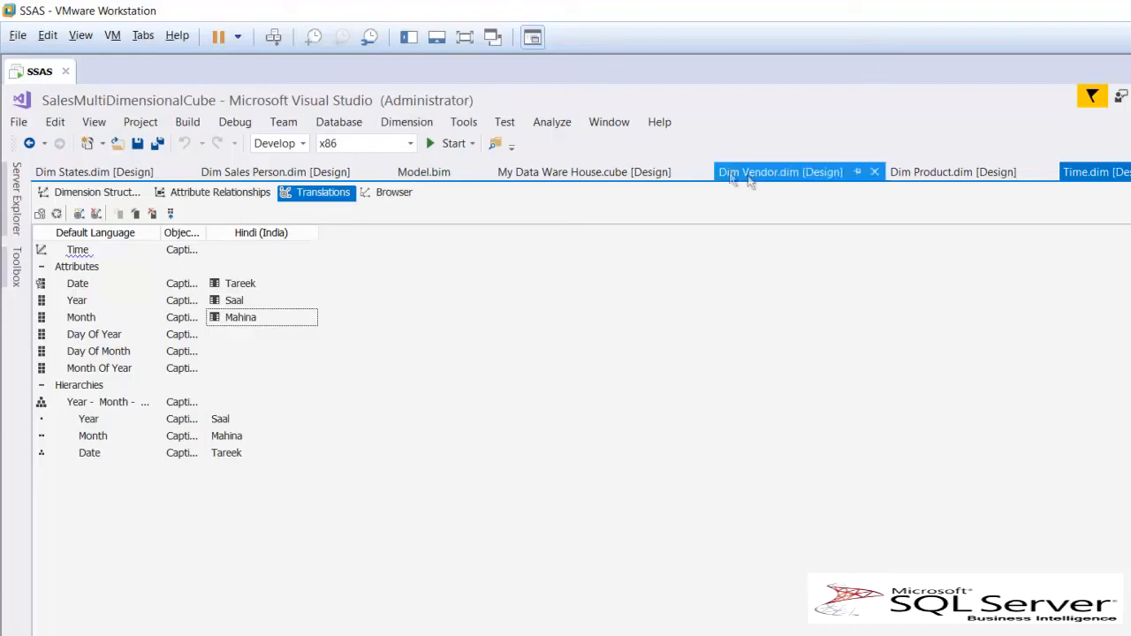
Step: Start processing from the My Data Ware House cube structure and deploy the changed project, overwriting the existing server database
{"action": "left_click", "coordinate": [555, 170]}
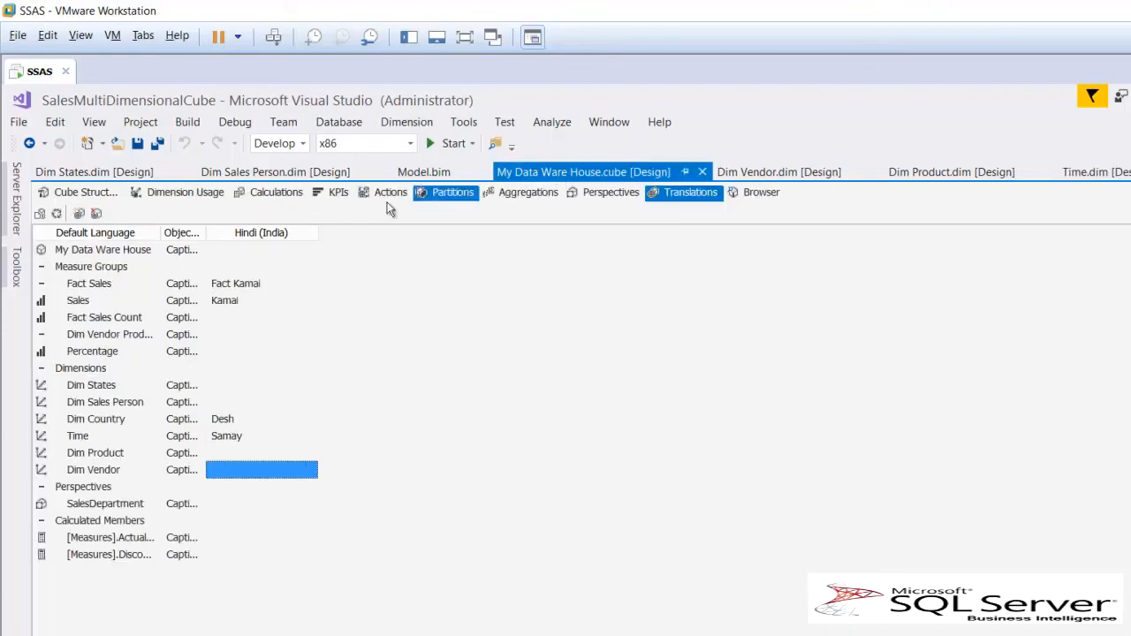
{"action": "left_click", "coordinate": [69, 196]}
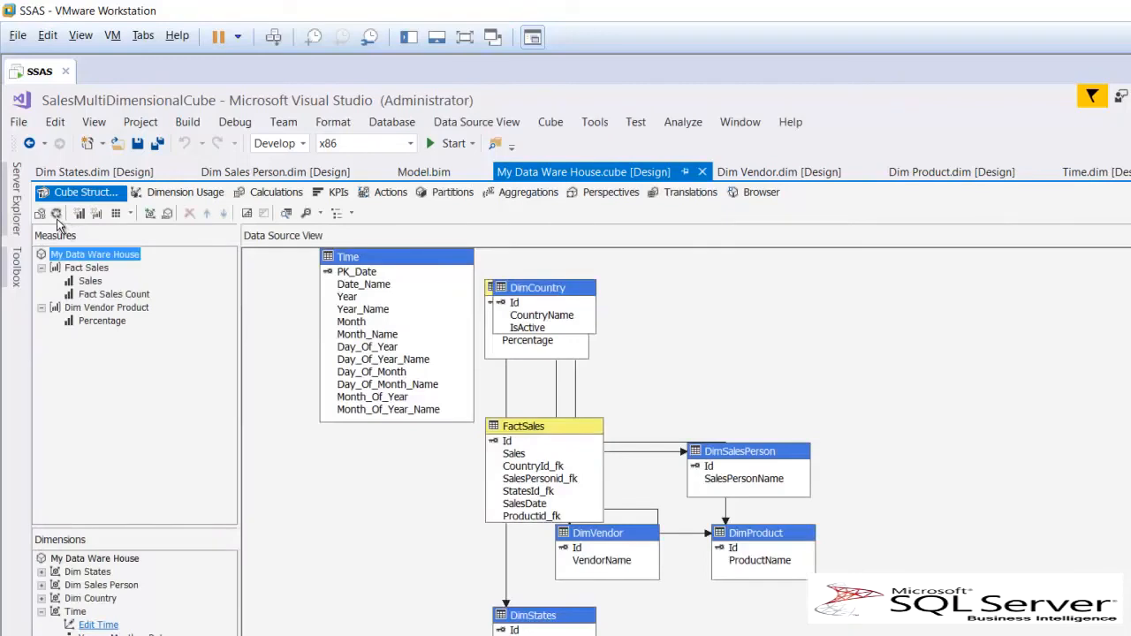
{"action": "left_click", "coordinate": [57, 212]}
{"action": "left_click", "coordinate": [797, 511]}
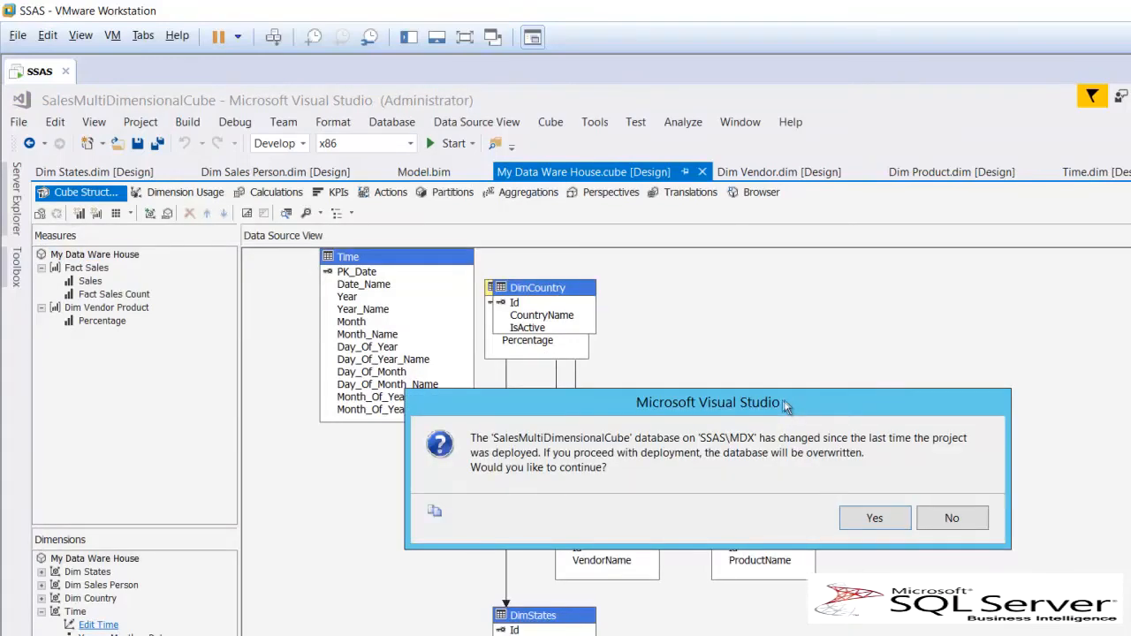
{"action": "left_click", "coordinate": [873, 517]}
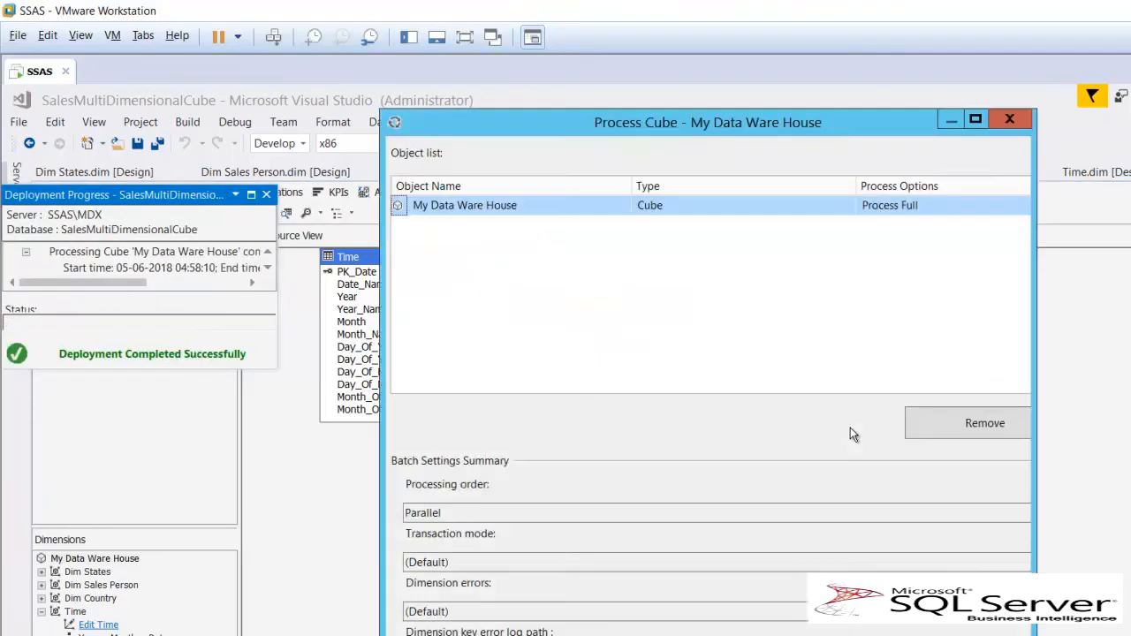
Step: Run Process Full on the My Data Ware House cube and close the processing dialogs
{"action": "key", "text": "Return"}
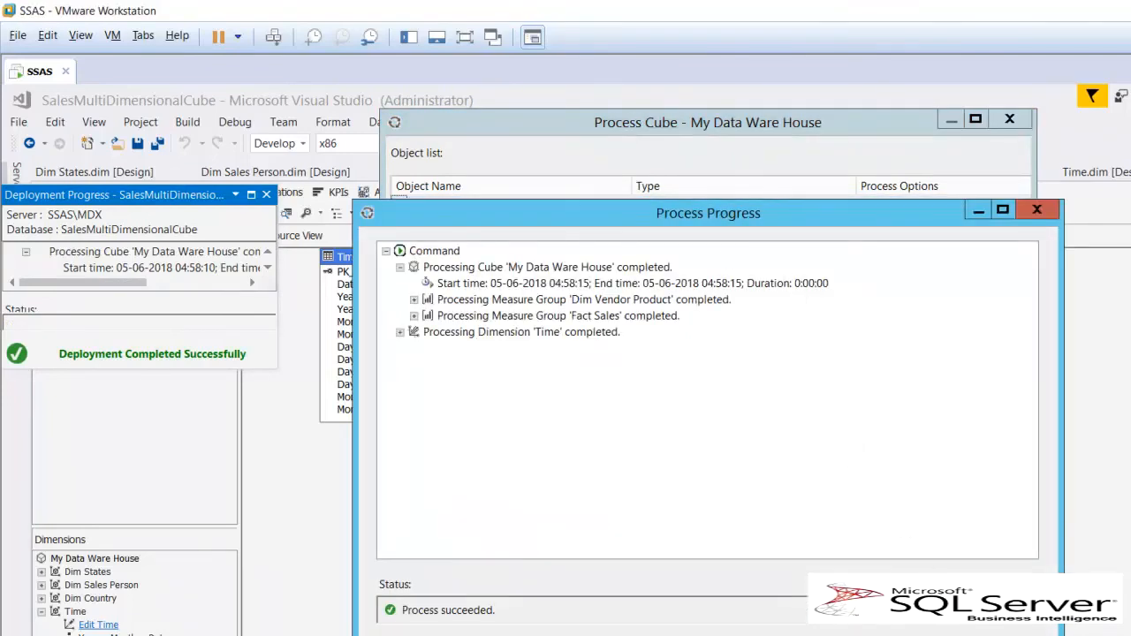
{"action": "left_click", "coordinate": [981, 635]}
{"action": "left_click", "coordinate": [1008, 121]}
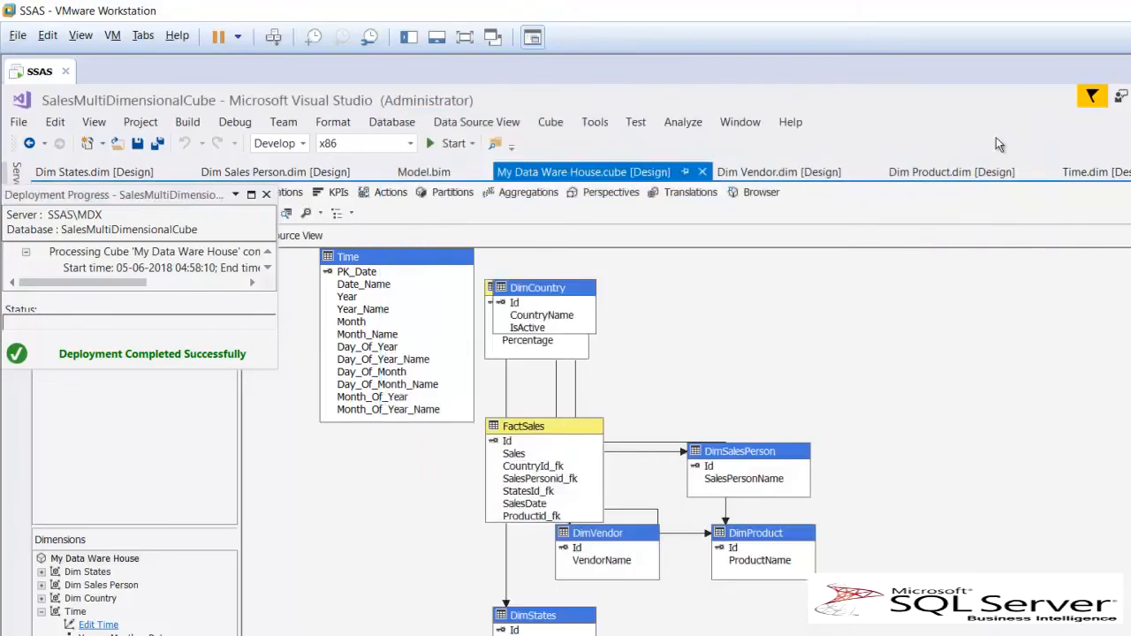
Step: Reconnect the cube browser to My Data Ware House with Hindi (India) as the browsing language
{"action": "left_click", "coordinate": [755, 192]}
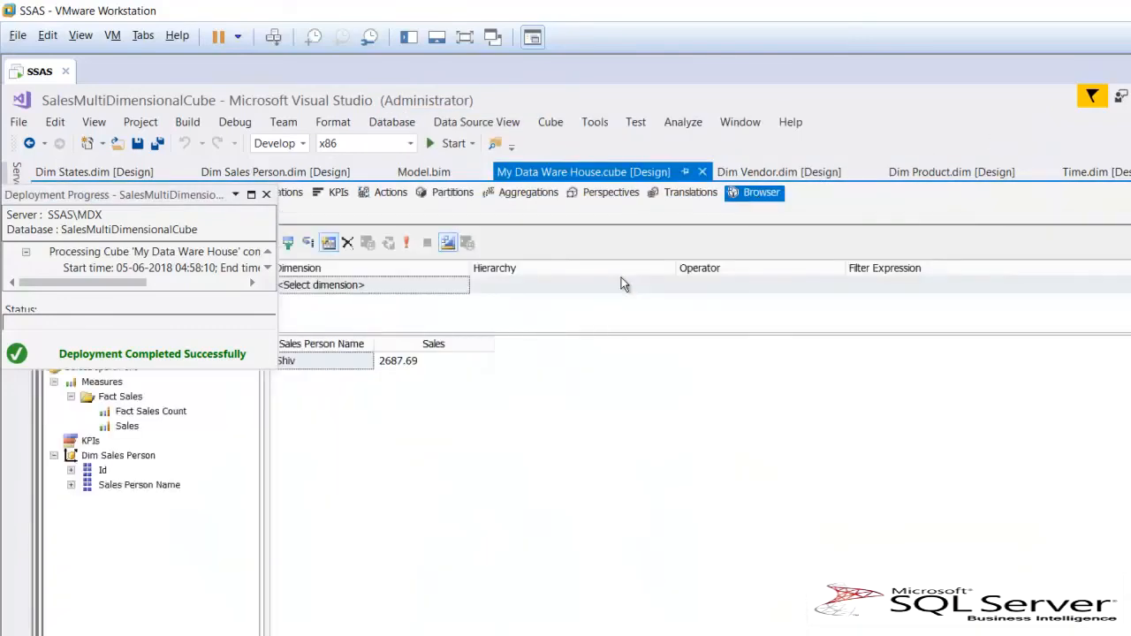
{"action": "left_click", "coordinate": [265, 195]}
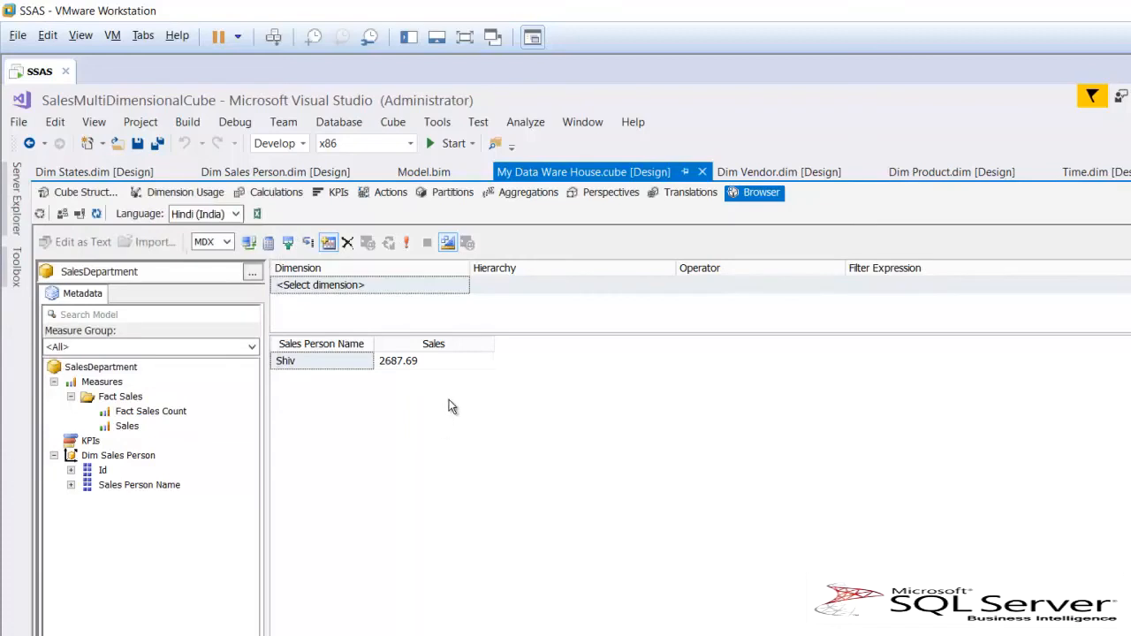
{"action": "left_click", "coordinate": [79, 214]}
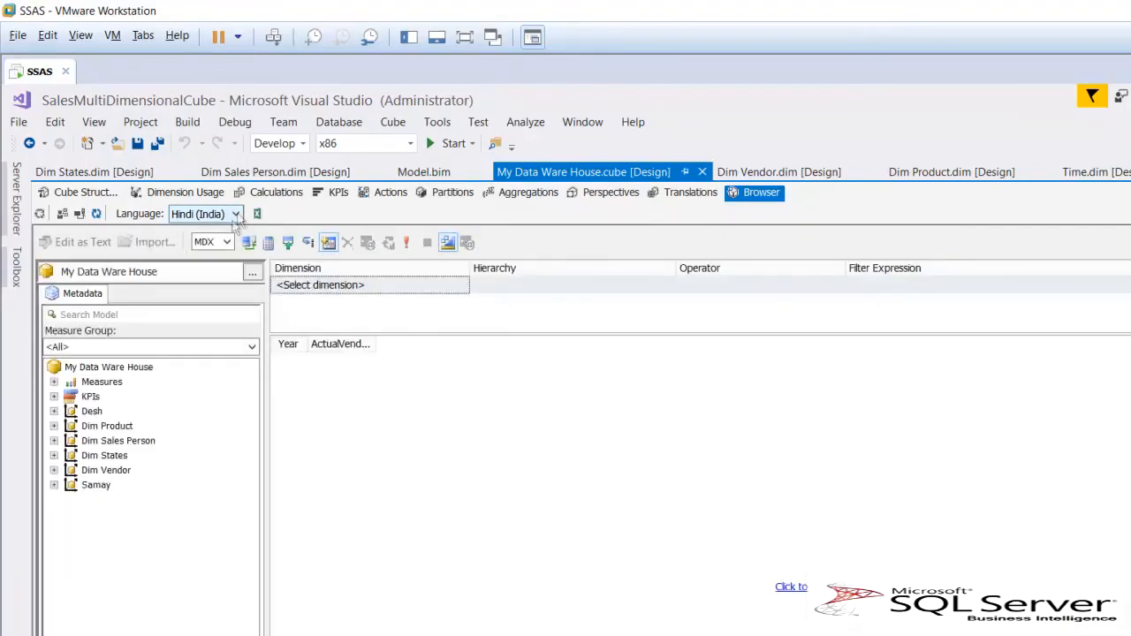
{"action": "left_click", "coordinate": [236, 215]}
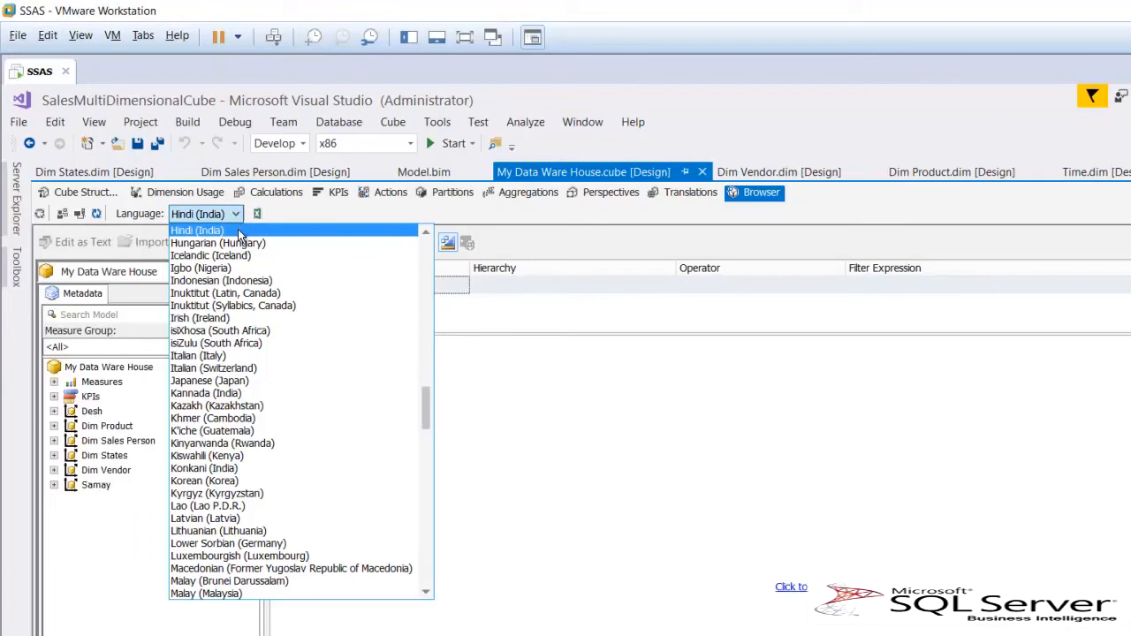
{"action": "left_click", "coordinate": [238, 229]}
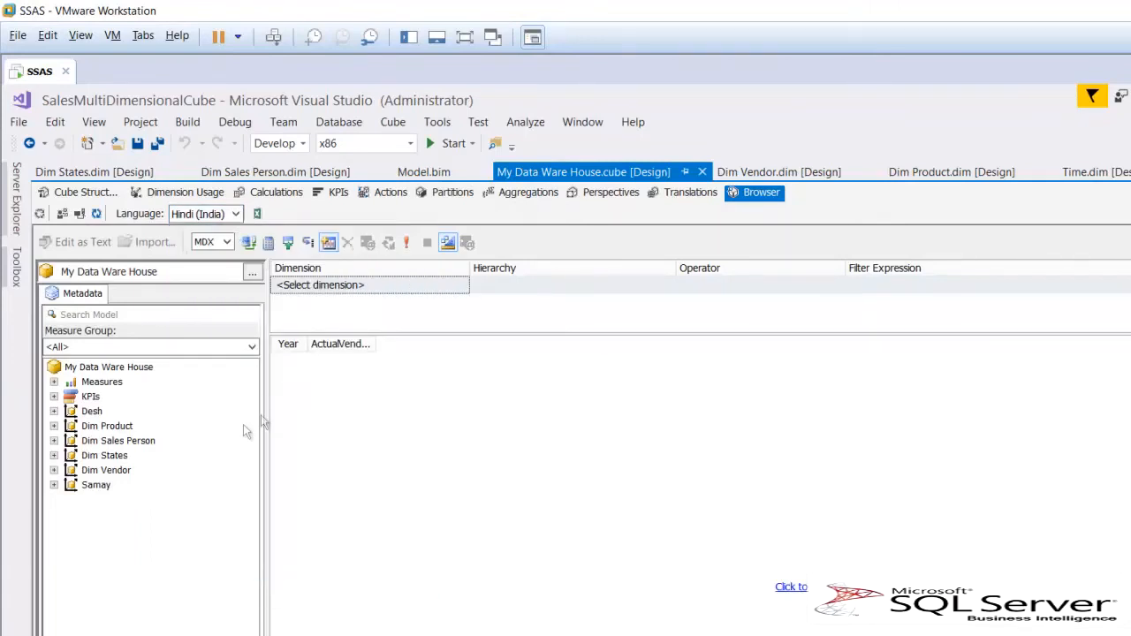
Step: Filter the browser metadata to the Fact Kamai measure group and expand its measures and the Desh dimension
{"action": "left_click", "coordinate": [54, 411]}
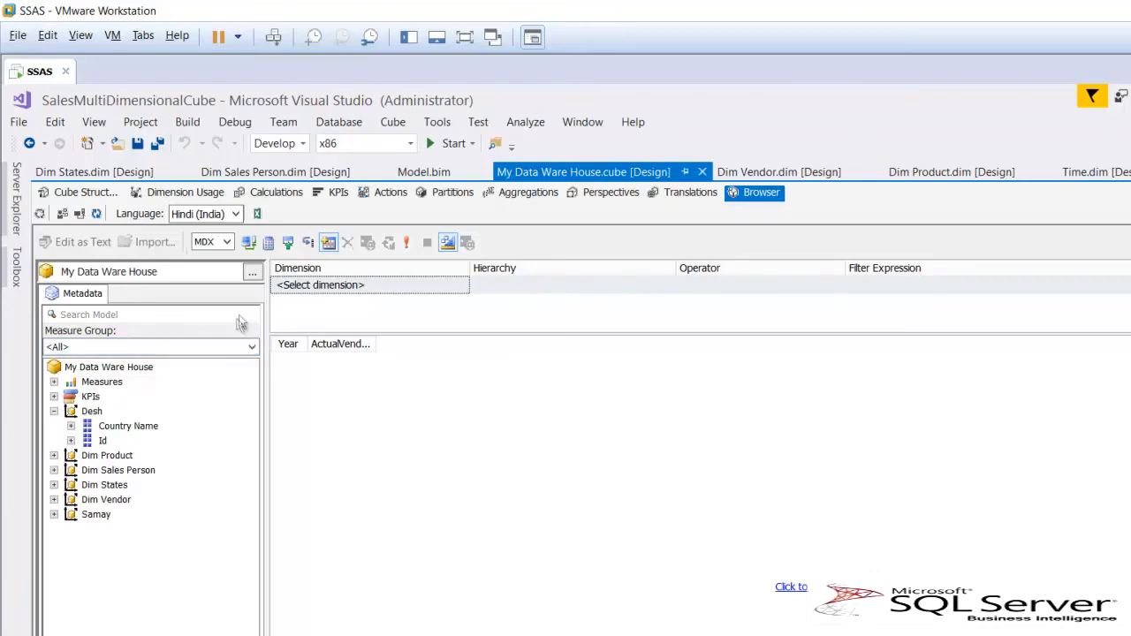
{"action": "left_click", "coordinate": [239, 350]}
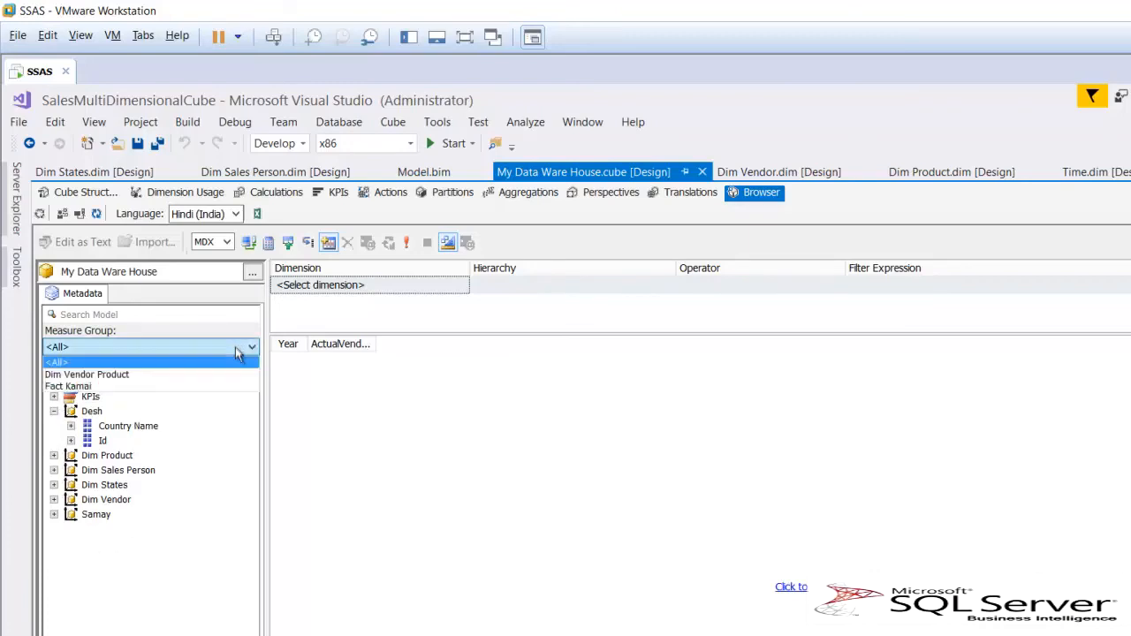
{"action": "left_click", "coordinate": [146, 387]}
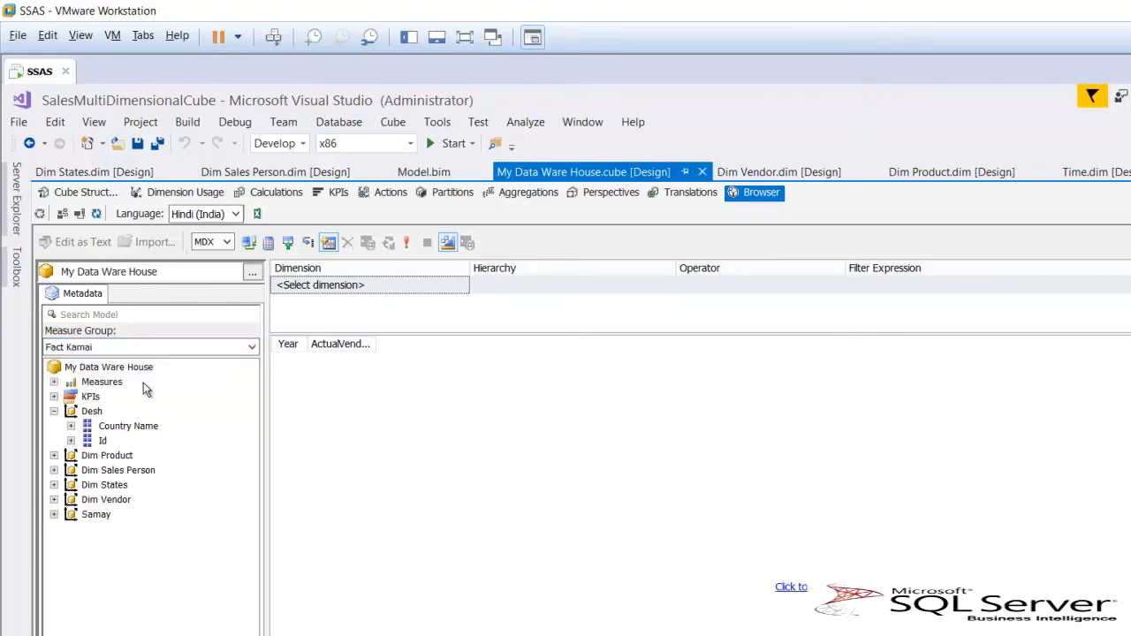
{"action": "left_click", "coordinate": [54, 382]}
{"action": "left_click", "coordinate": [71, 397]}
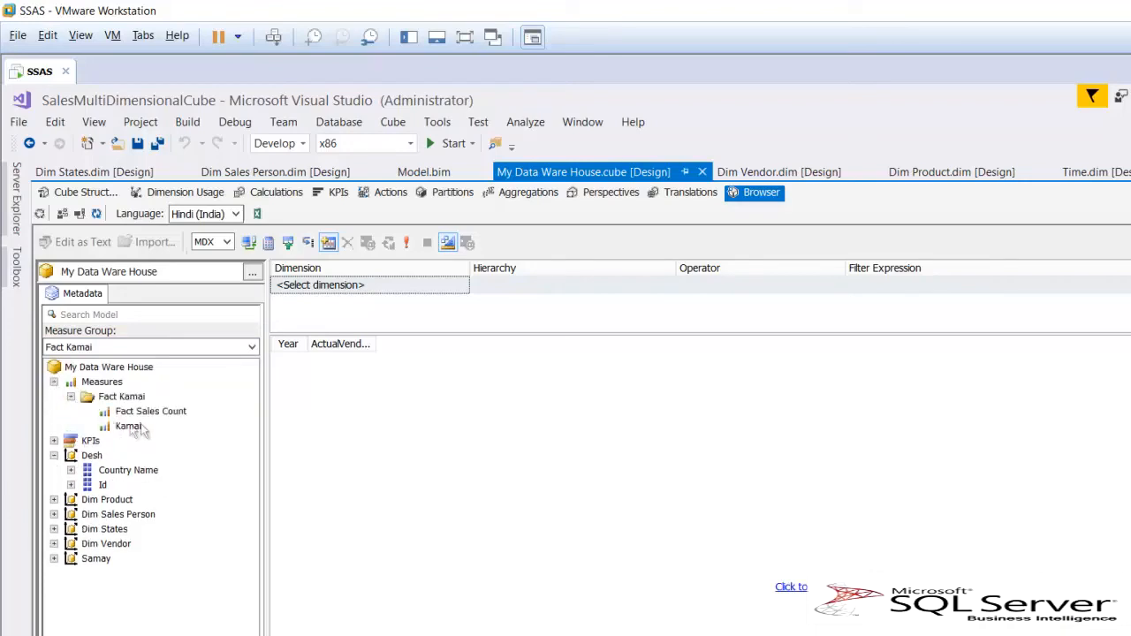
Step: Clear all fields from the browser's query grid
{"action": "left_click_drag", "start_coordinate": [133, 428], "coordinate": [309, 433]}
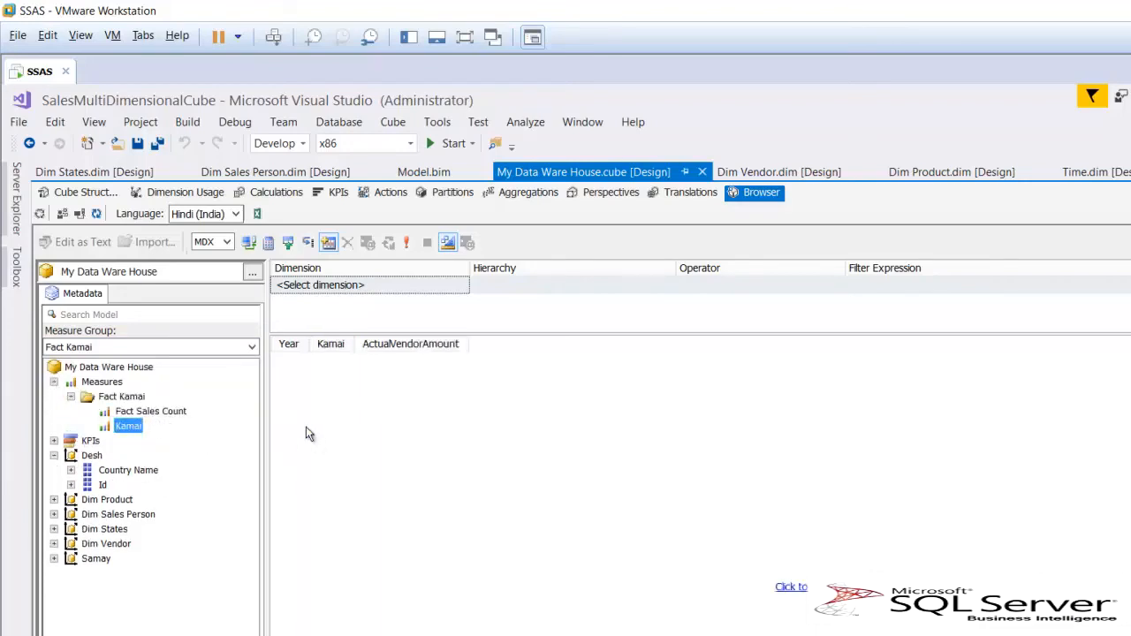
{"action": "right_click", "coordinate": [580, 455]}
{"action": "left_click", "coordinate": [638, 601]}
{"action": "right_click", "coordinate": [471, 429]}
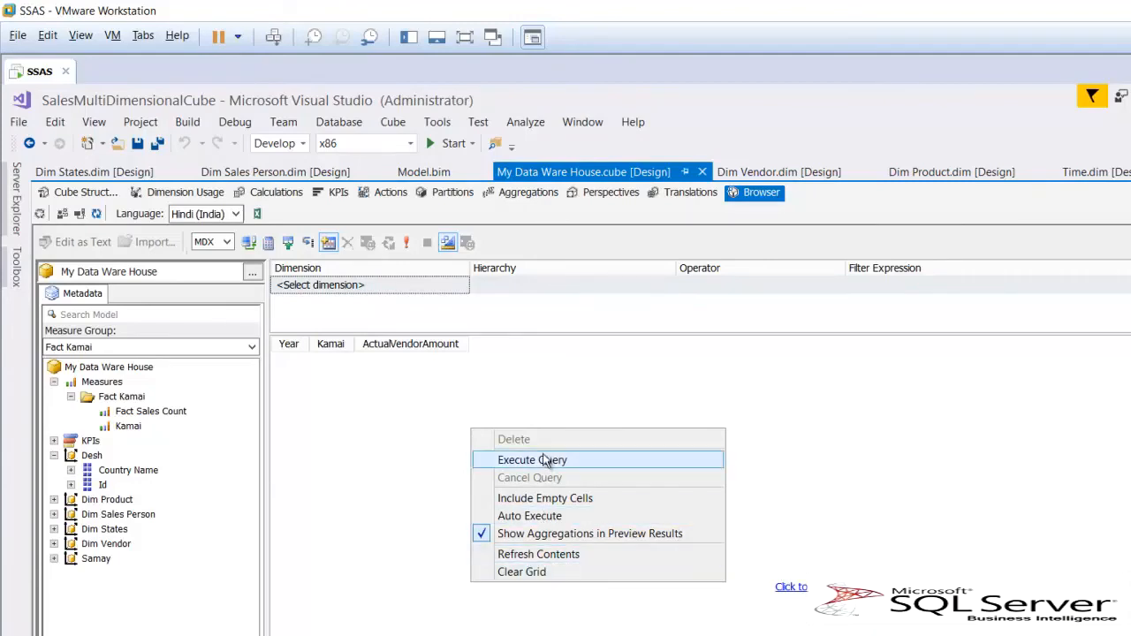
{"action": "left_click", "coordinate": [543, 573]}
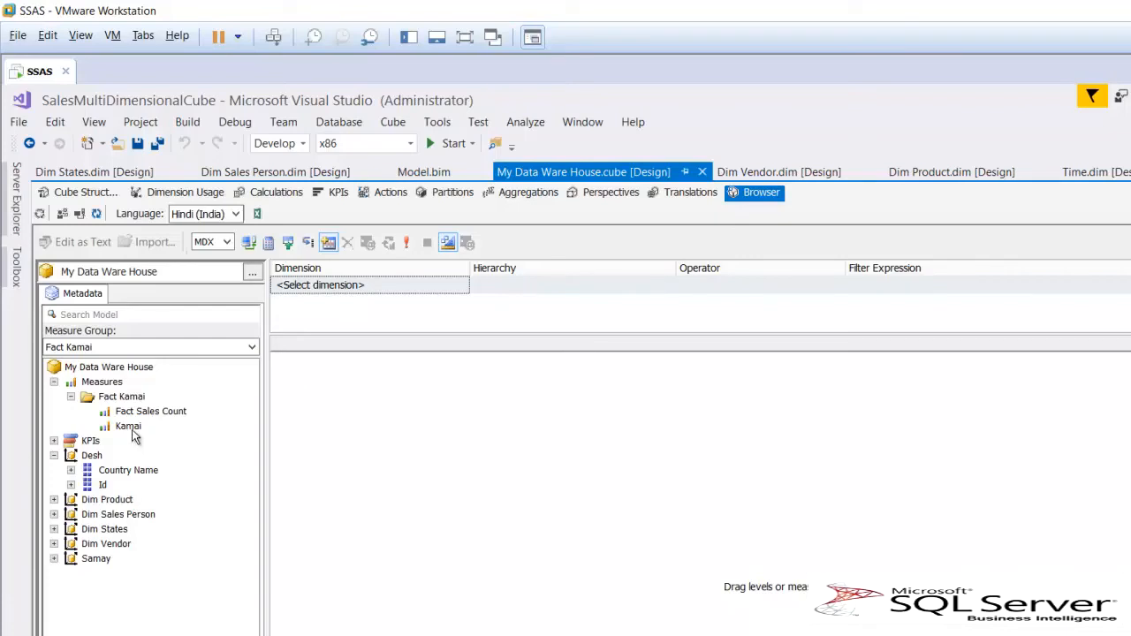
Step: Add the Kamai measure and the Desh dimension's Country Name to the query grid
{"action": "left_click_drag", "start_coordinate": [132, 433], "coordinate": [351, 412]}
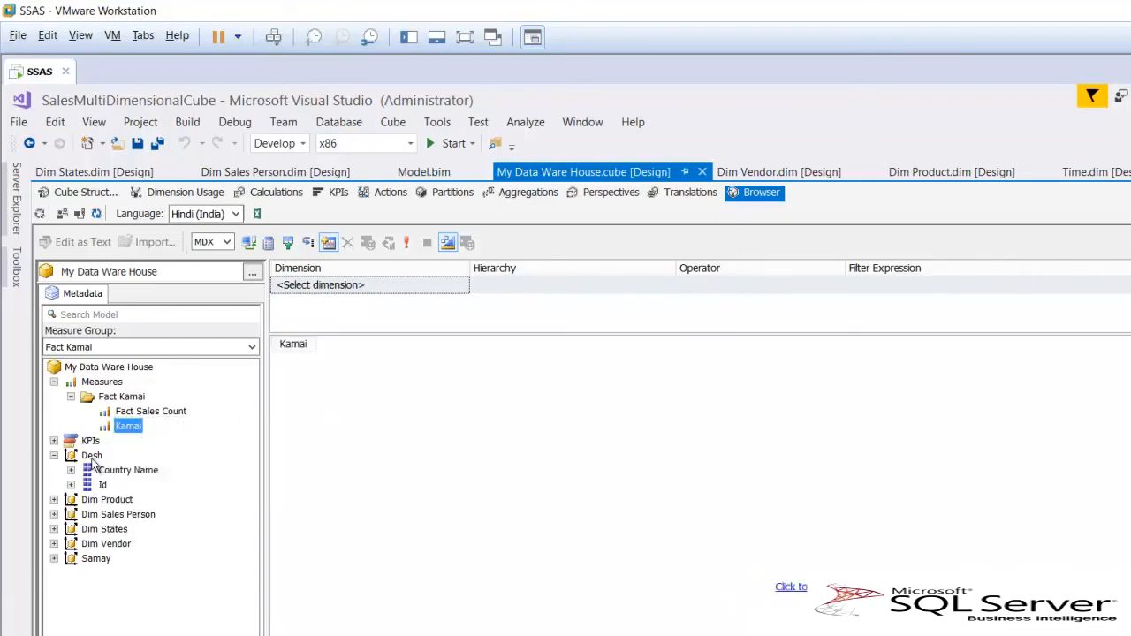
{"action": "left_click_drag", "start_coordinate": [91, 459], "coordinate": [329, 416]}
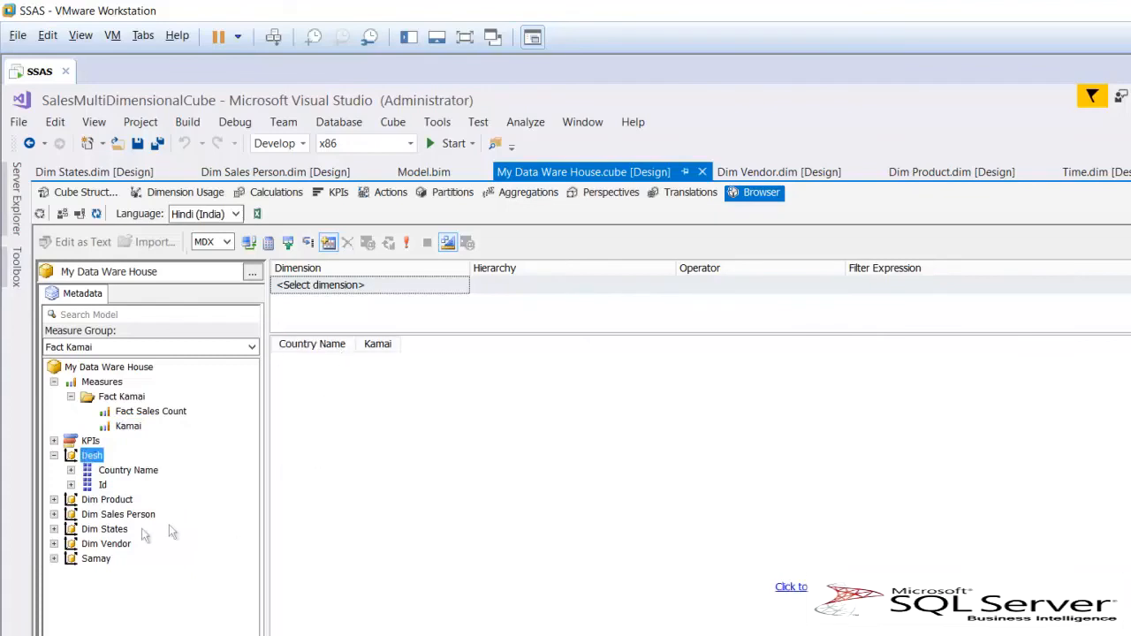
{"action": "left_click", "coordinate": [130, 472]}
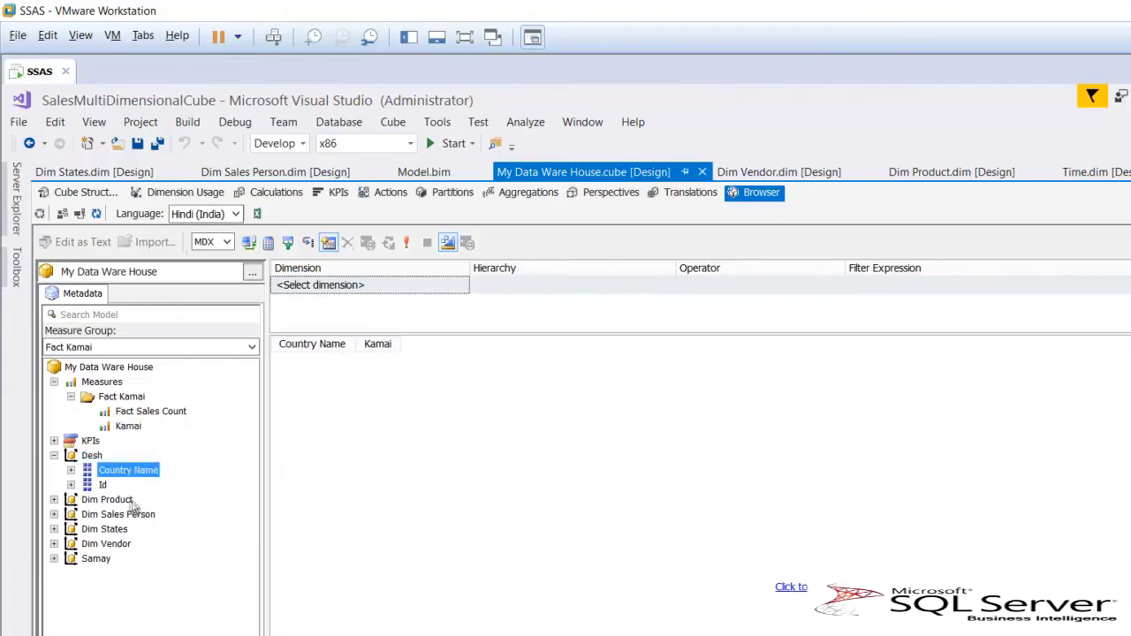
Step: Add the Mahina attribute of the Samay dimension to the query and execute it
{"action": "left_click", "coordinate": [54, 455]}
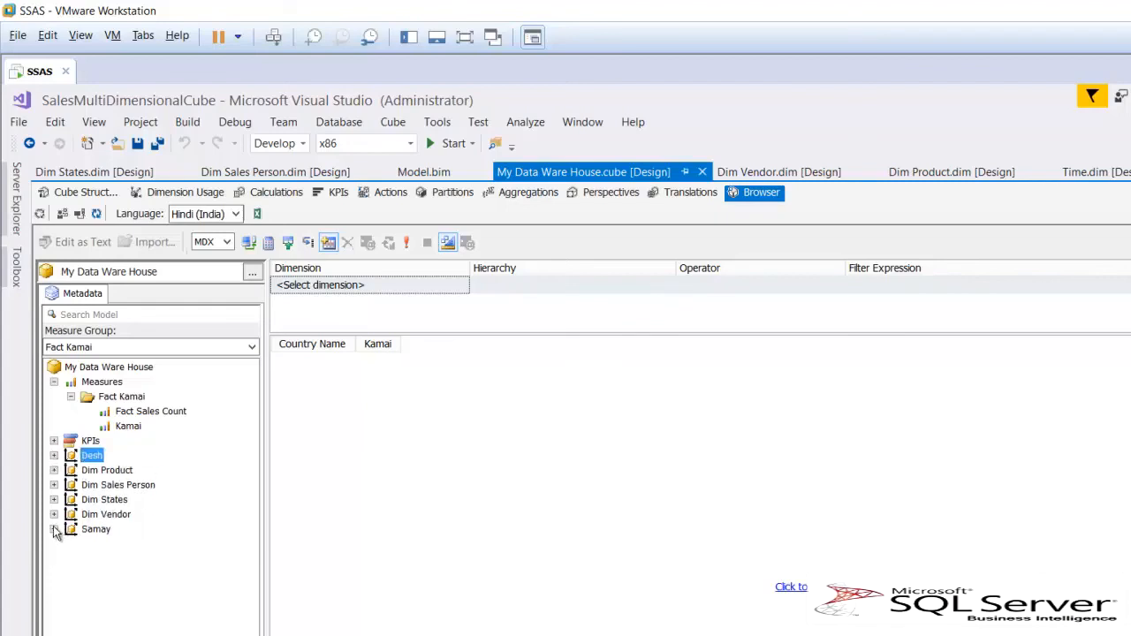
{"action": "left_click", "coordinate": [54, 529]}
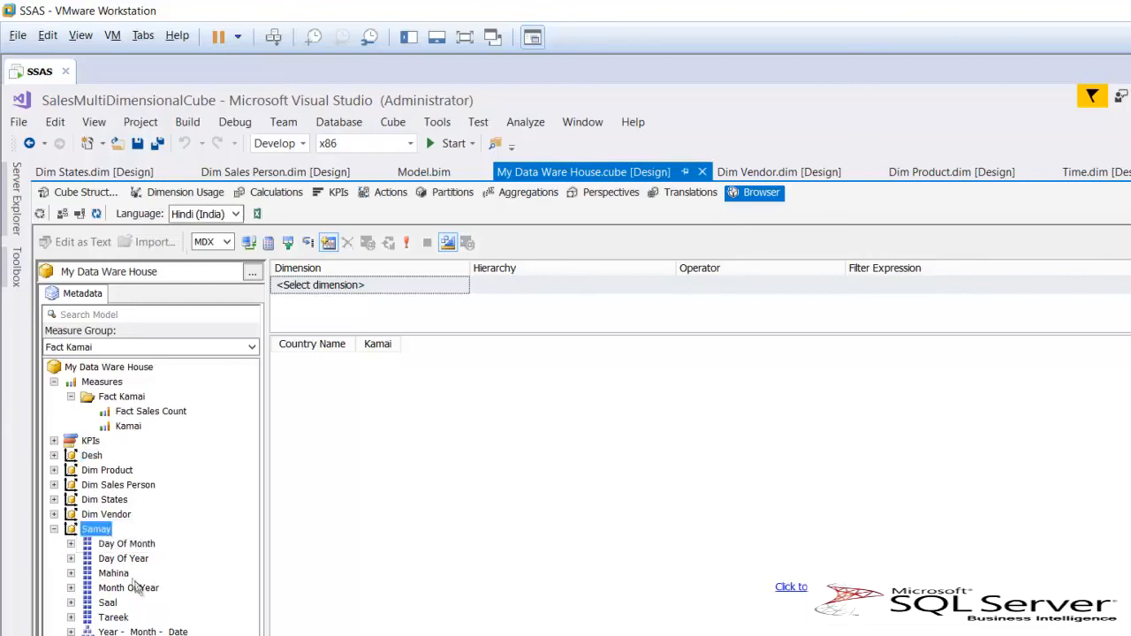
{"action": "left_click_drag", "start_coordinate": [124, 574], "coordinate": [319, 509]}
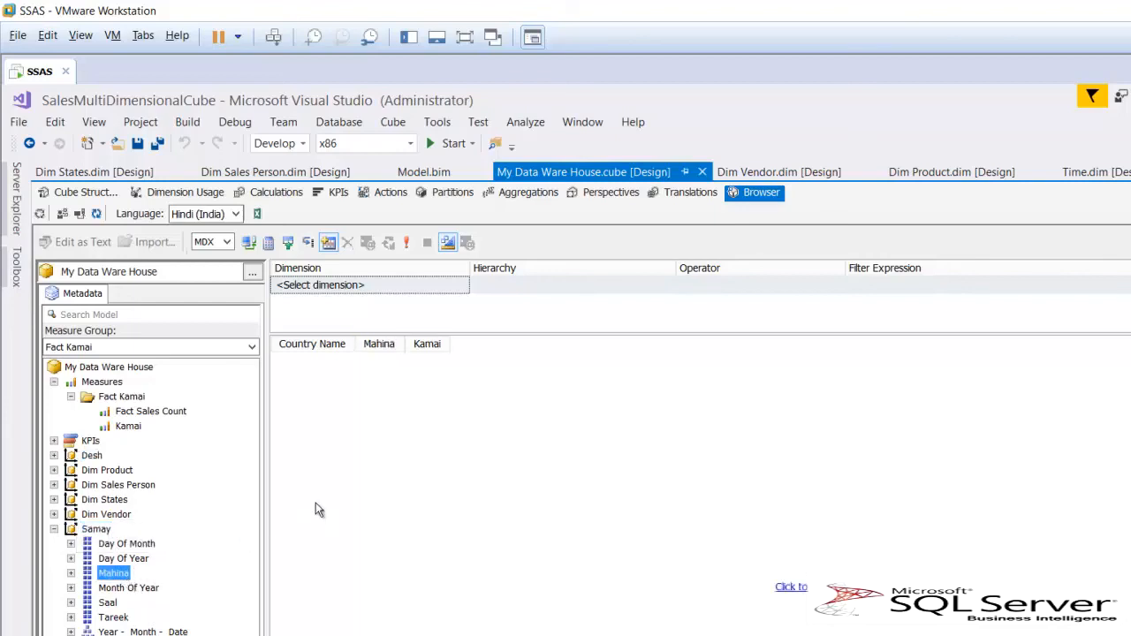
{"action": "left_click", "coordinate": [786, 589]}
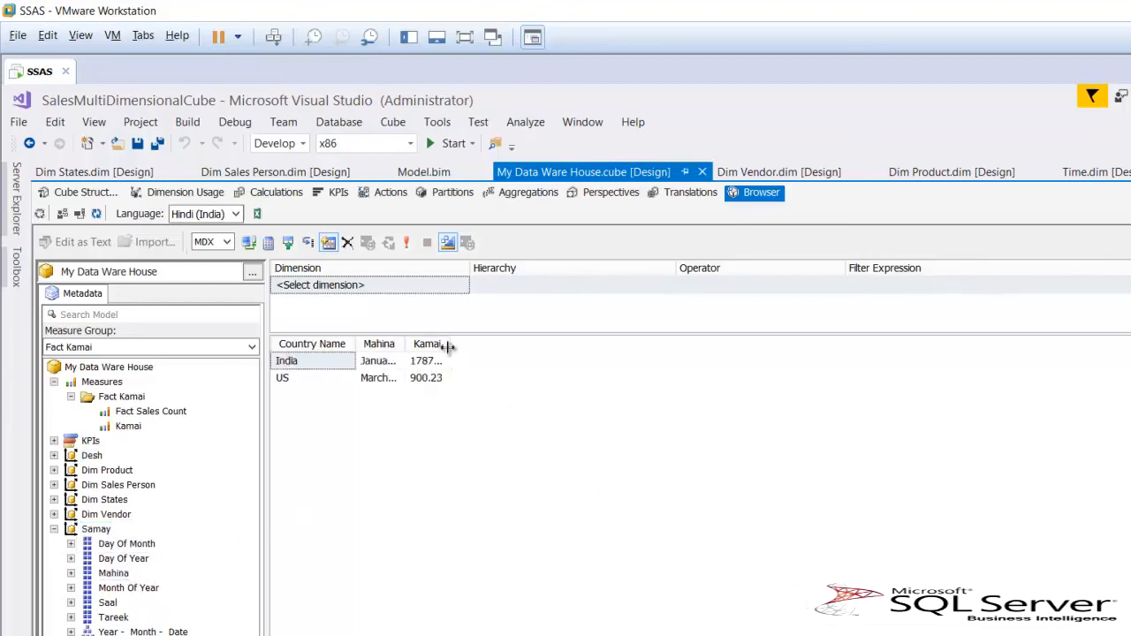
Step: Widen the Kamai, Mahina and Country Name columns of the query results
{"action": "left_click_drag", "start_coordinate": [448, 347], "coordinate": [558, 351]}
{"action": "left_click_drag", "start_coordinate": [404, 345], "coordinate": [460, 342]}
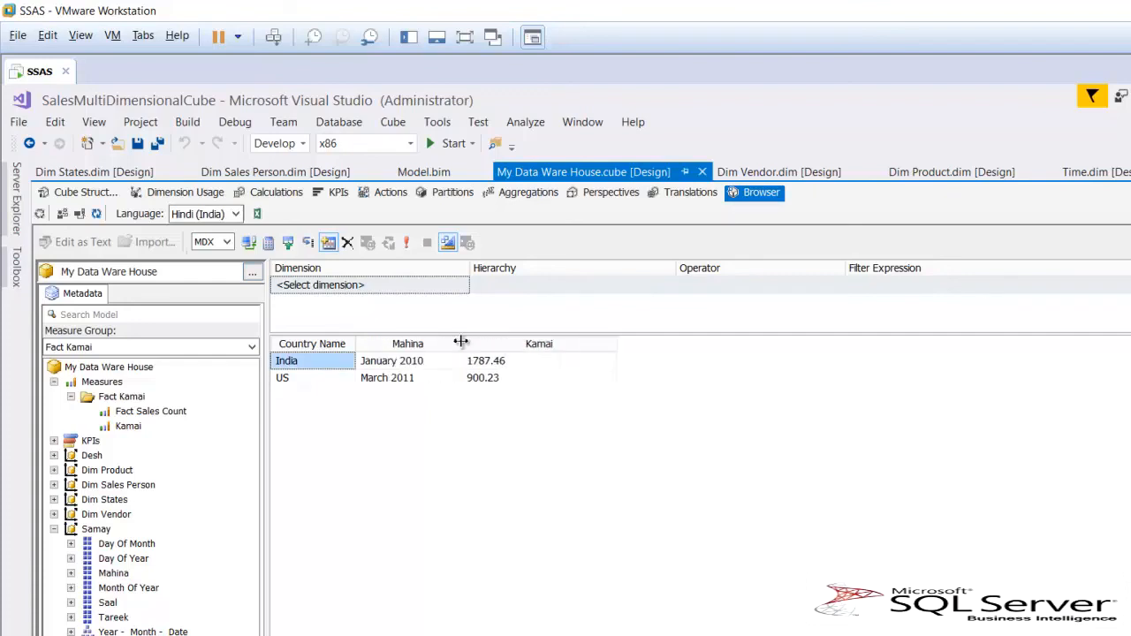
{"action": "left_click_drag", "start_coordinate": [358, 341], "coordinate": [372, 343]}
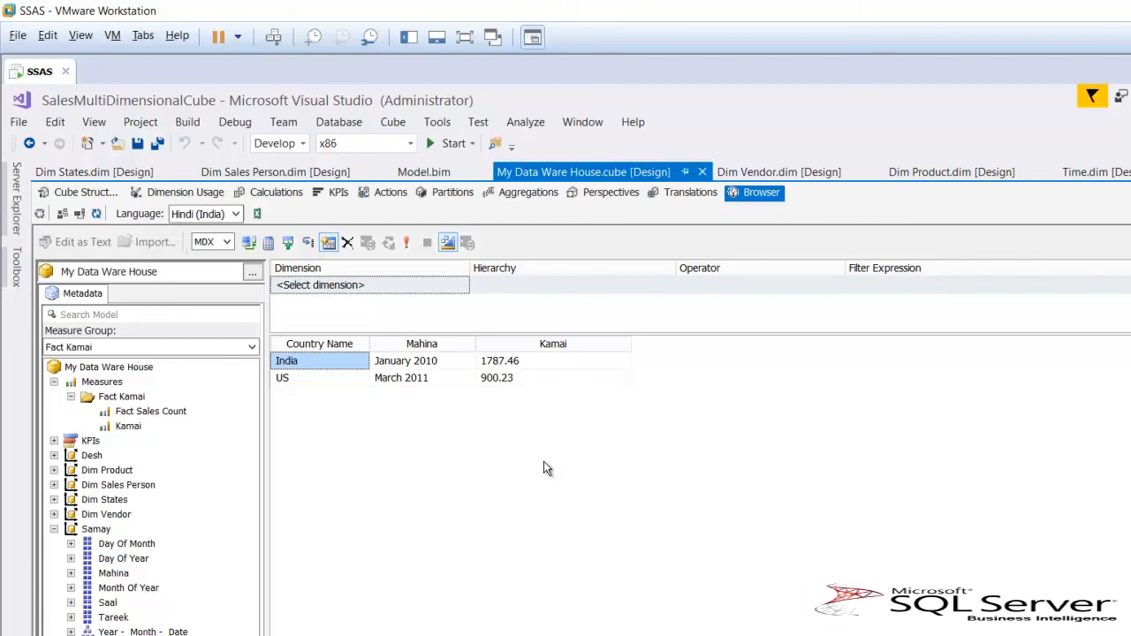
Step: Review the cube's perspective definitions and its Hindi (India) translations
{"action": "left_click", "coordinate": [593, 192]}
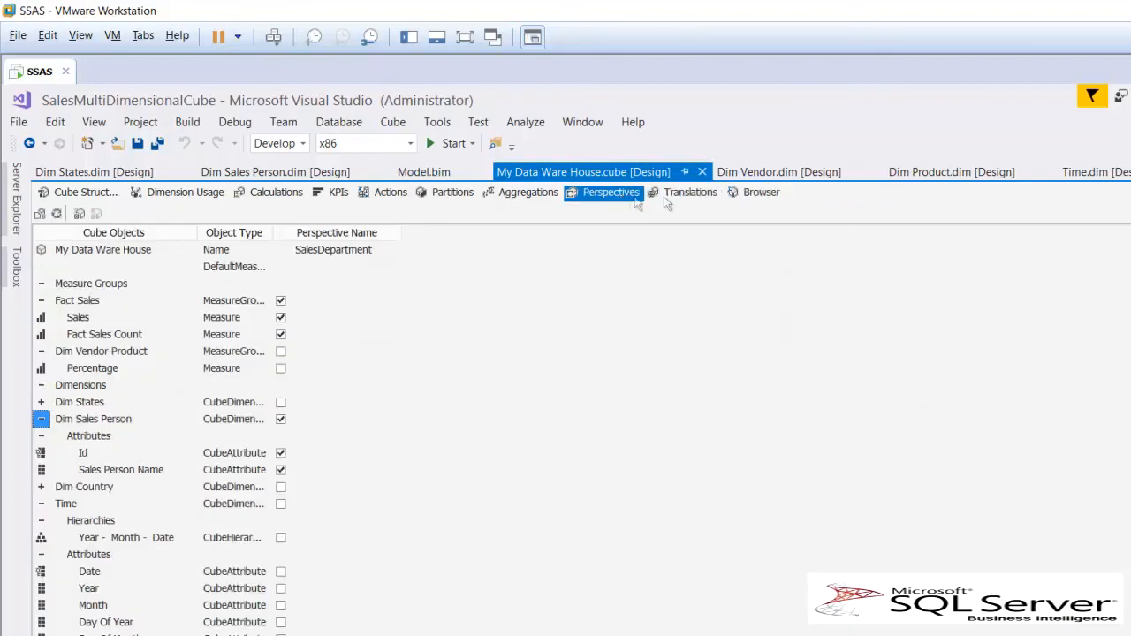
{"action": "left_click", "coordinate": [696, 192]}
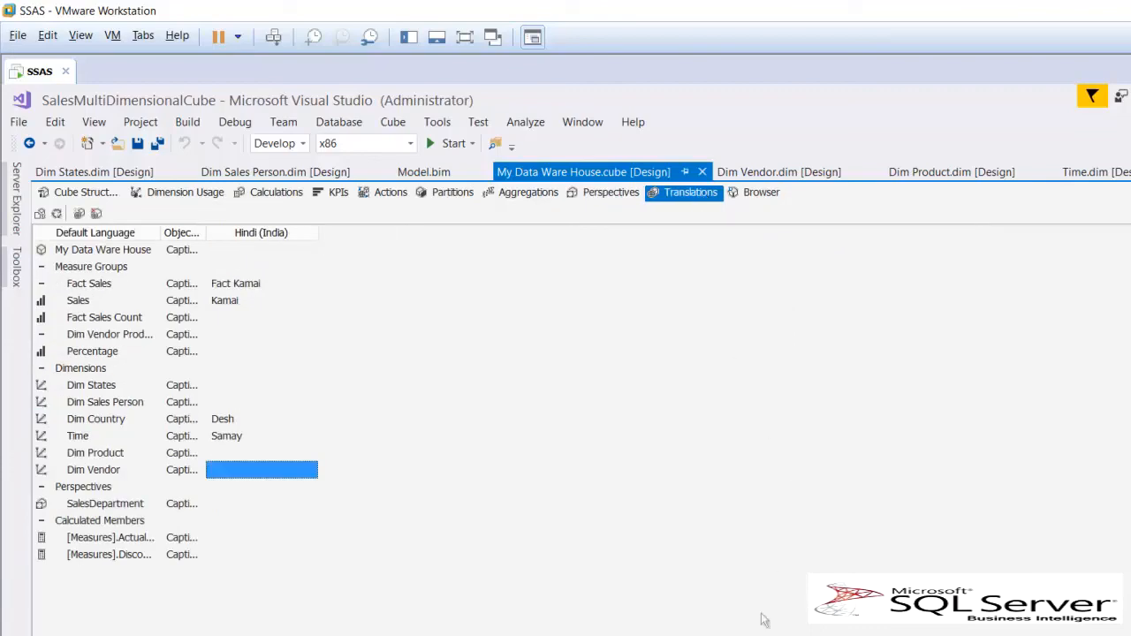